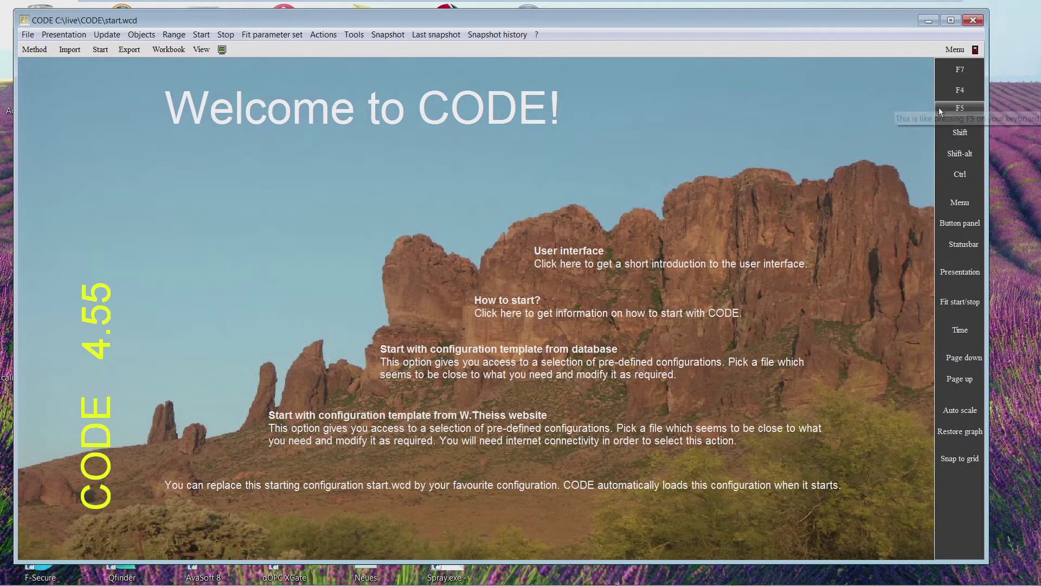
Maximize the CODE window with the main menu, the button panel and the status bar displayed
click(537, 196)
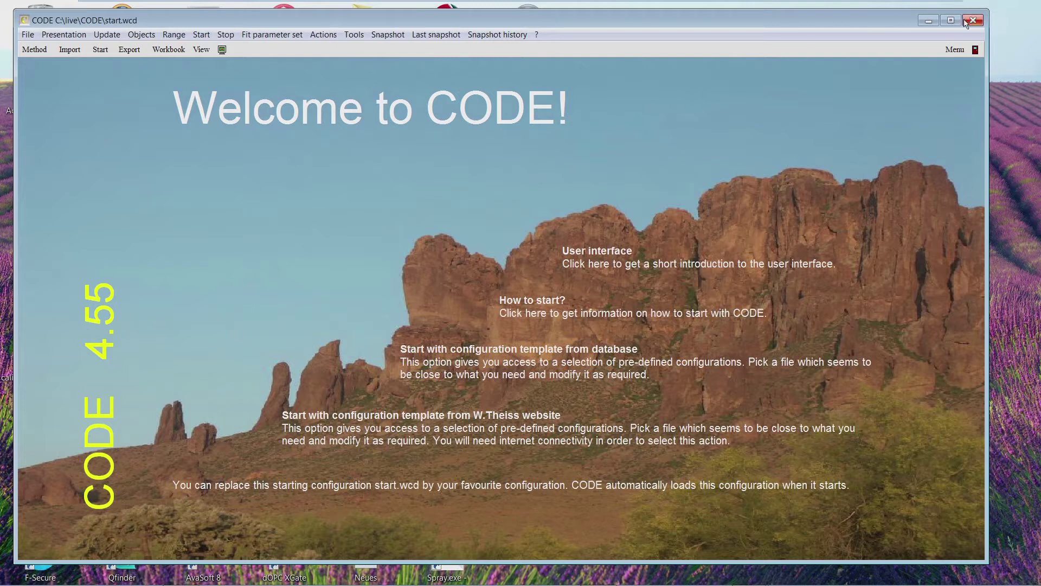
click(903, 81)
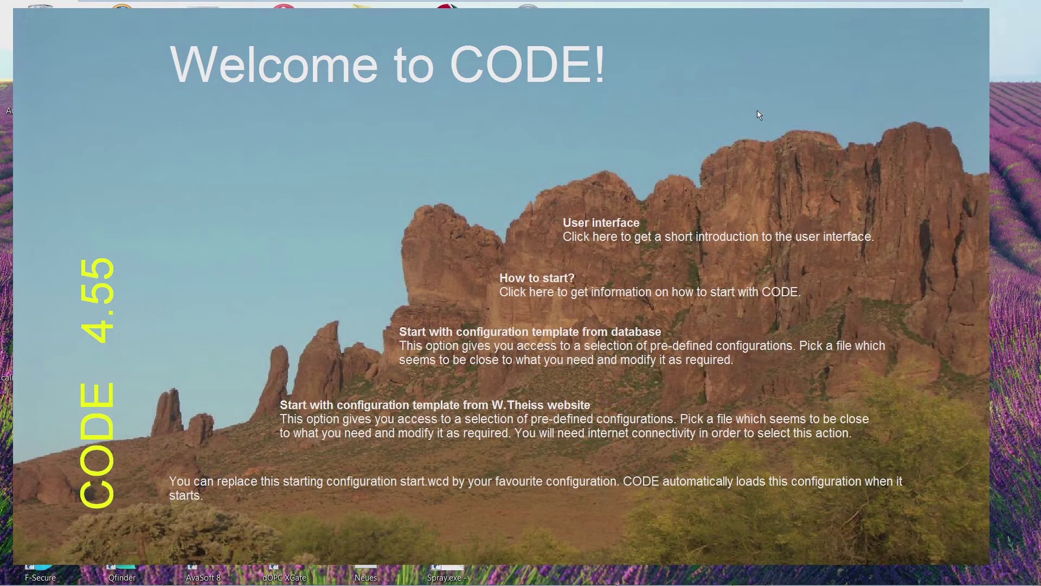
click(952, 21)
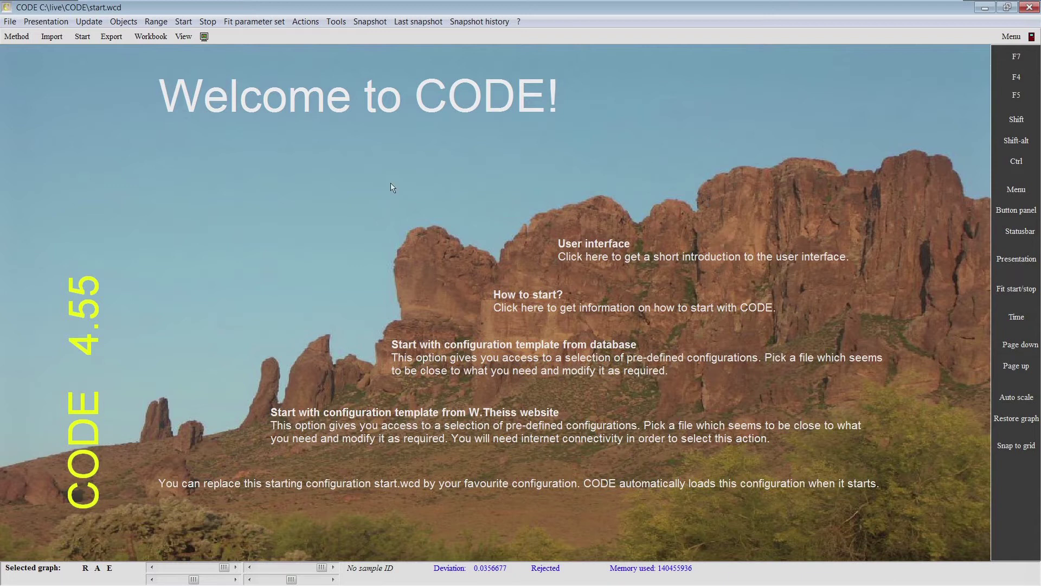
Check the program's version and licence information in the About window and close it
click(519, 22)
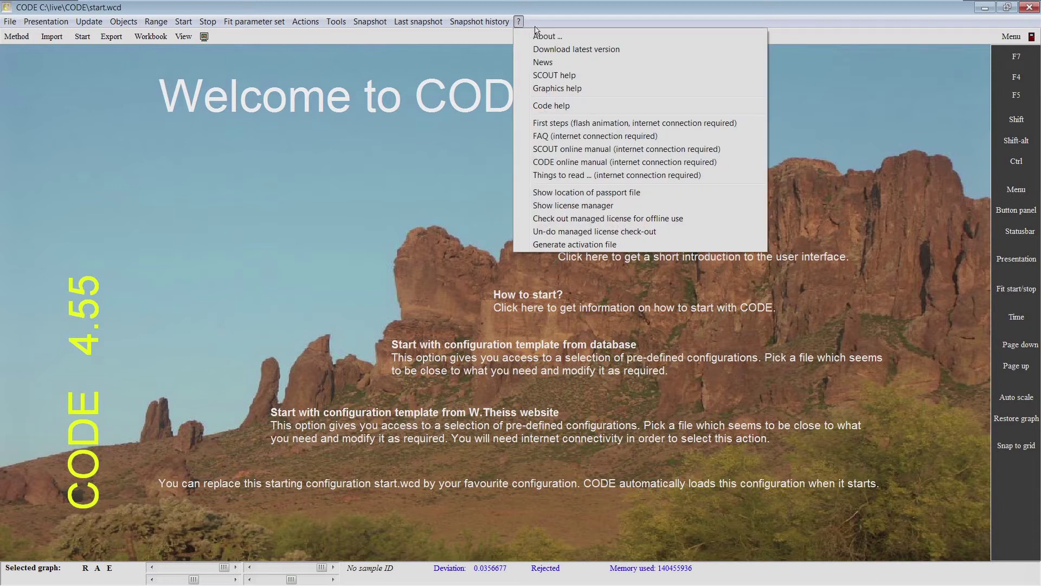
click(558, 39)
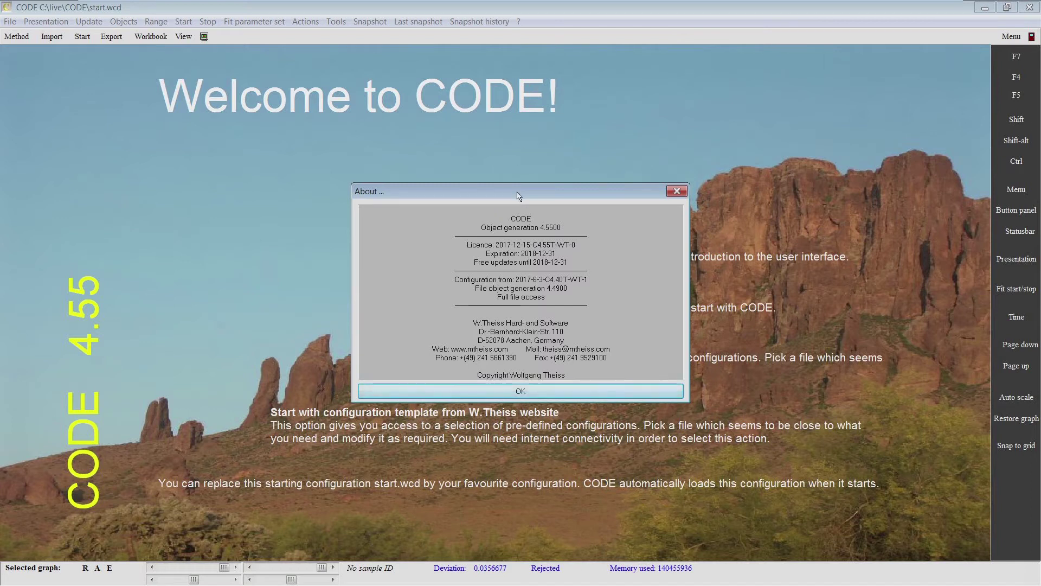
drag(517, 191, 530, 129)
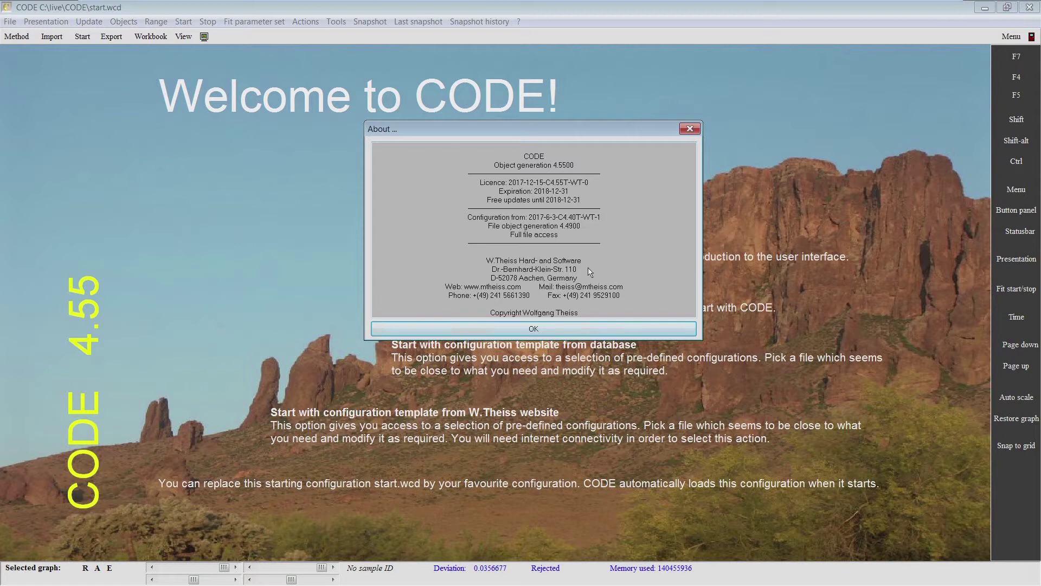
click(551, 332)
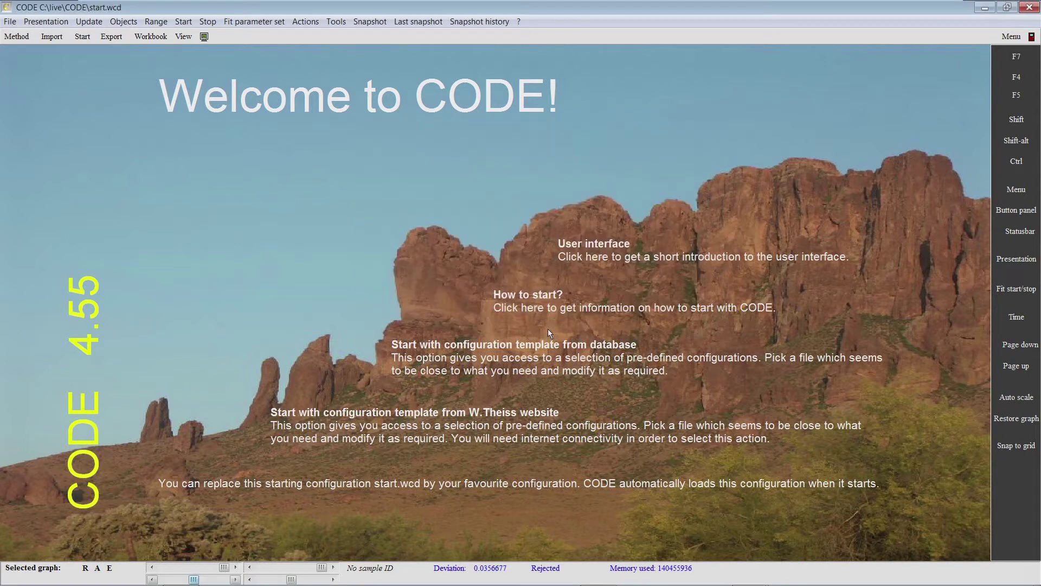
Open the SCOUT online manual and view the overview of material properties under The optical model, Defining Materials
click(519, 22)
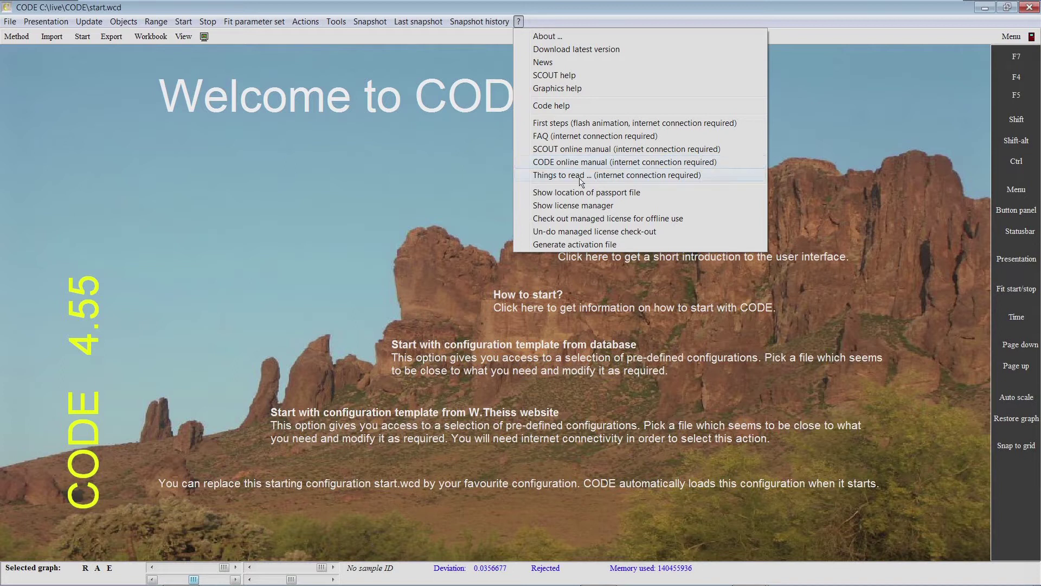
click(581, 150)
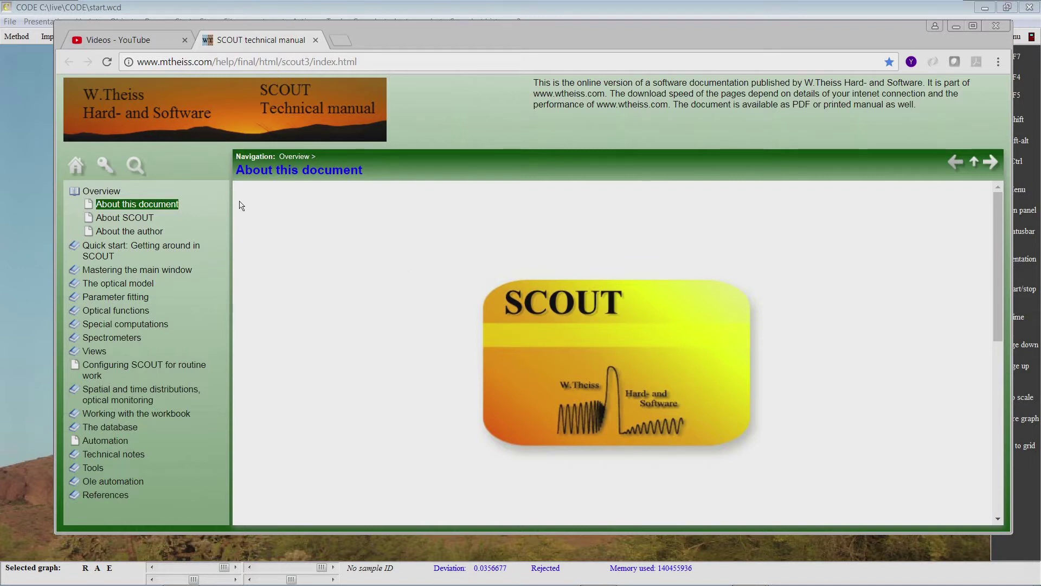
click(90, 285)
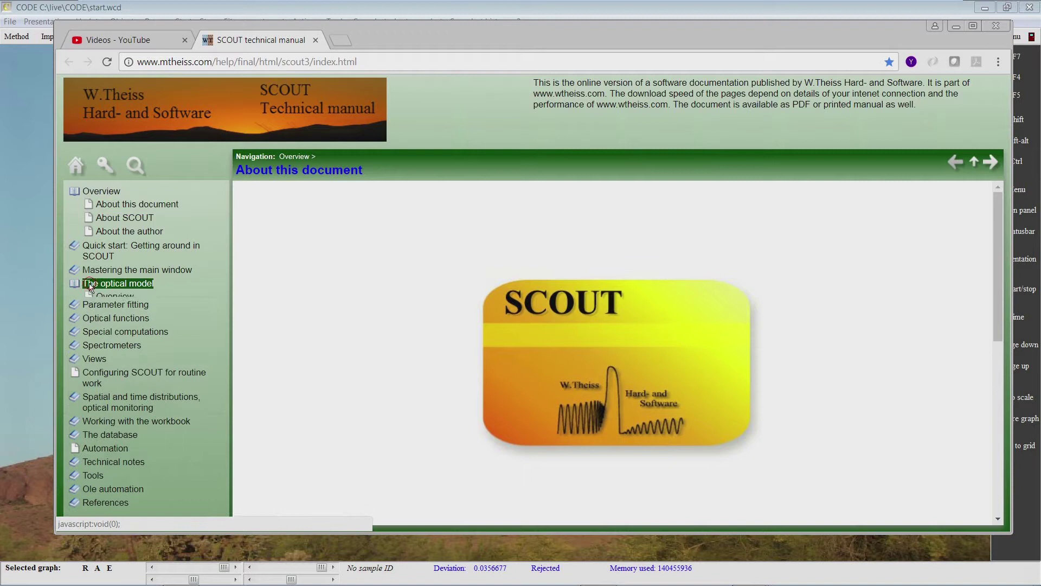
click(88, 309)
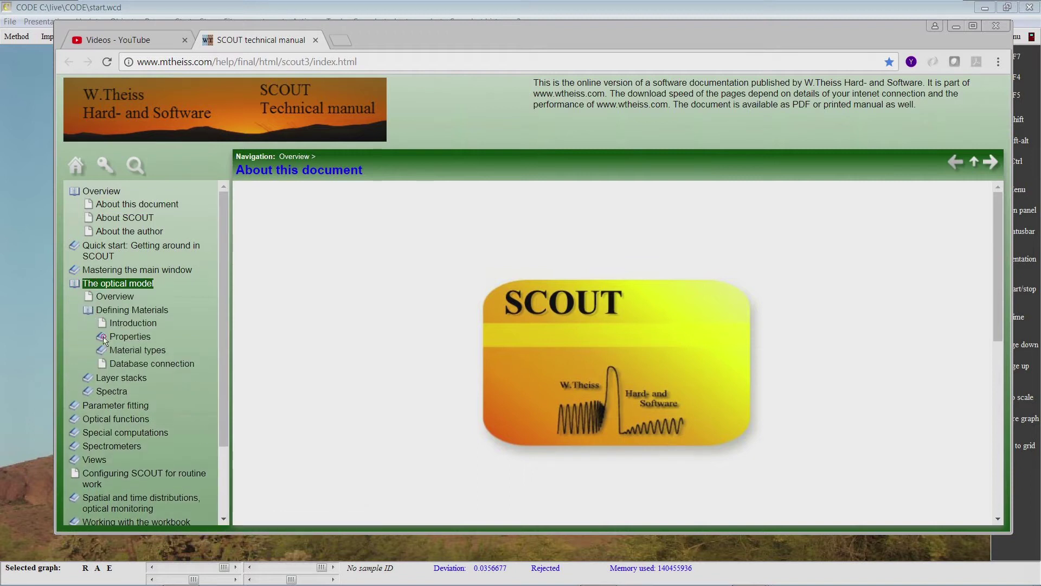
click(102, 336)
click(138, 349)
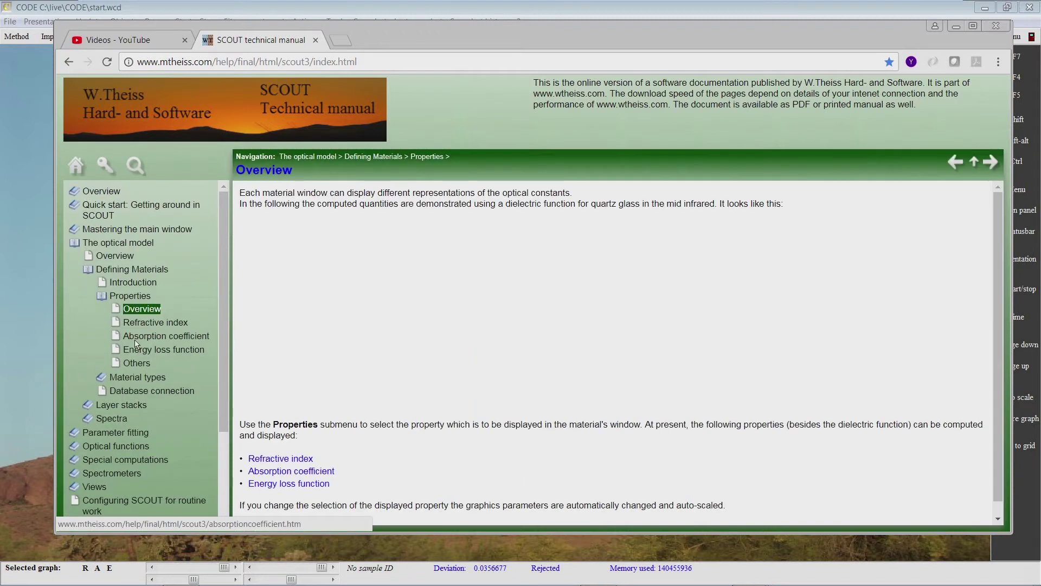
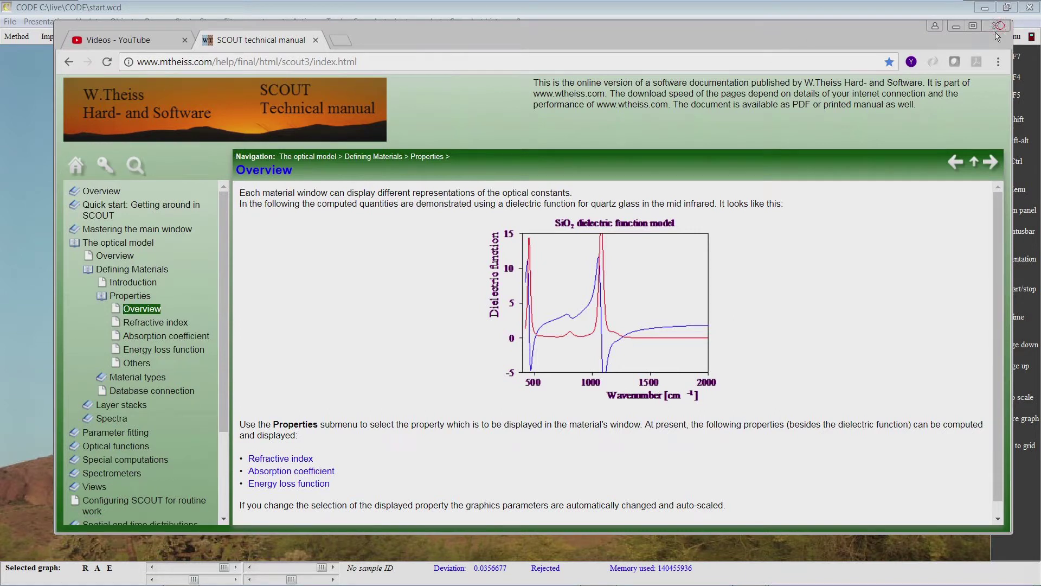
Open the online Things to read page, look through its manuals and documents, and close the browser
click(519, 21)
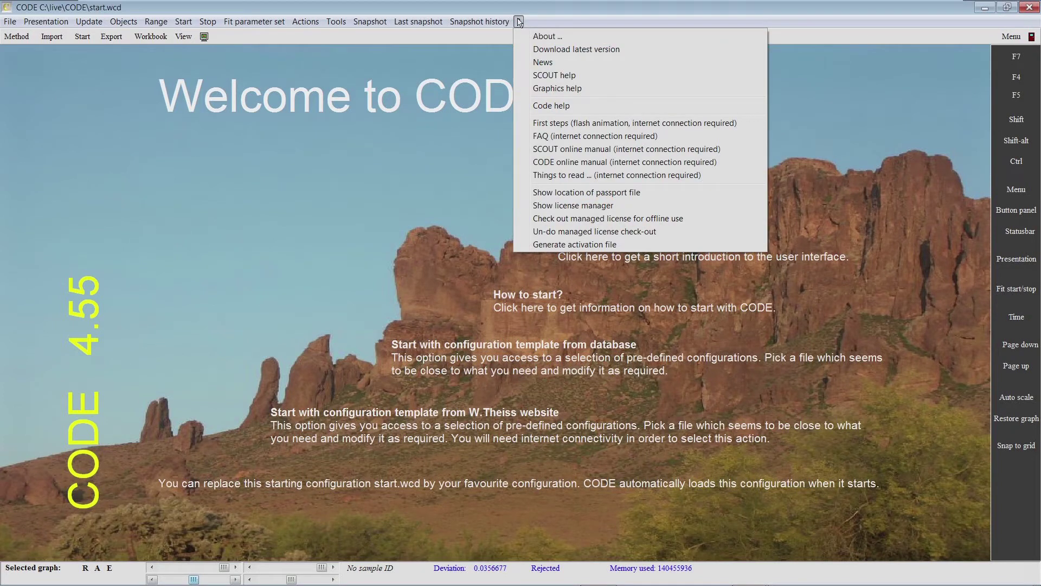
click(596, 176)
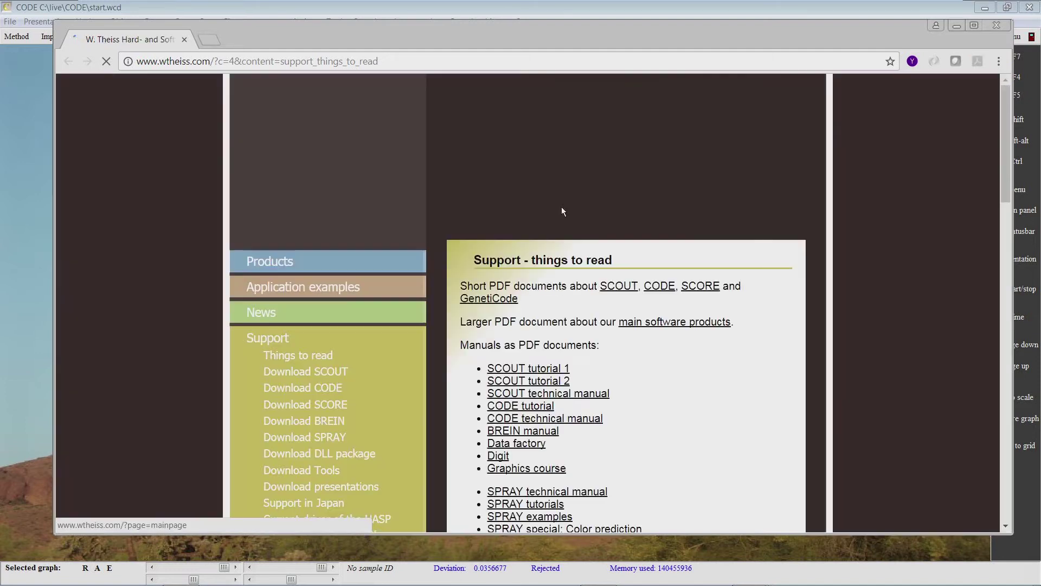
scroll(524, 355, down, 5)
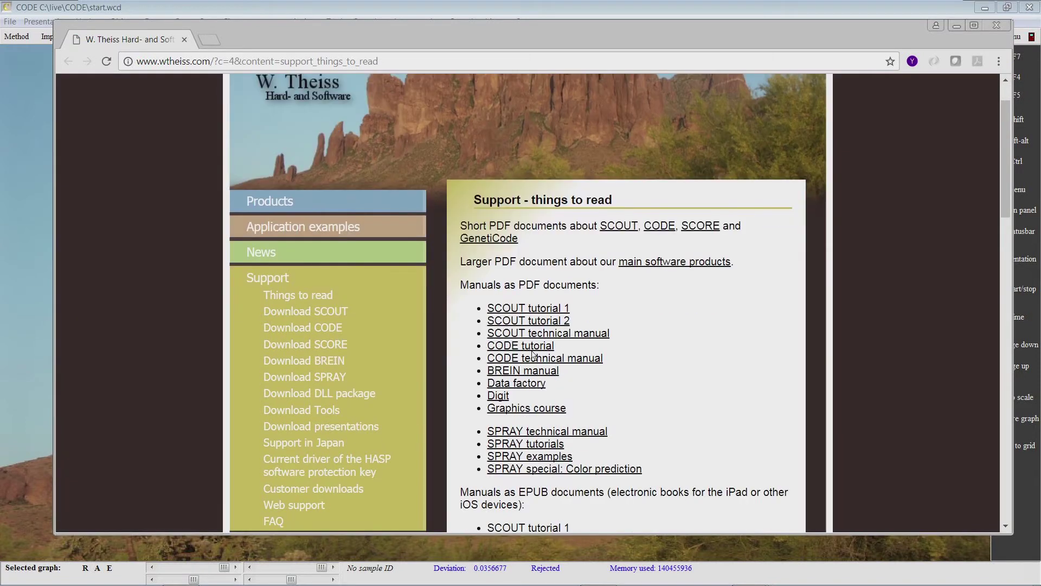
scroll(545, 345, down, 10)
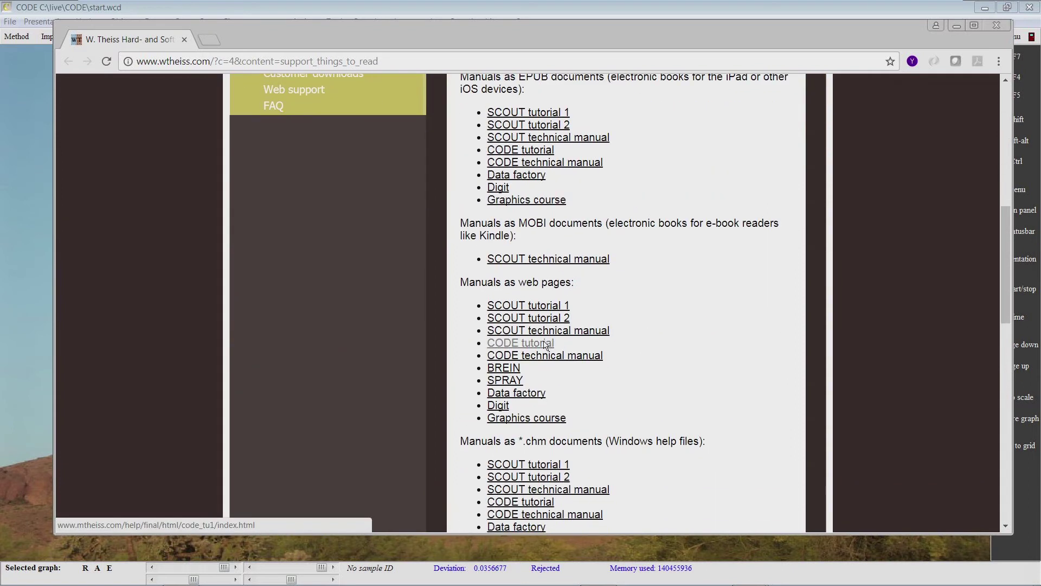
scroll(545, 345, down, 8)
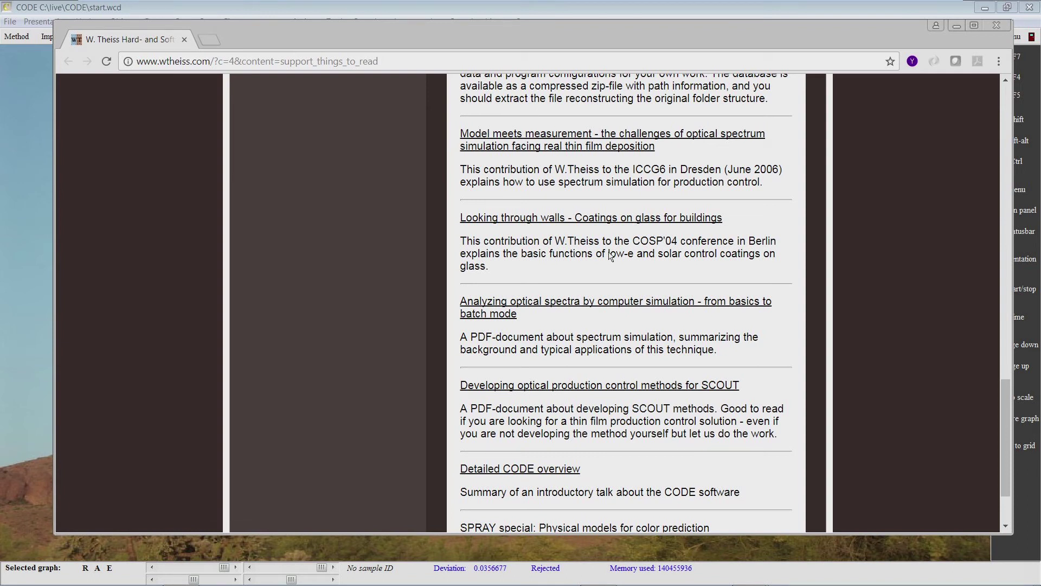
scroll(646, 265, down, 3)
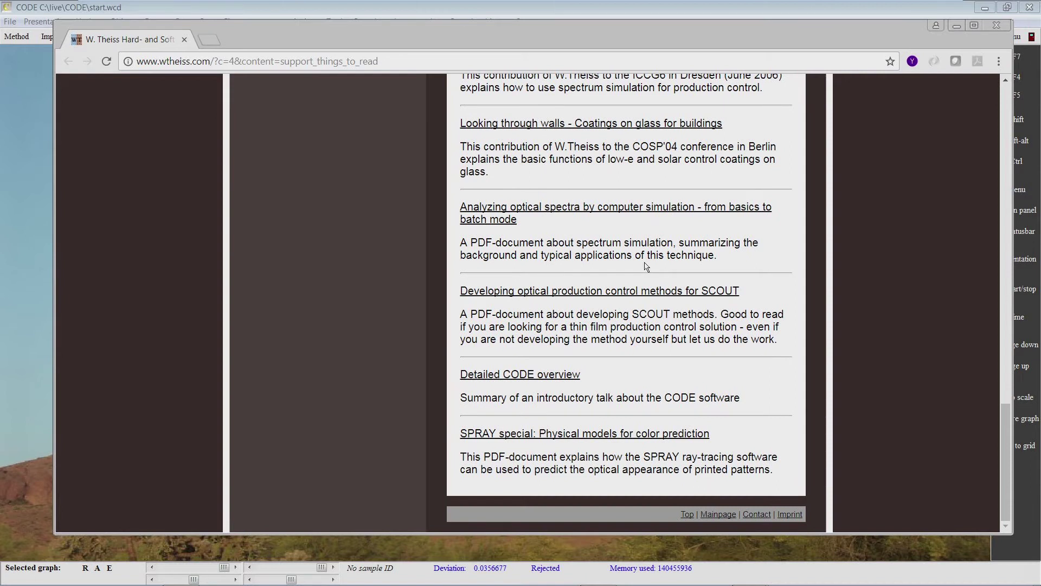
scroll(641, 262, up, 10)
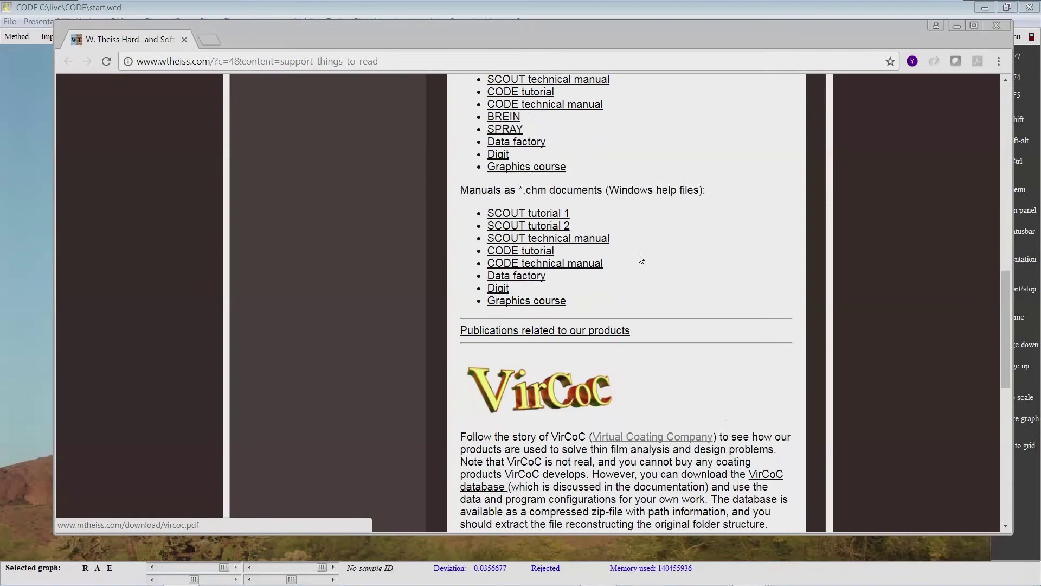
scroll(641, 260, up, 15)
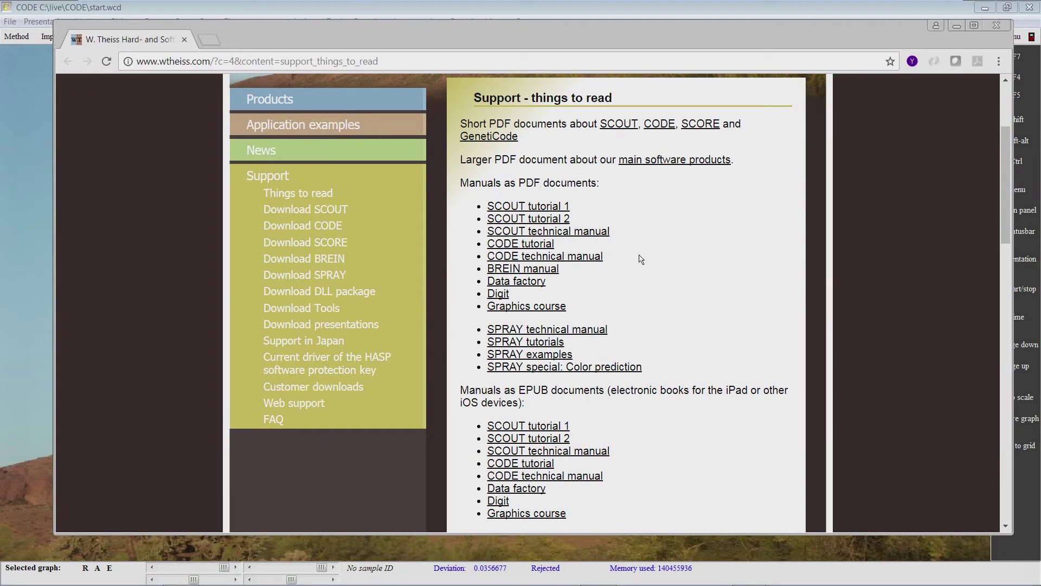
click(998, 26)
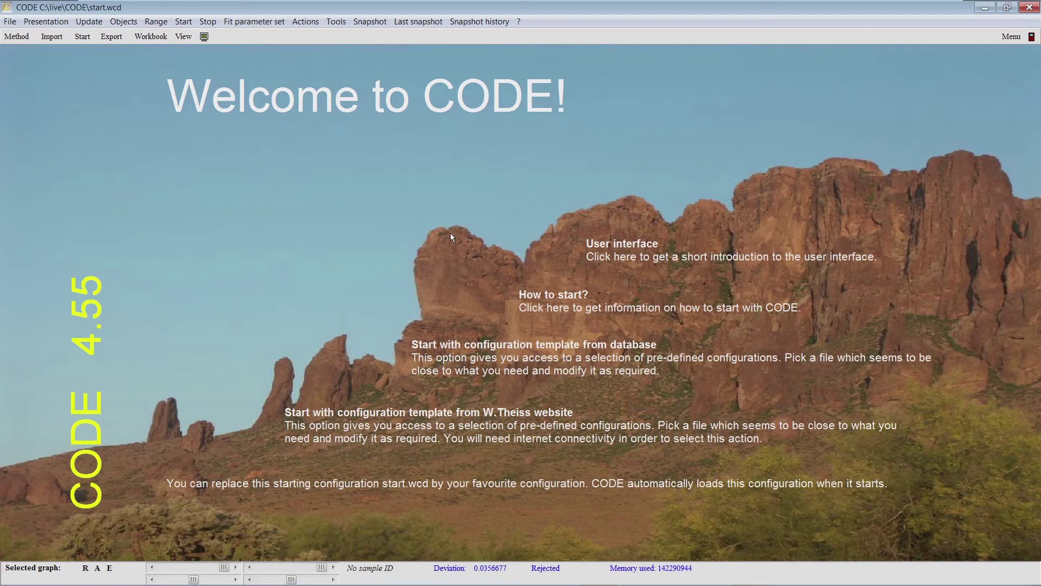
Examine the tree of current objects, checking the Materials and Layer stacks branches, and return to the main view
click(450, 233)
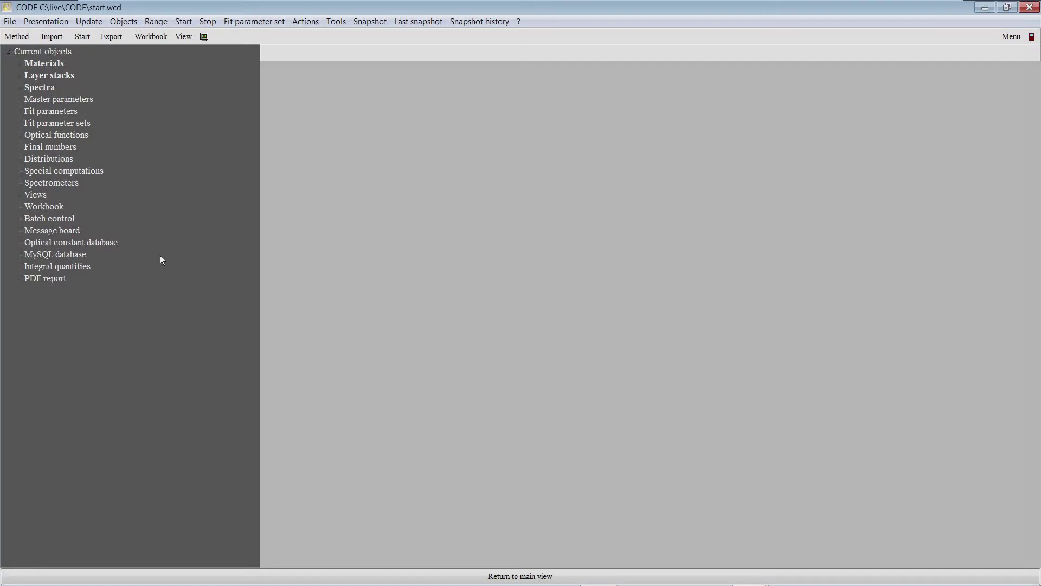
click(47, 90)
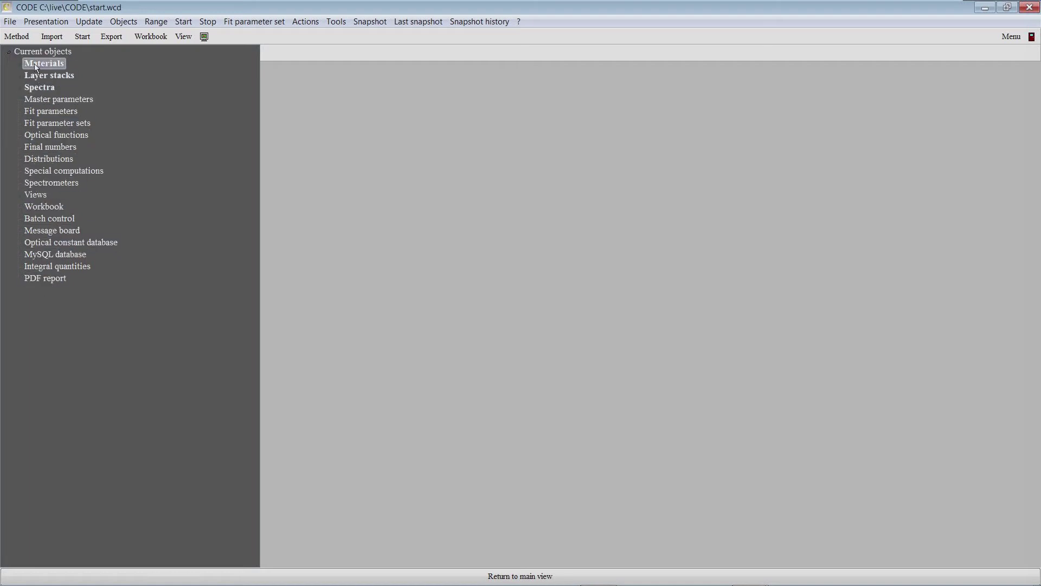
click(18, 66)
click(18, 66)
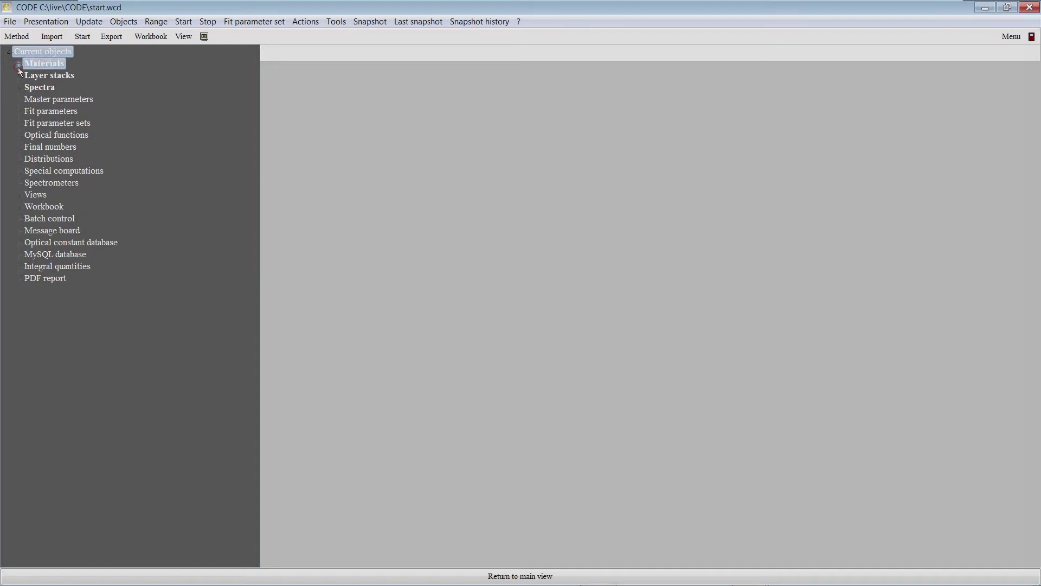
click(19, 75)
click(18, 75)
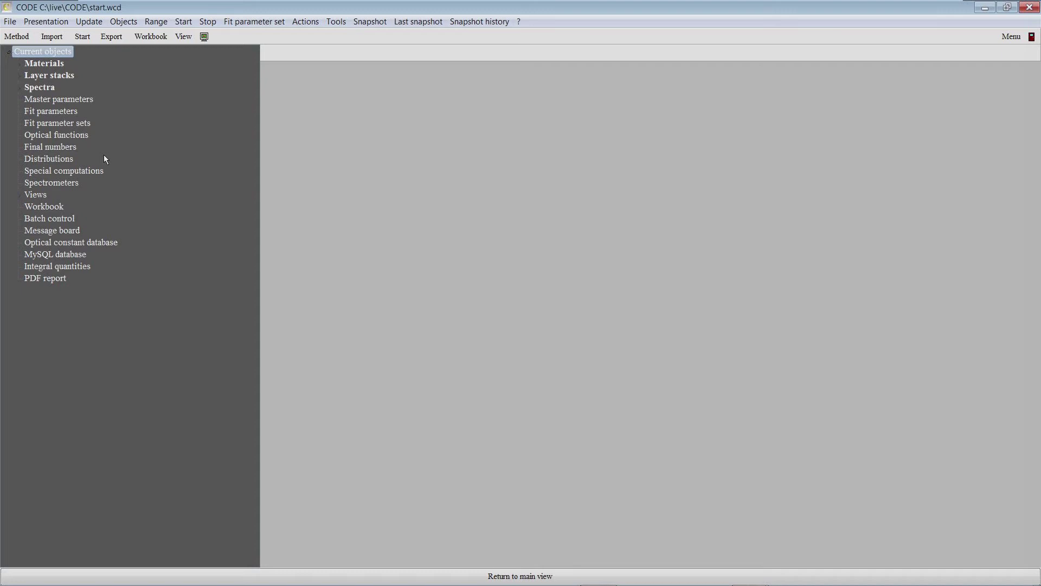
key(Escape)
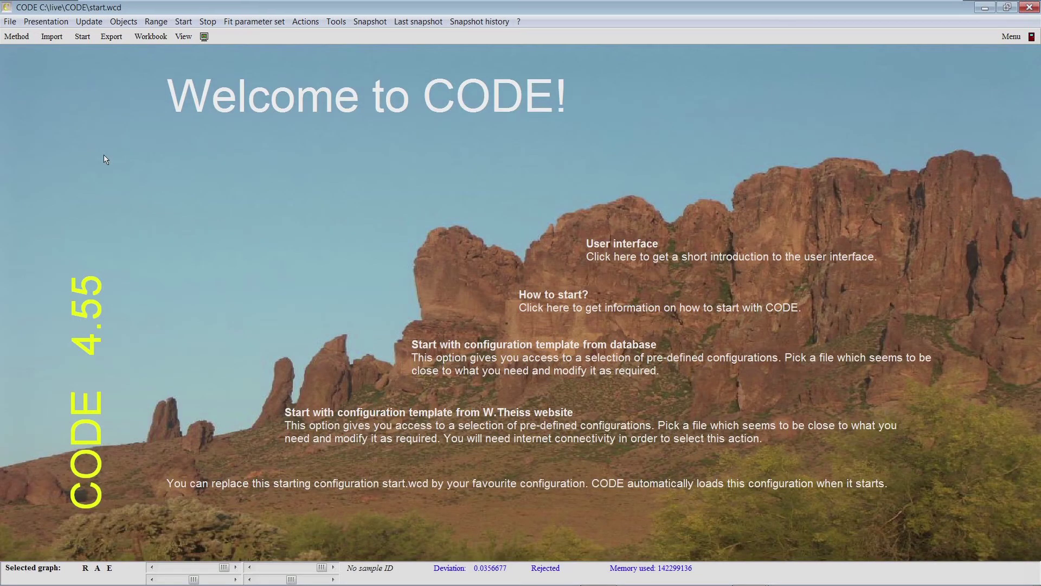
Open the element list of the Start screen view from the Views branch of the object tree
click(281, 151)
right_click(549, 236)
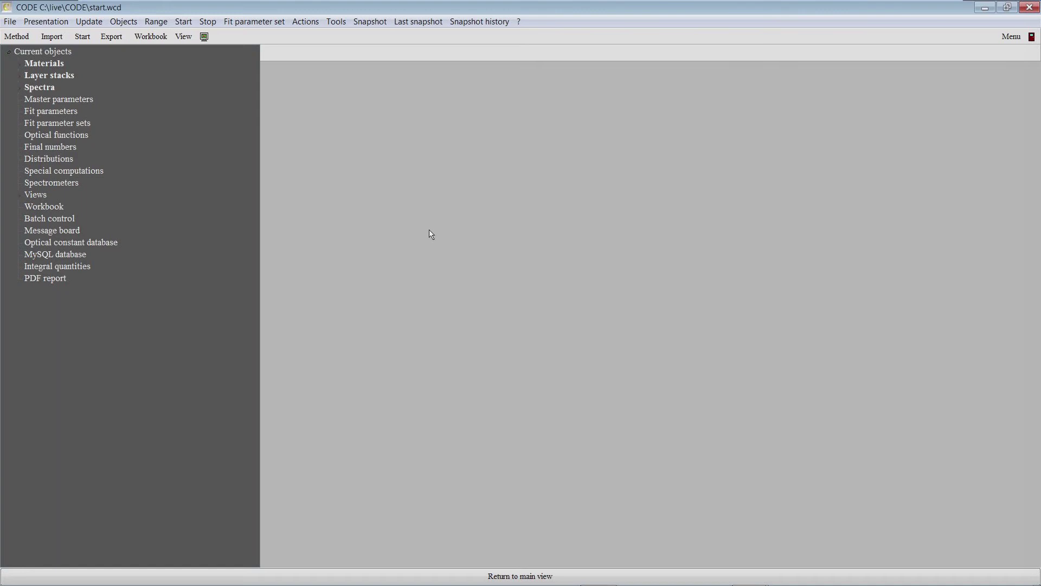
click(16, 197)
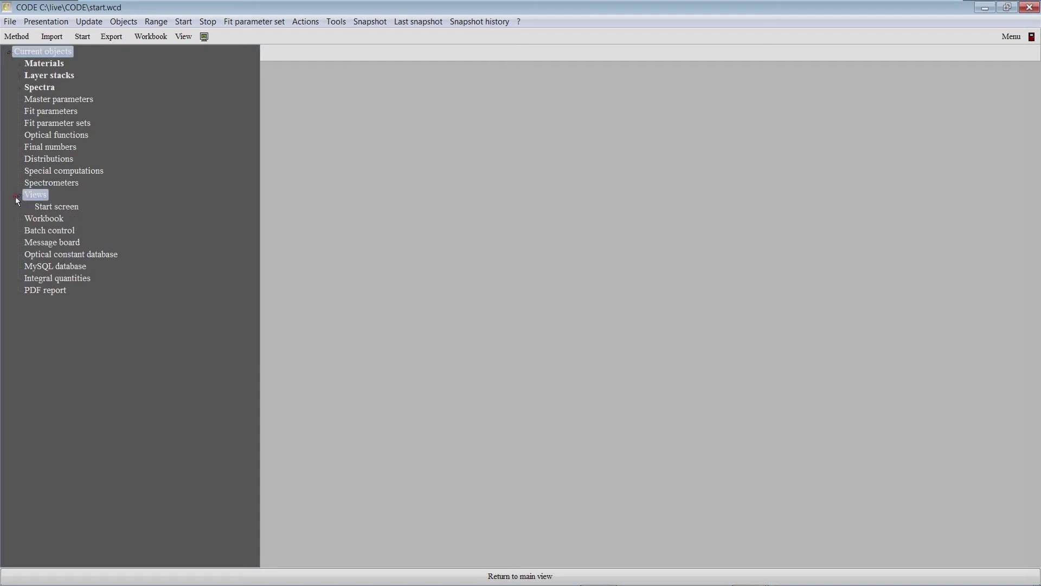
click(63, 210)
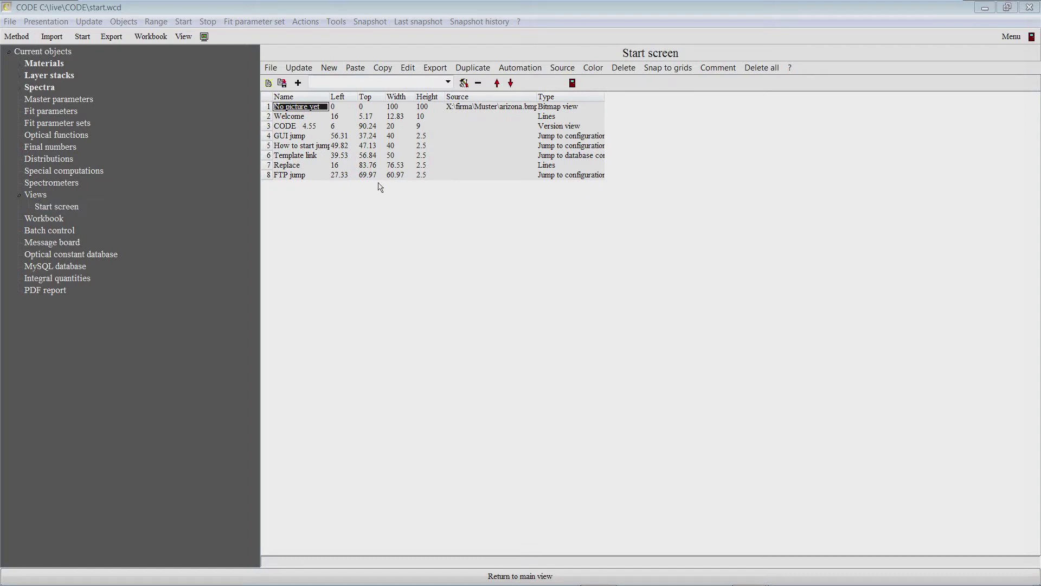
Step through the Start screen element table, examining the position, size and source cells of its entries
click(354, 117)
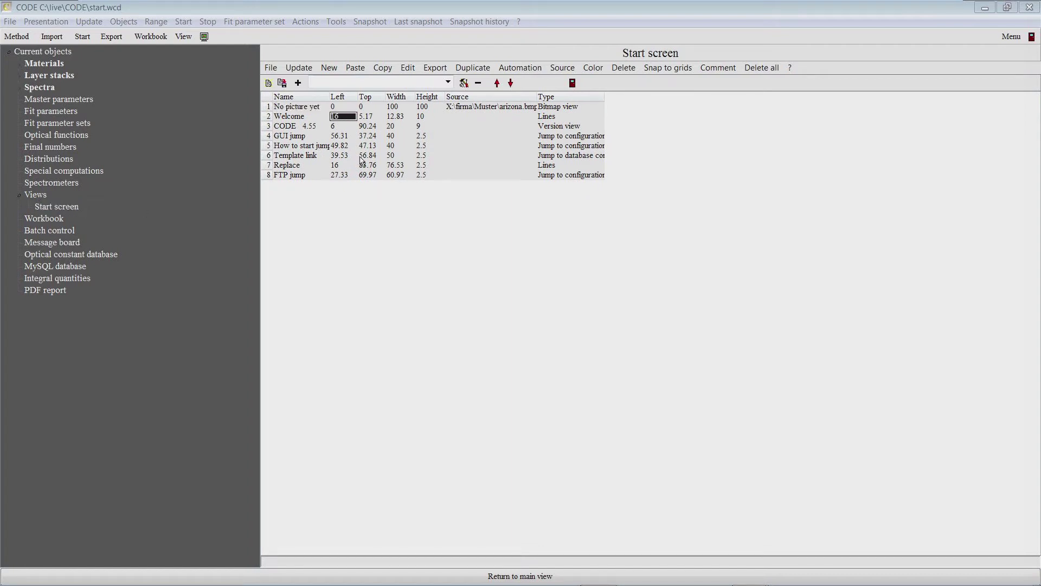
key(Down)
key(Down)
key(Down)
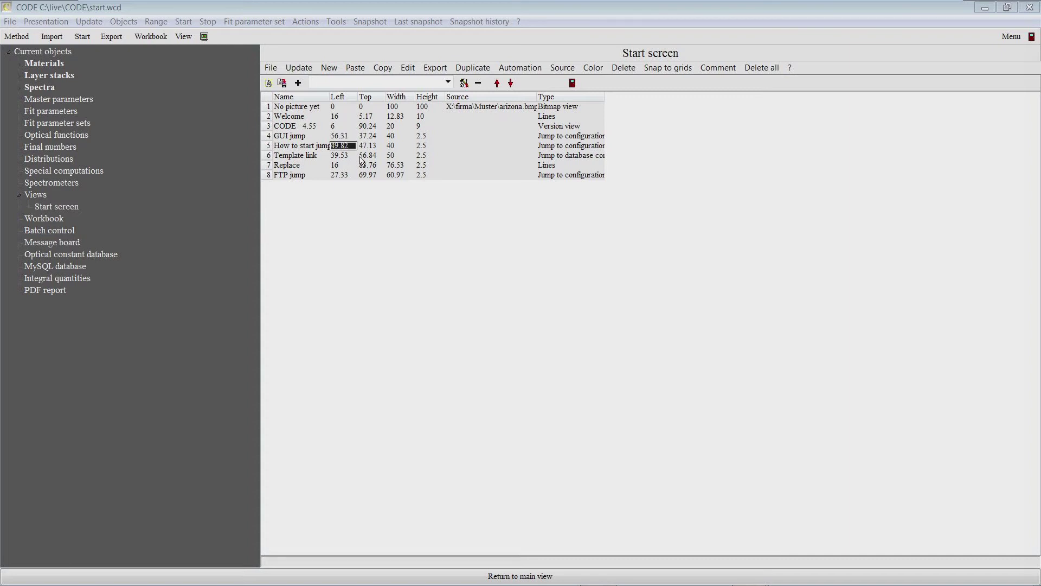
key(Down)
key(Down)
key(Right)
key(Right)
key(Right)
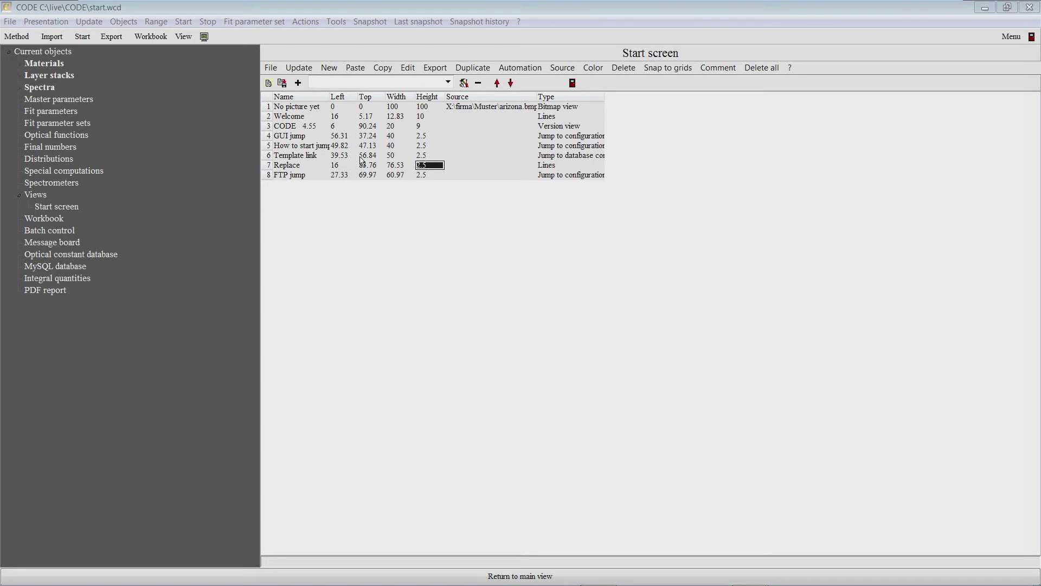
key(Up)
key(Up)
key(Up)
key(Up)
key(Up)
key(Up)
key(Right)
key(Left)
key(Left)
key(Left)
key(Left)
key(Left)
key(Right)
key(Right)
key(Right)
key(Right)
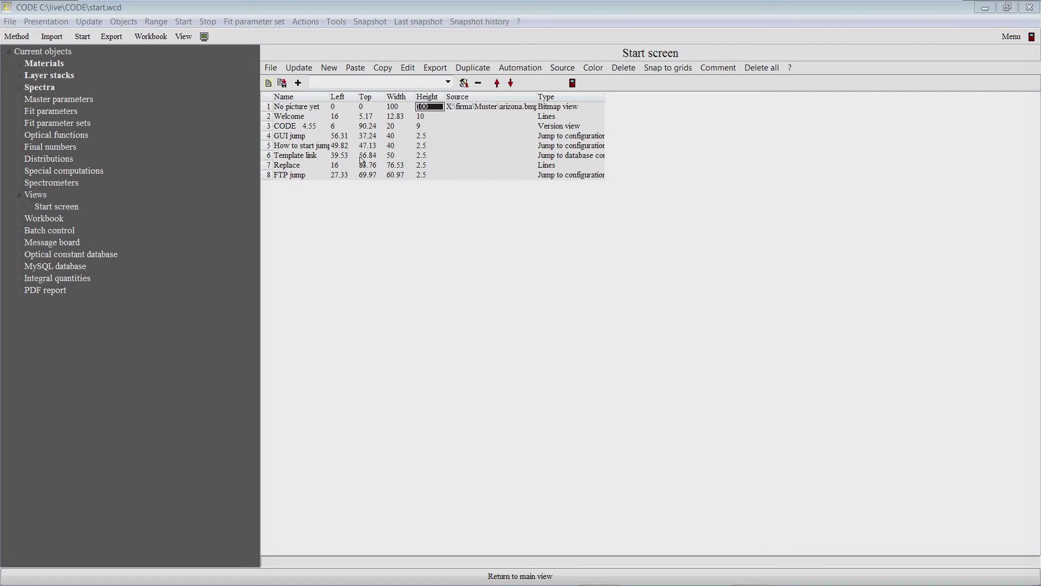
key(Right)
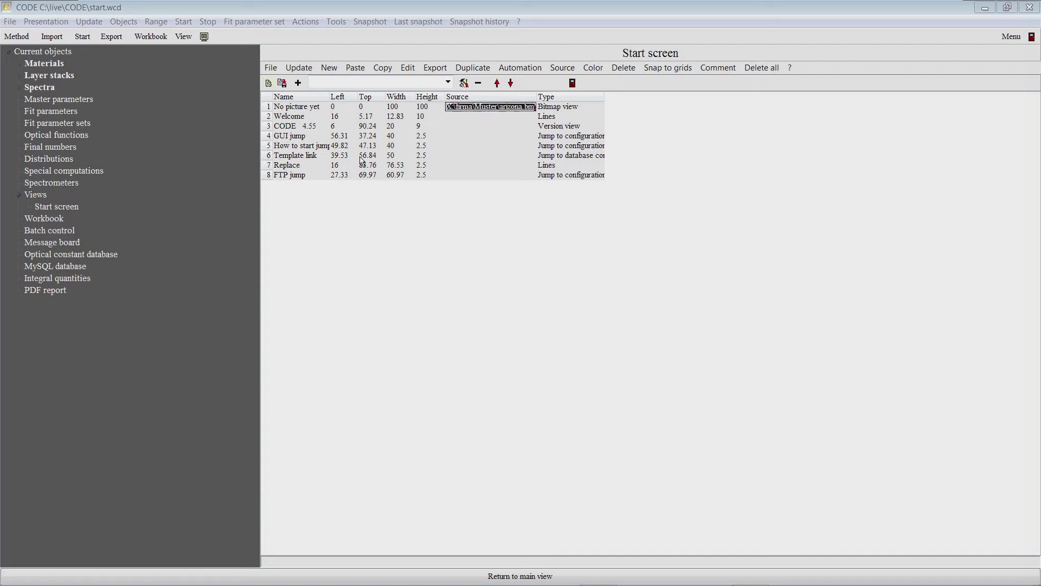
Step through the Type column of the Start screen element table, examining the kind of each entry
key(Right)
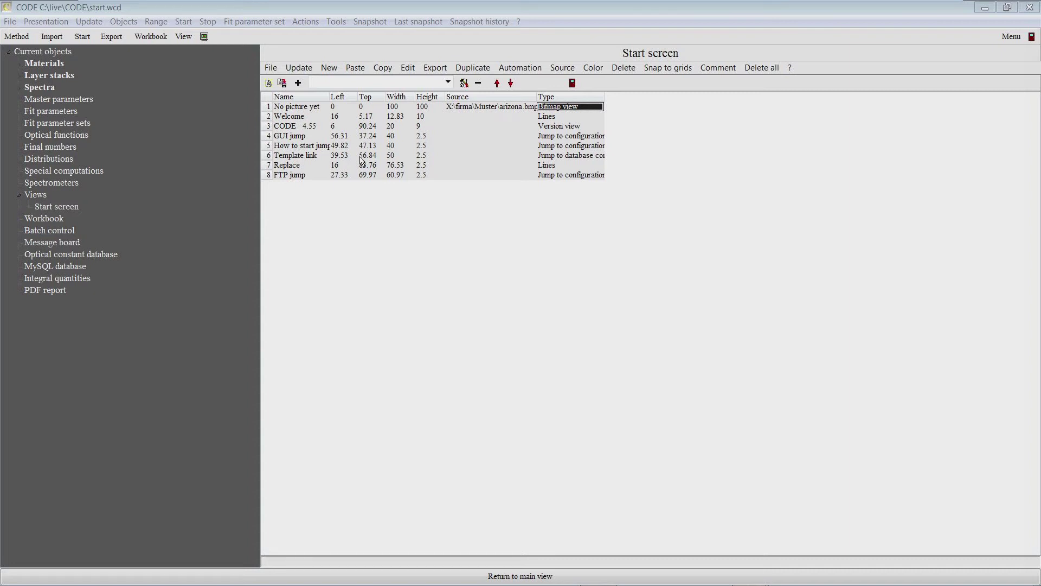
key(Down)
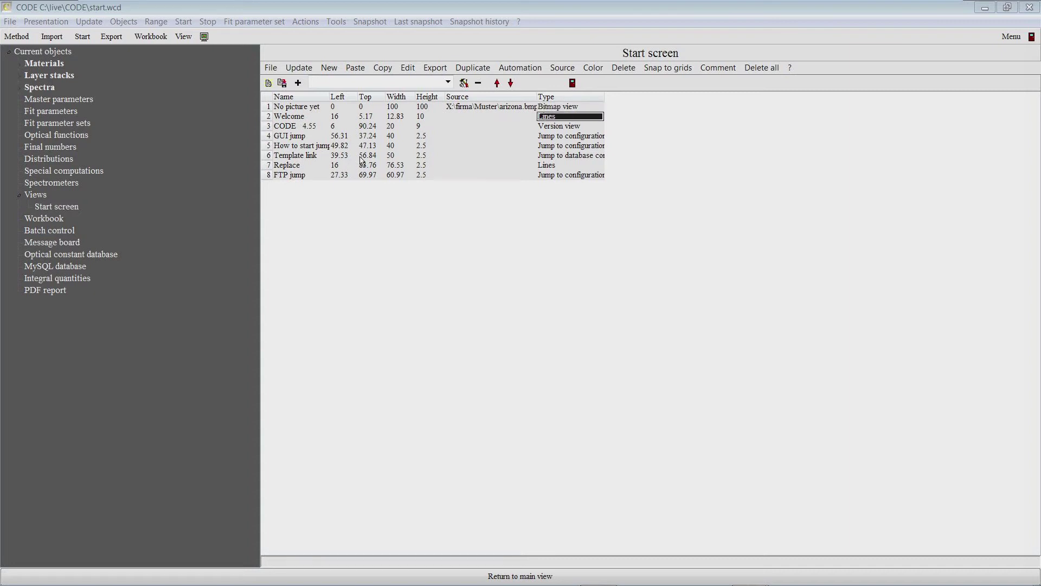
key(Down)
key(Down)
key(Down)
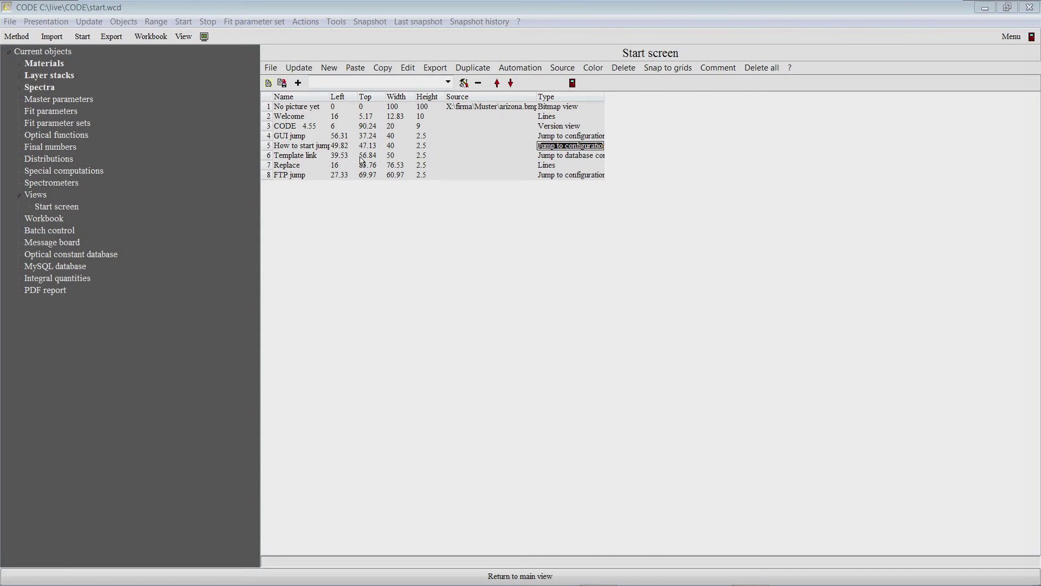
Delete all elements of the Start screen view, check the main view, and reopen the element list
click(763, 69)
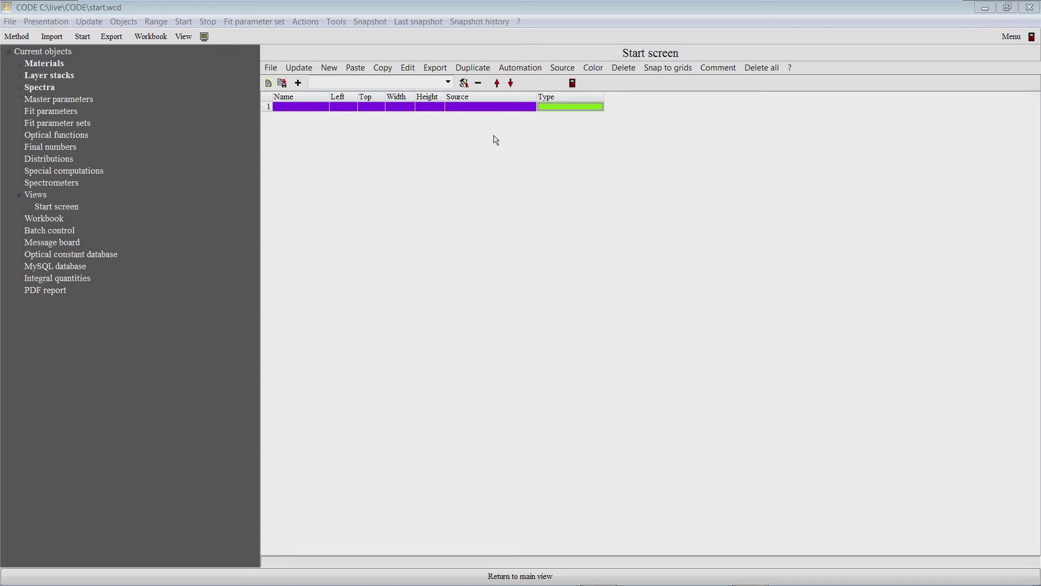
key(Escape)
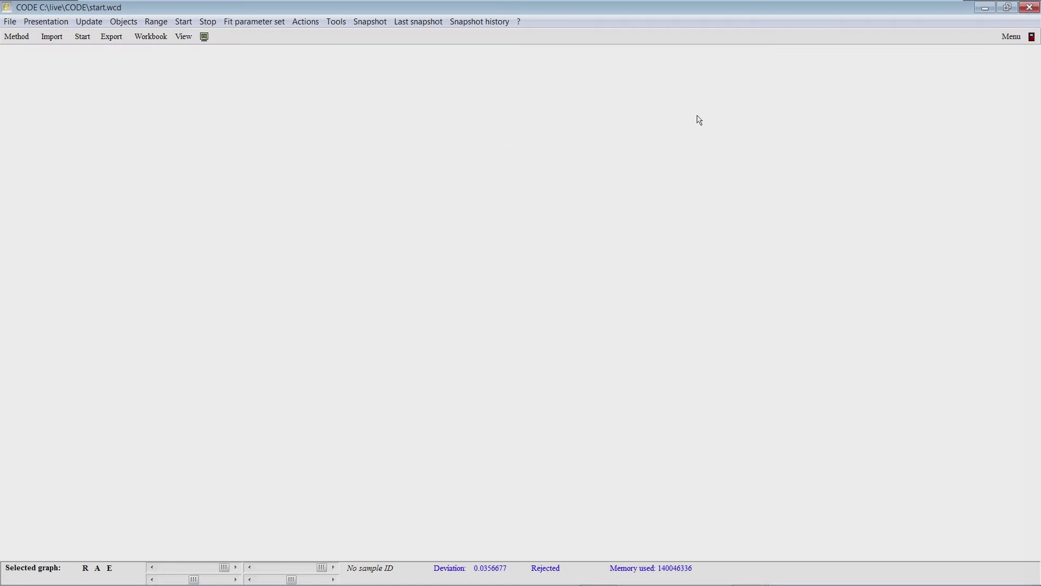
right_click(745, 161)
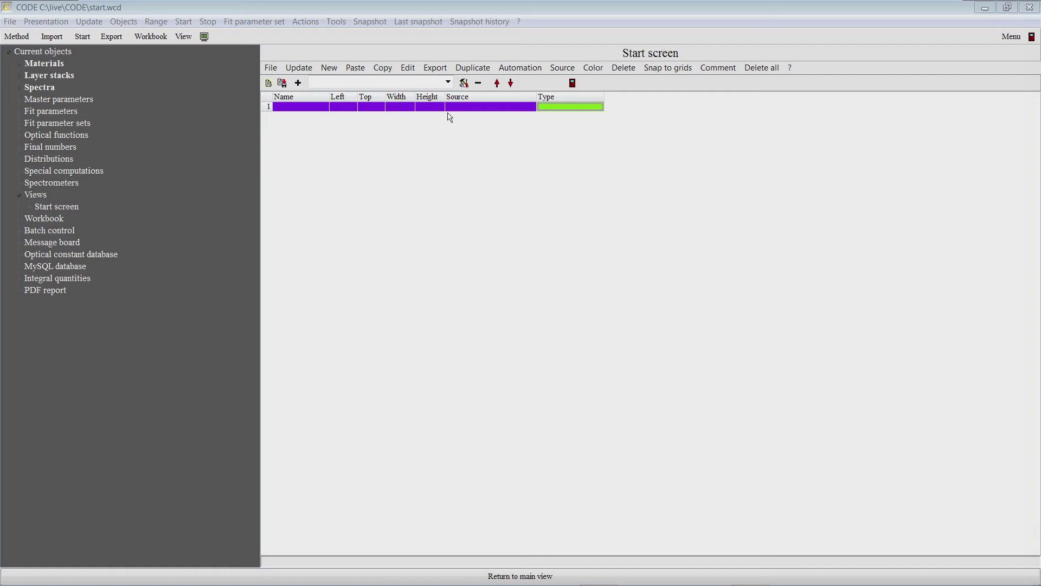
Add a Rectangle element to the Start screen view's element list
click(448, 83)
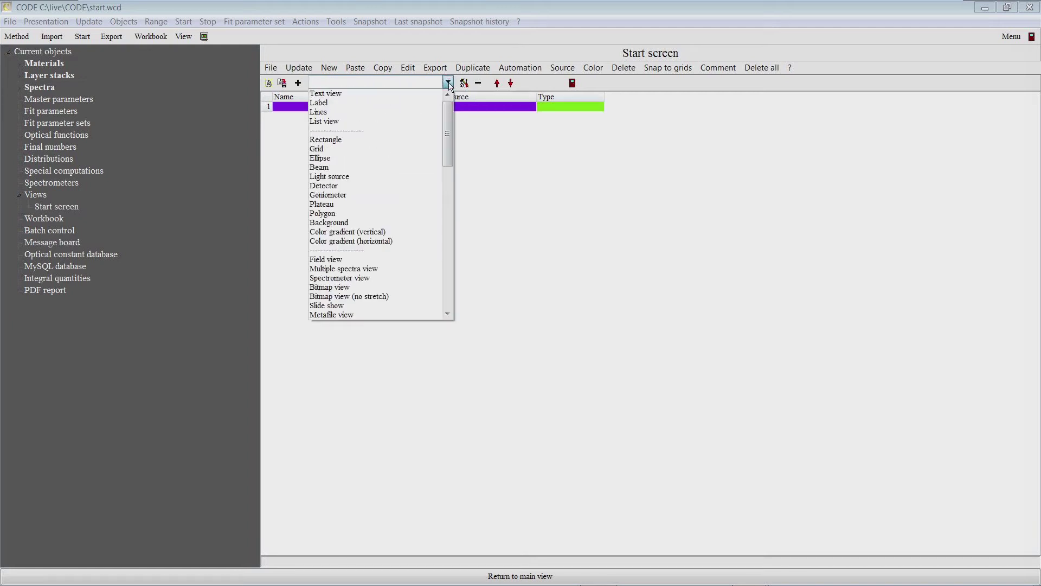
mouse_move(449, 115)
mouse_down()
mouse_move(449, 266)
mouse_move(446, 107)
mouse_up()
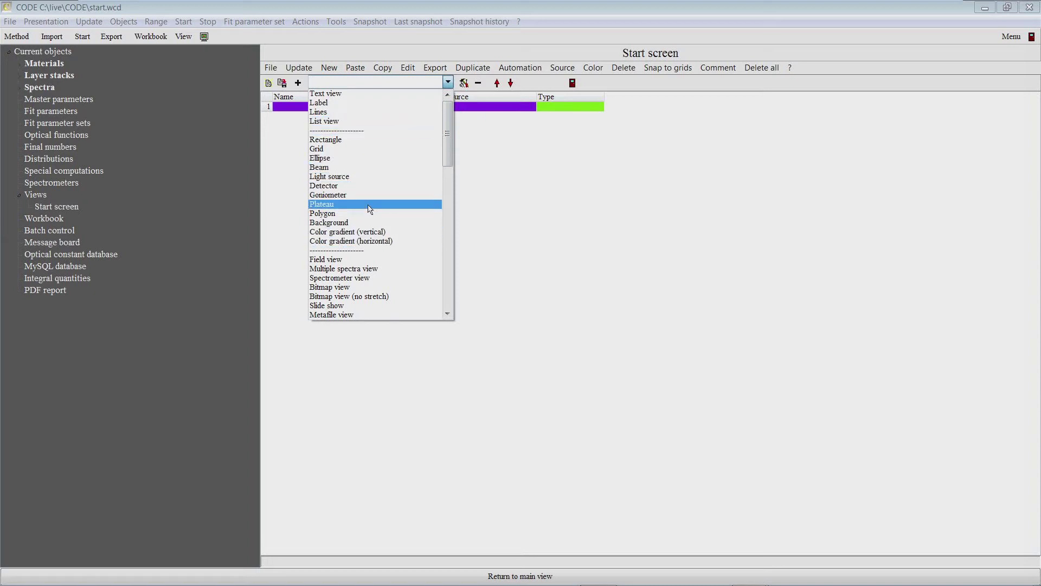
click(345, 140)
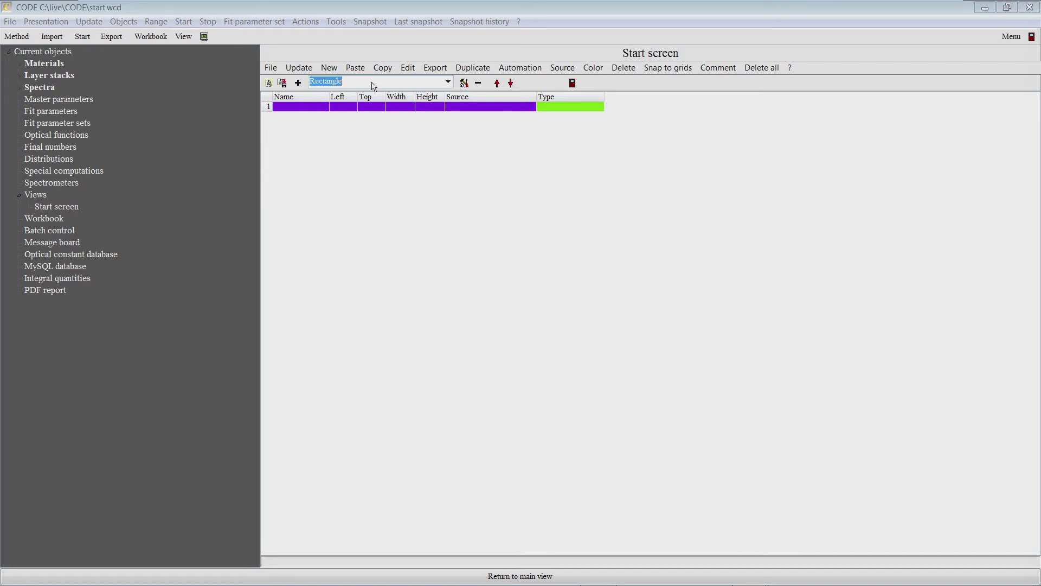
click(298, 82)
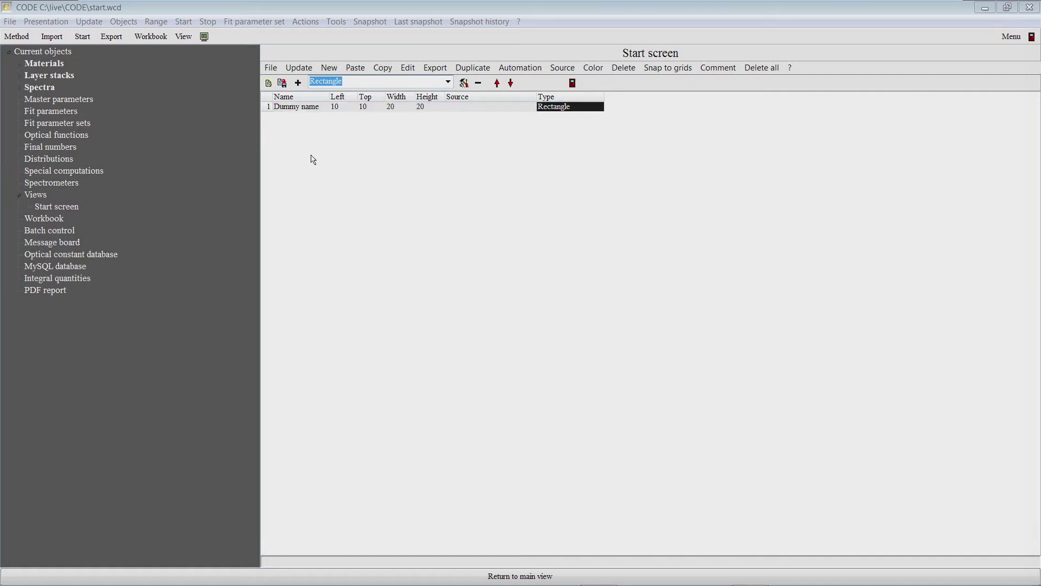
Name the new rectangle R1 and return to the main view
click(307, 107)
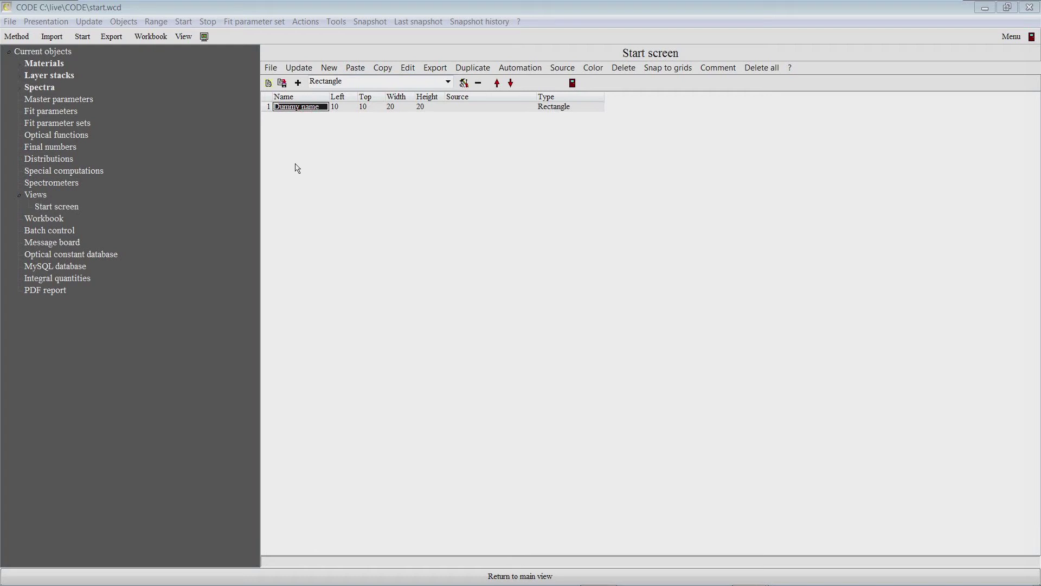
text(R1)
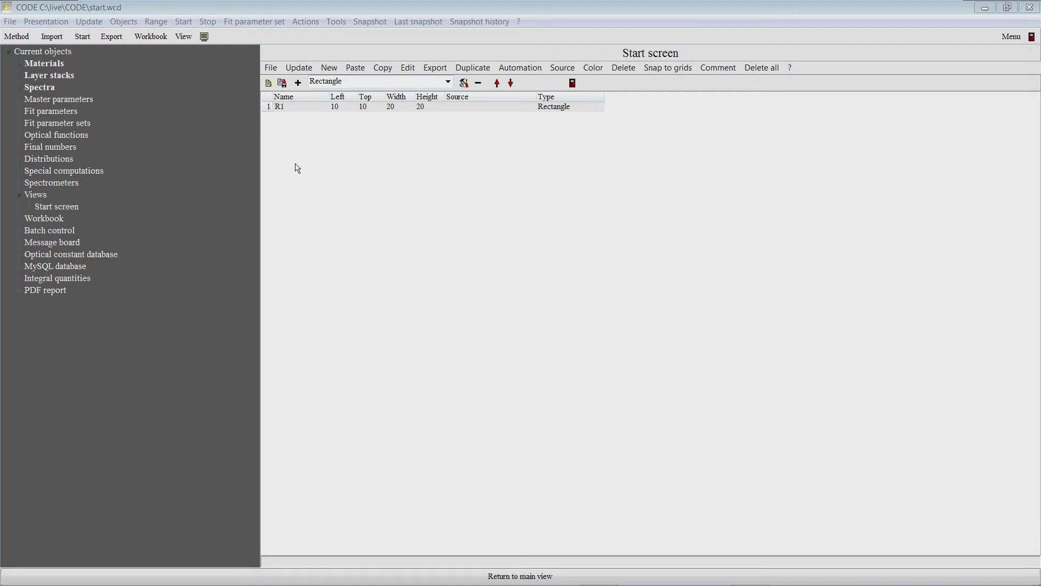
key(Return)
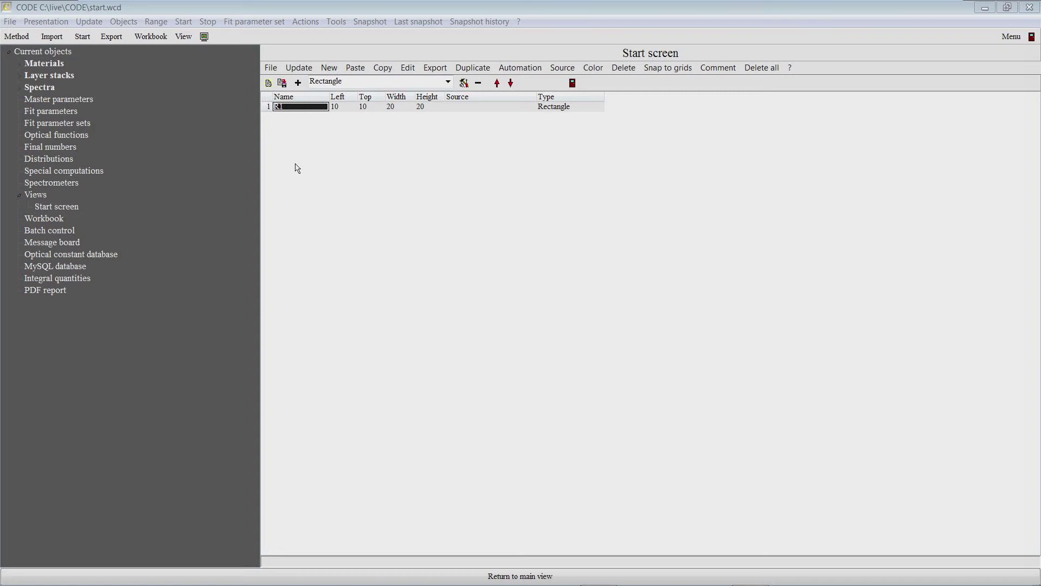
key(Escape)
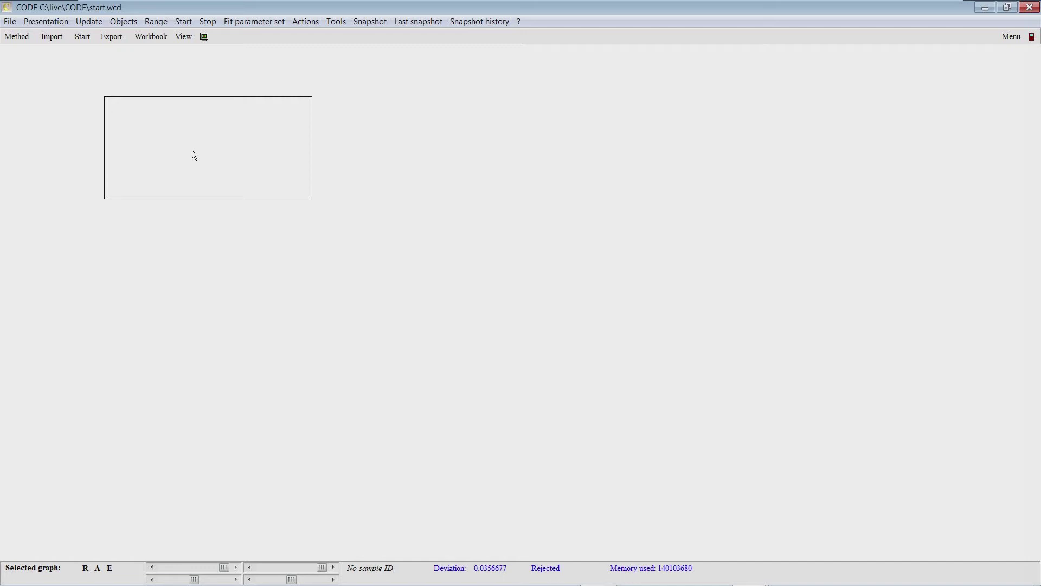
Move rectangle R1 around the main view and stretch it by its edges to a clearly larger size
drag(184, 131, 154, 124)
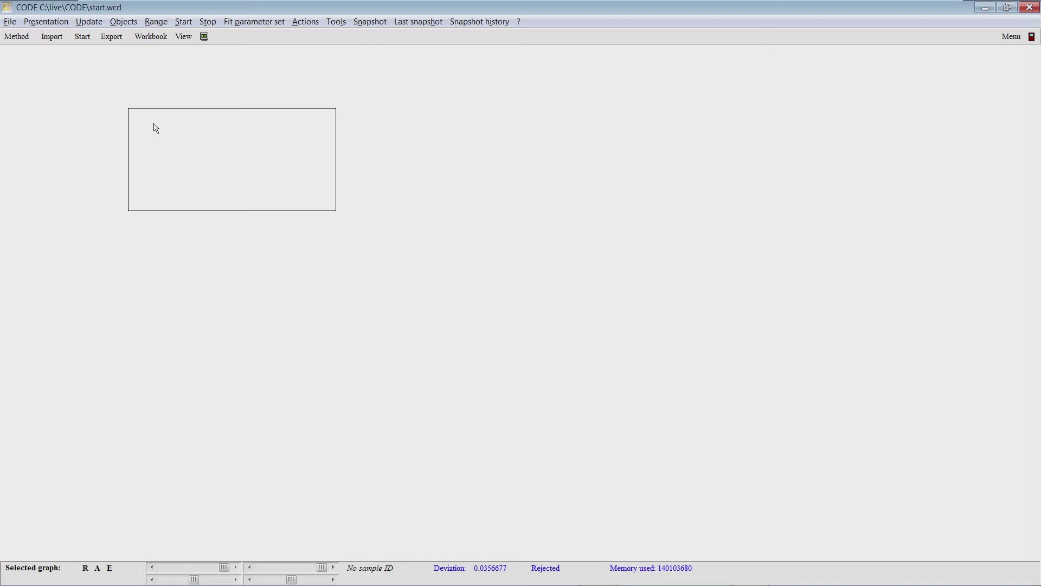
mouse_move(324, 171)
mouse_down()
mouse_move(542, 190)
mouse_move(511, 196)
mouse_move(528, 195)
mouse_up()
drag(302, 203, 296, 422)
drag(302, 126, 306, 103)
drag(130, 256, 100, 285)
drag(314, 418, 294, 297)
drag(499, 210, 506, 237)
drag(349, 272, 315, 277)
drag(120, 195, 147, 207)
mouse_move(305, 115)
mouse_down()
mouse_move(309, 174)
mouse_move(304, 124)
mouse_up()
mouse_move(562, 170)
mouse_down()
mouse_move(573, 183)
mouse_move(546, 182)
mouse_up()
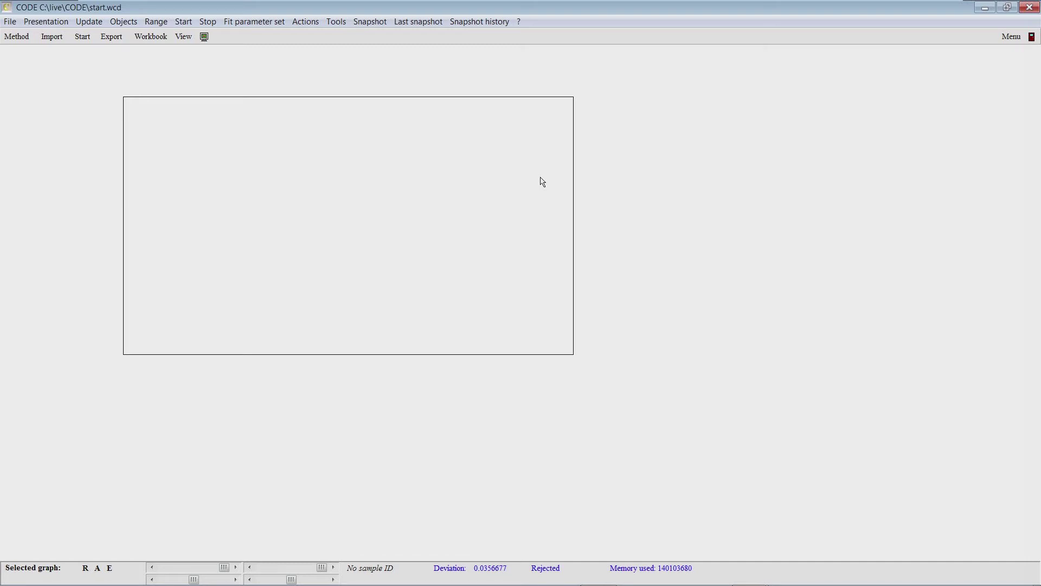
Fill rectangle R1 with yellow and accept black as its second color
double_click(320, 169)
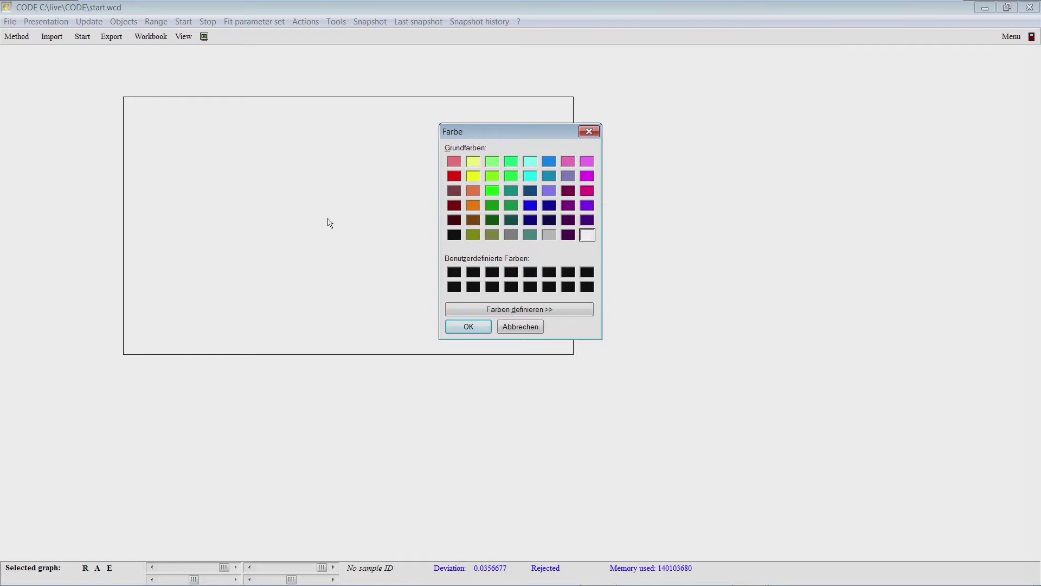
mouse_move(478, 135)
mouse_down()
mouse_move(494, 143)
mouse_move(484, 141)
mouse_up()
click(478, 181)
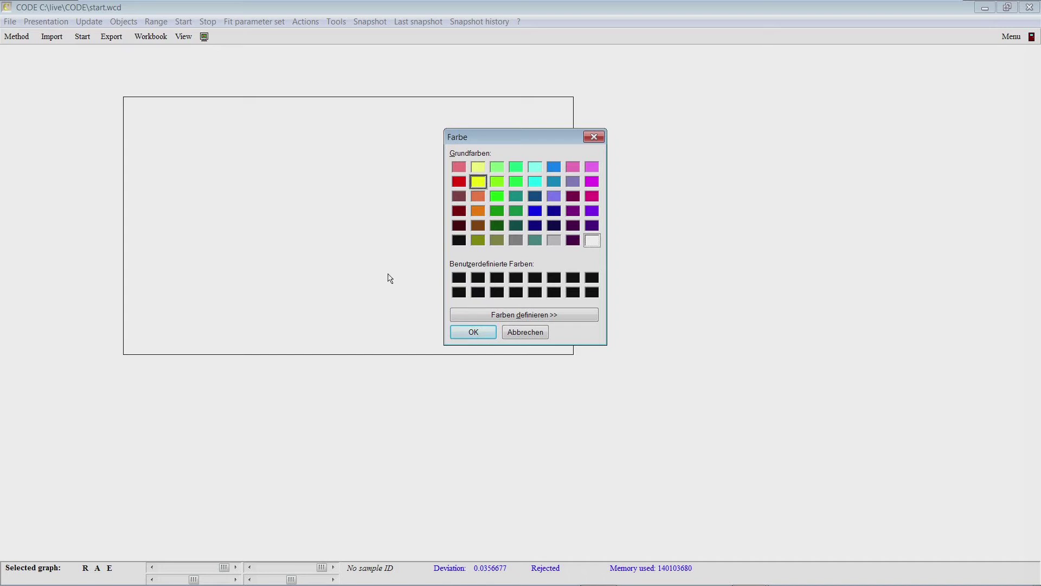
click(477, 331)
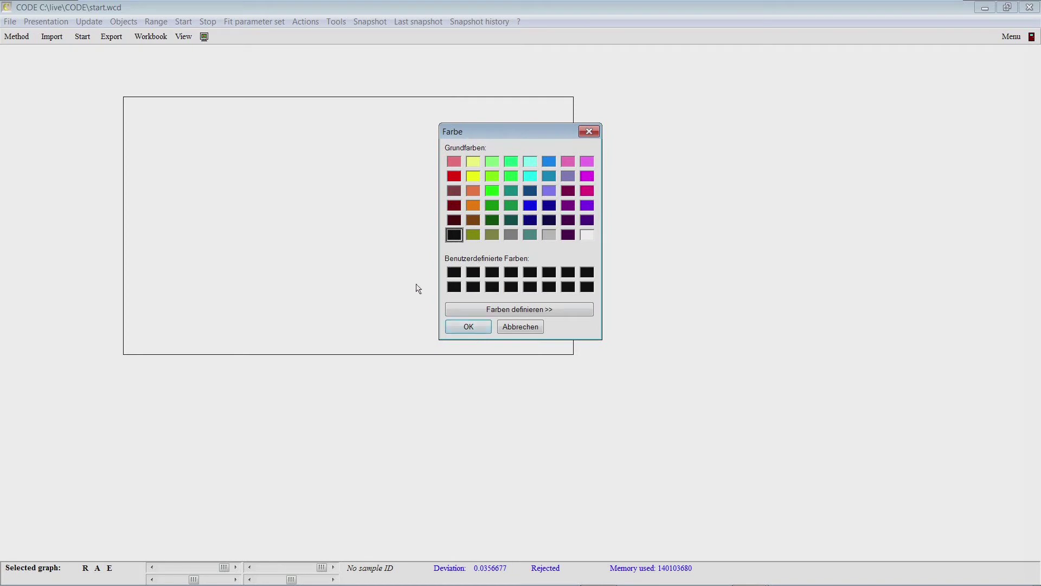
click(466, 327)
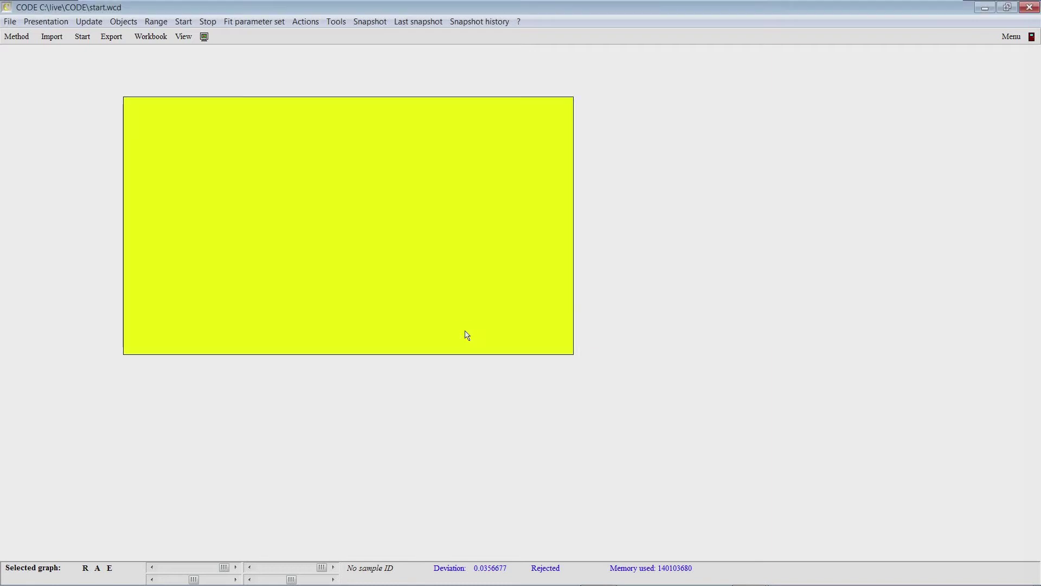
Reposition and narrow the yellow rectangle to about 35.6 wide and 56.1 high, at about left 14.1, top 10.1
drag(313, 227, 343, 219)
drag(583, 249, 382, 259)
drag(237, 247, 202, 244)
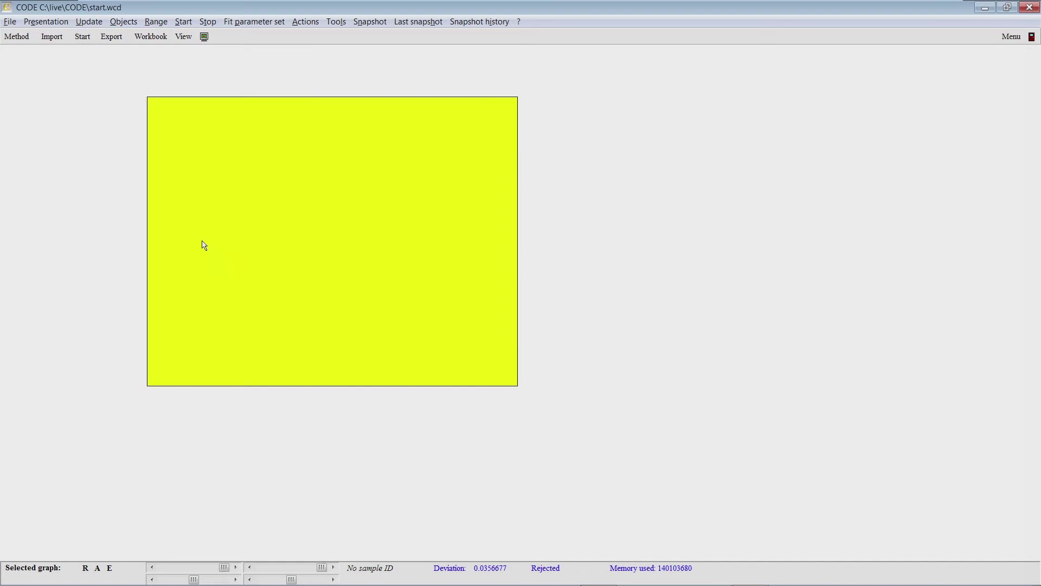
Duplicate rectangle R1 in the Start screen view's element list
double_click(221, 171)
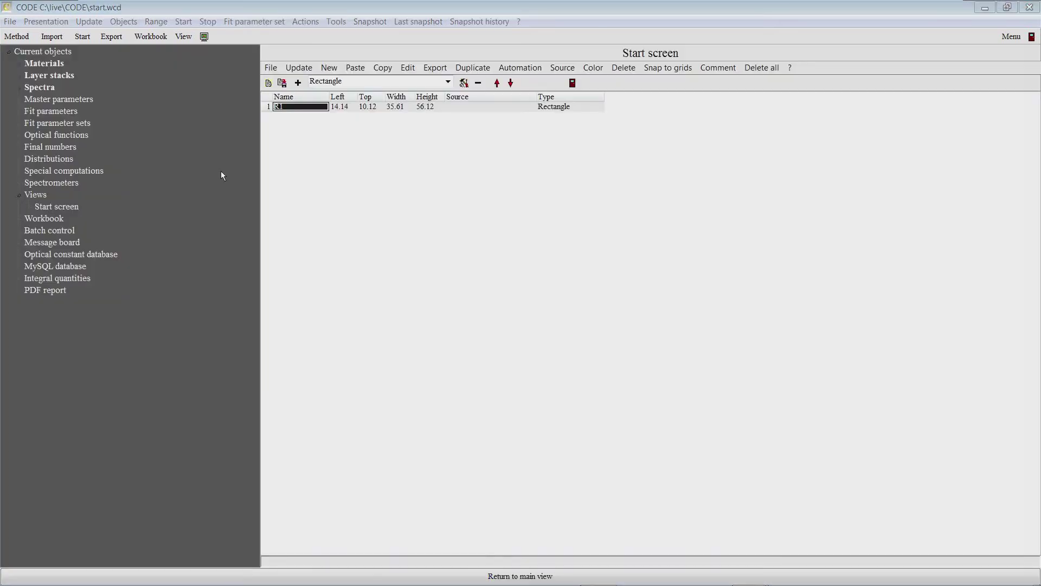
click(392, 106)
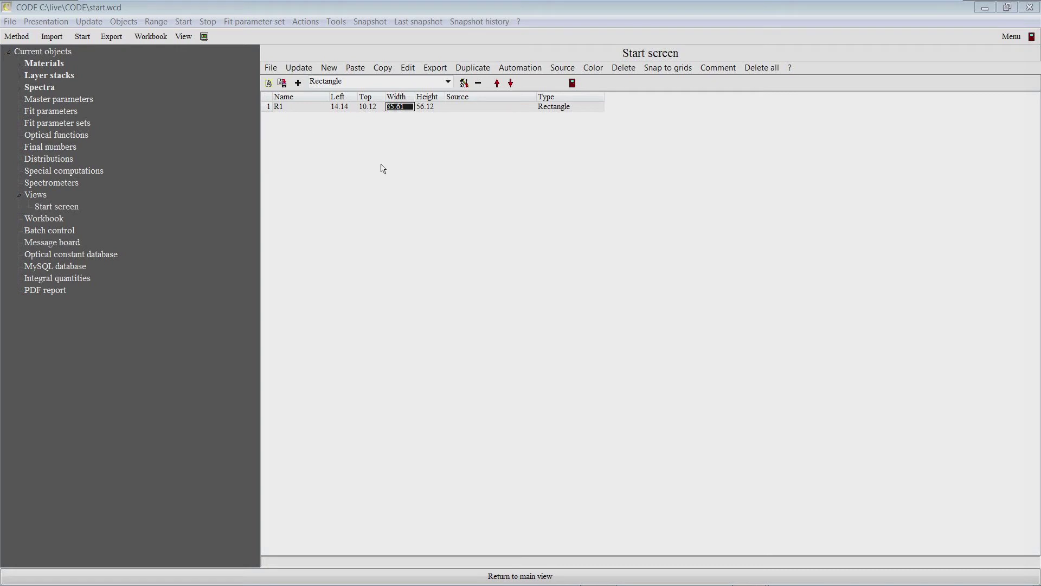
click(482, 71)
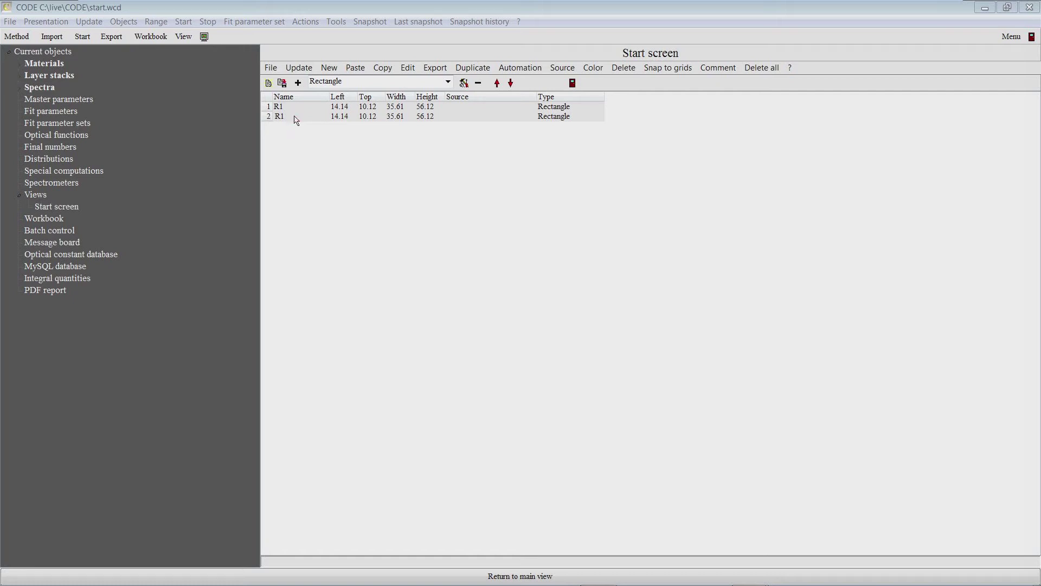
Rename the duplicated rectangle to R2 and return to the main view
key(BackSpace)
key(BackSpace)
key(BackSpace)
key(BackSpace)
text(R2)
key(Return)
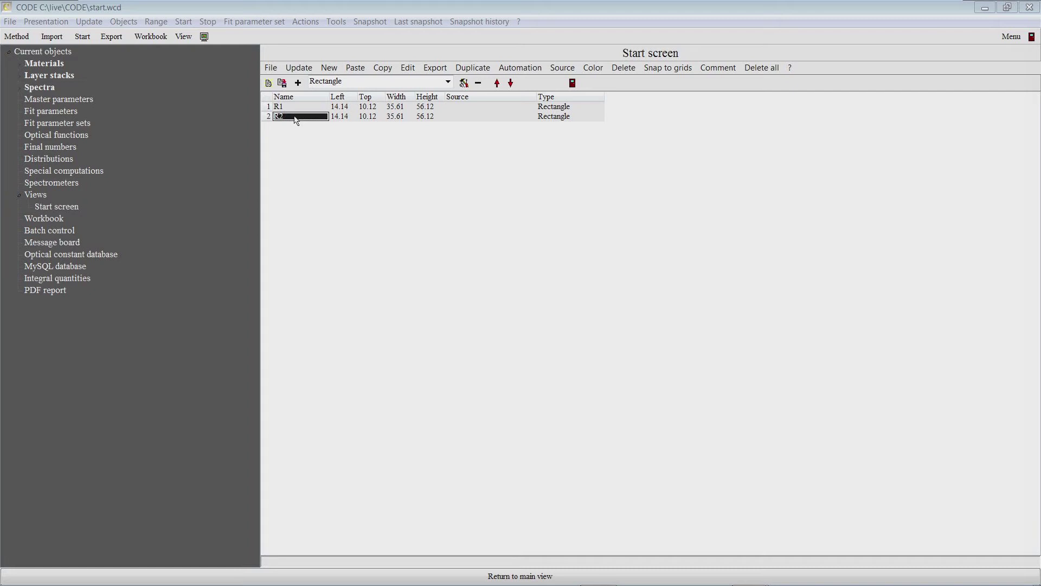
key(Return)
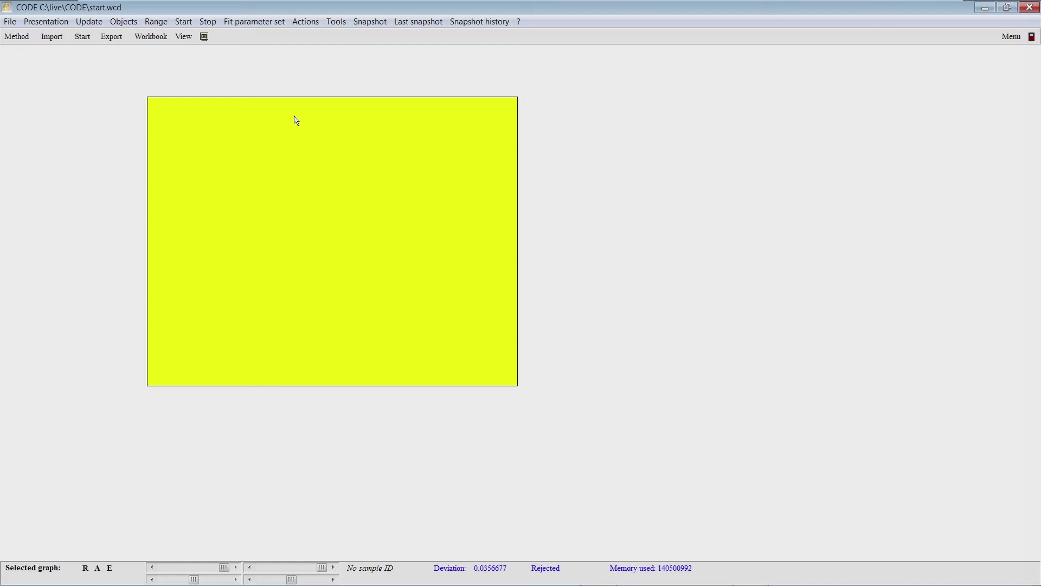
Move rectangle R2 to about left 30.5, top 23.7, partly overlapping R1, and change its fill to cyan
drag(294, 118, 464, 188)
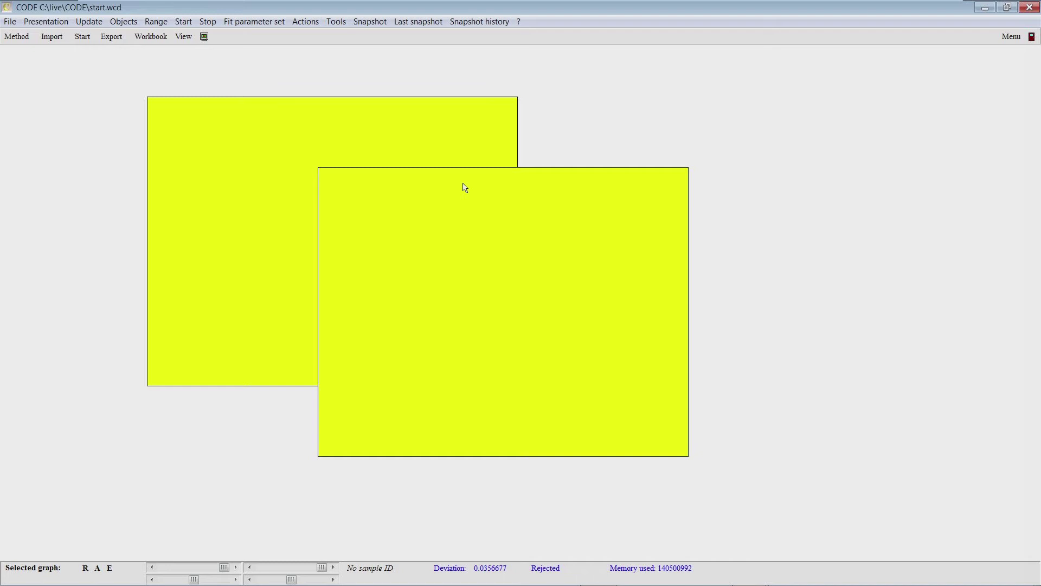
double_click(465, 187)
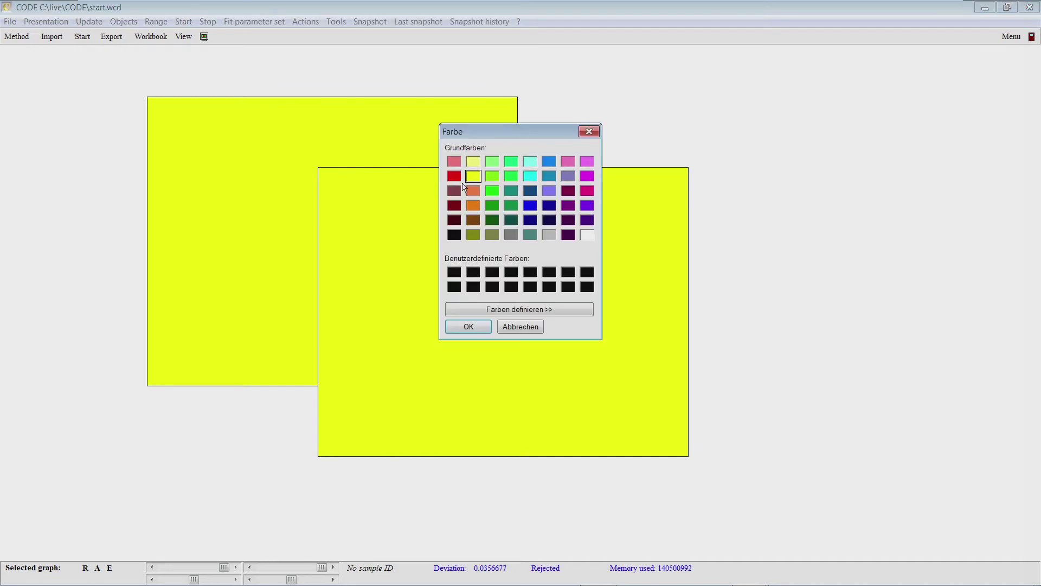
click(530, 176)
click(469, 327)
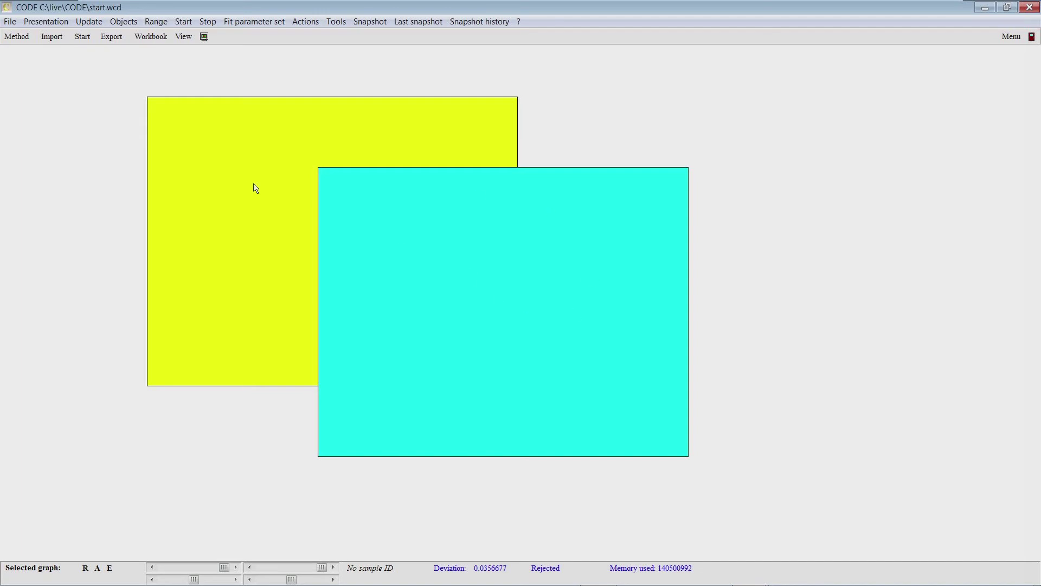
Move R2 above R1 in the element list to draw the yellow rectangle in front, and return to the main view
double_click(423, 242)
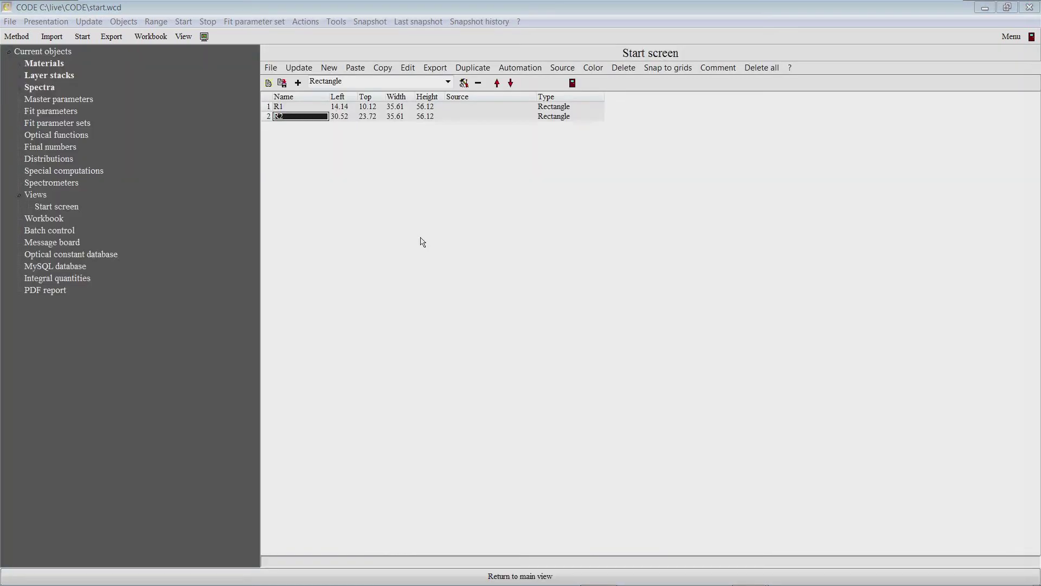
click(342, 107)
click(319, 108)
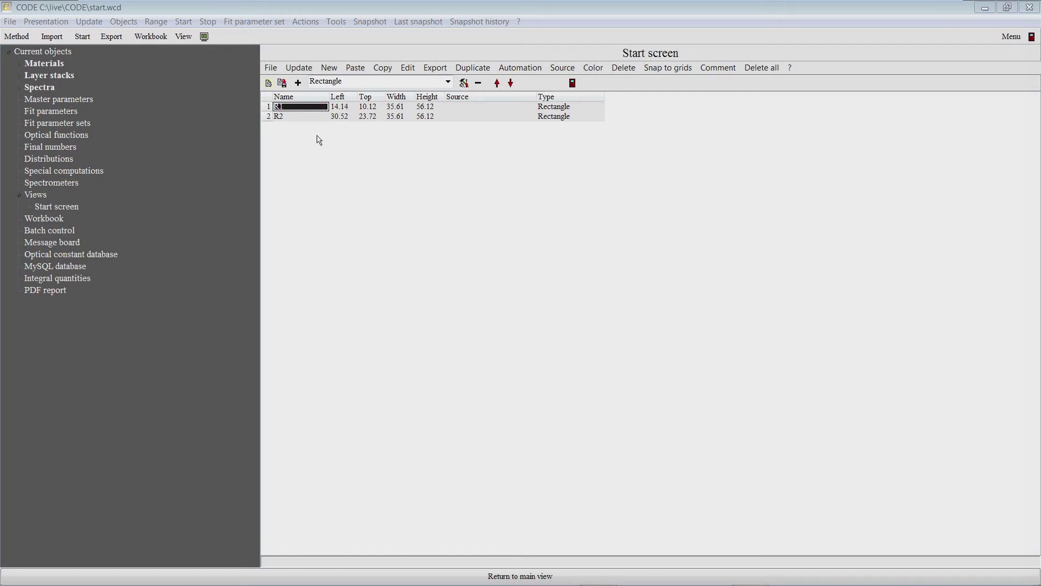
key(Down)
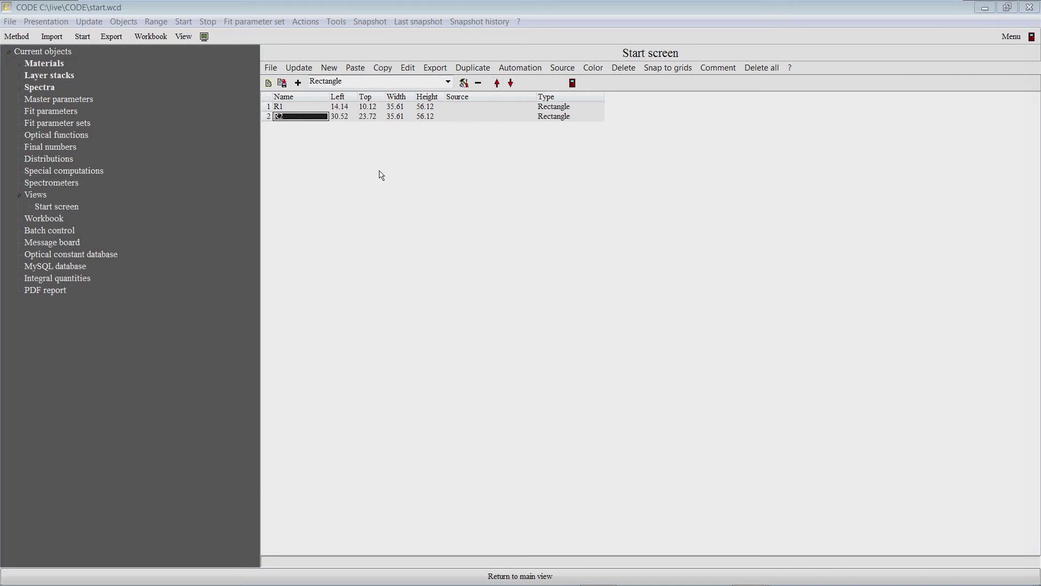
click(397, 119)
click(324, 116)
click(497, 83)
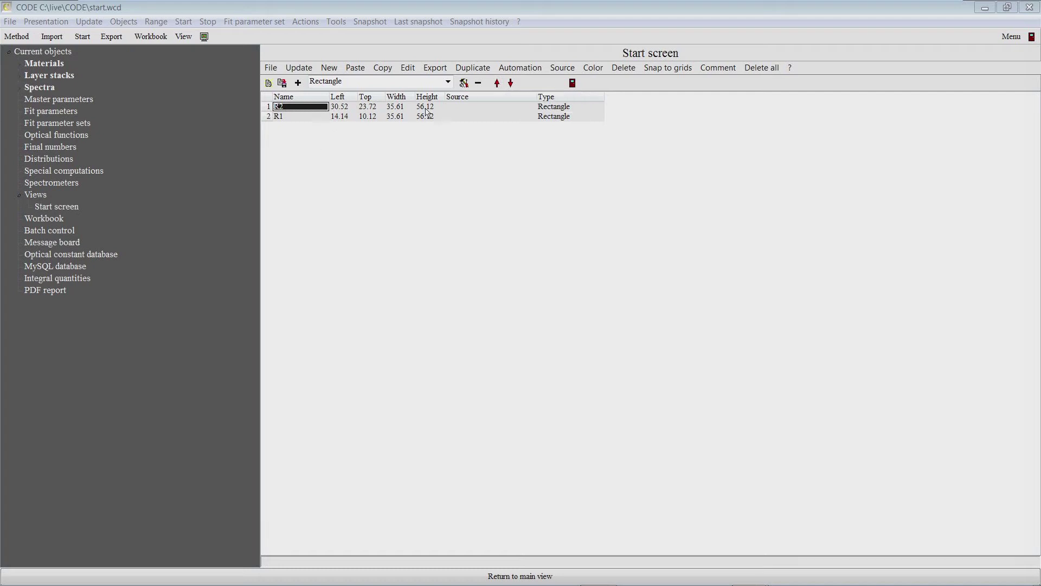
key(Escape)
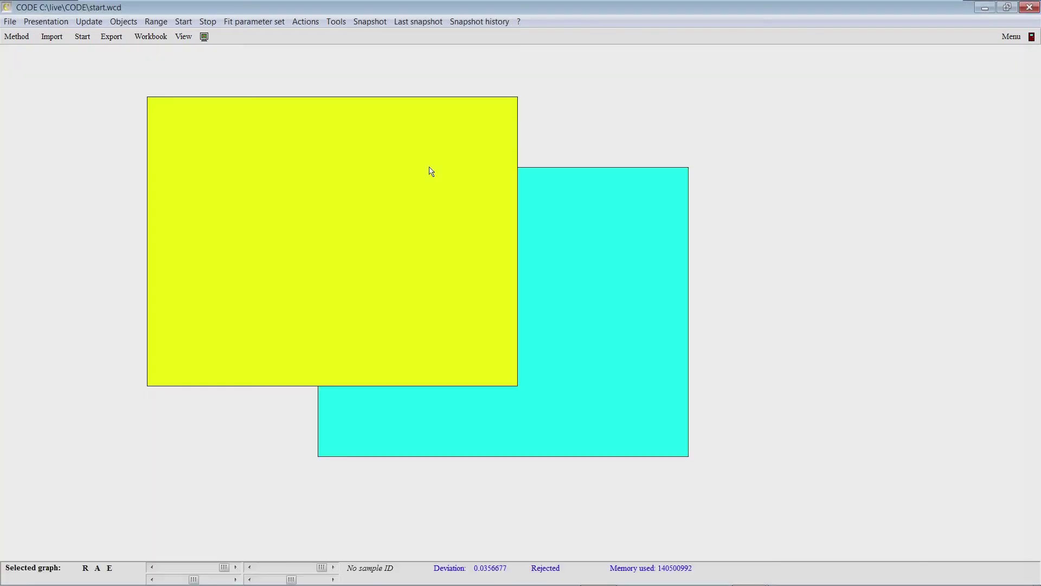
Delete all elements from the Start screen view's element list
double_click(331, 154)
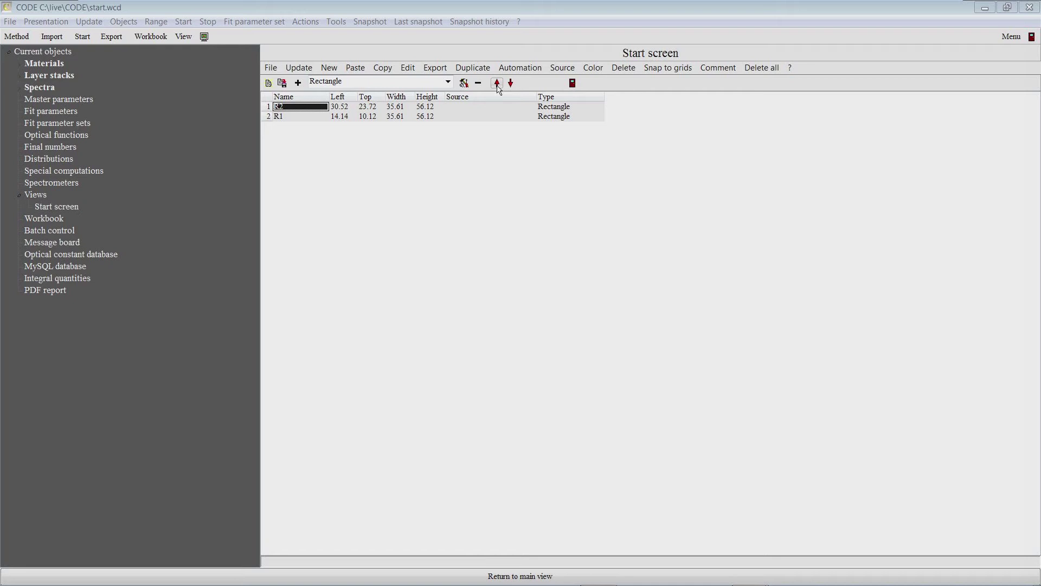
key(Escape)
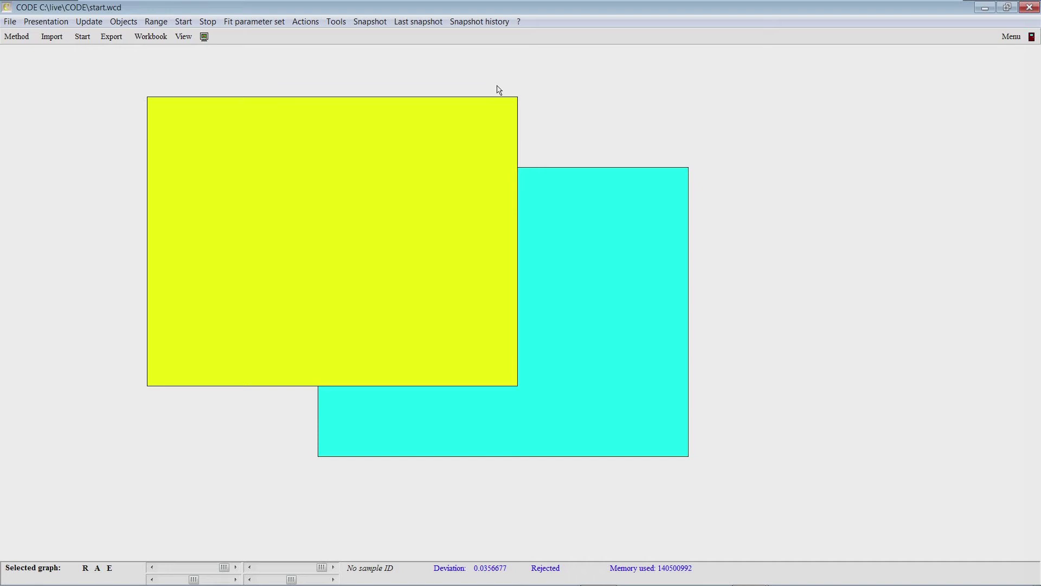
double_click(473, 509)
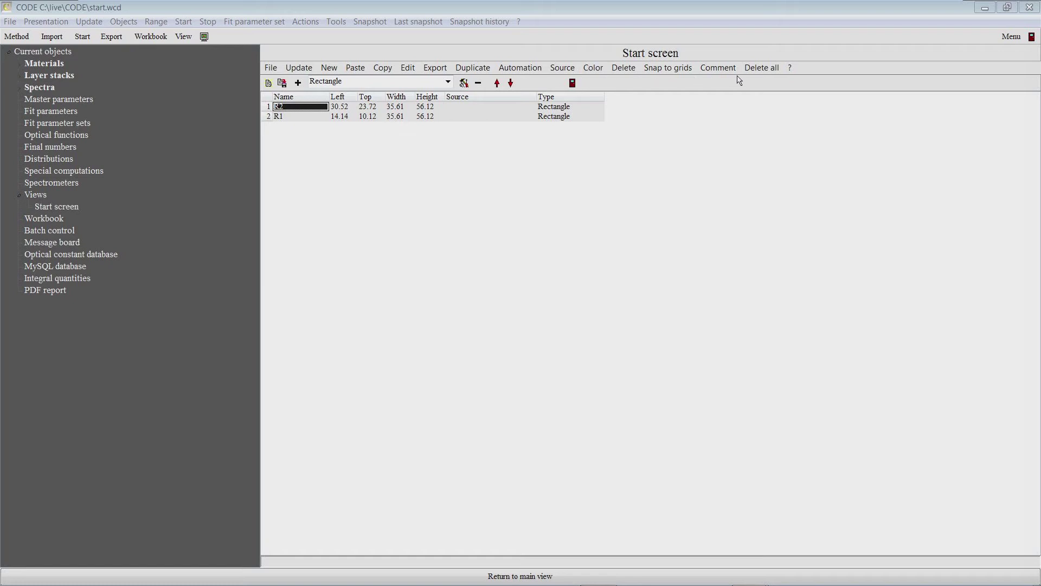
click(755, 70)
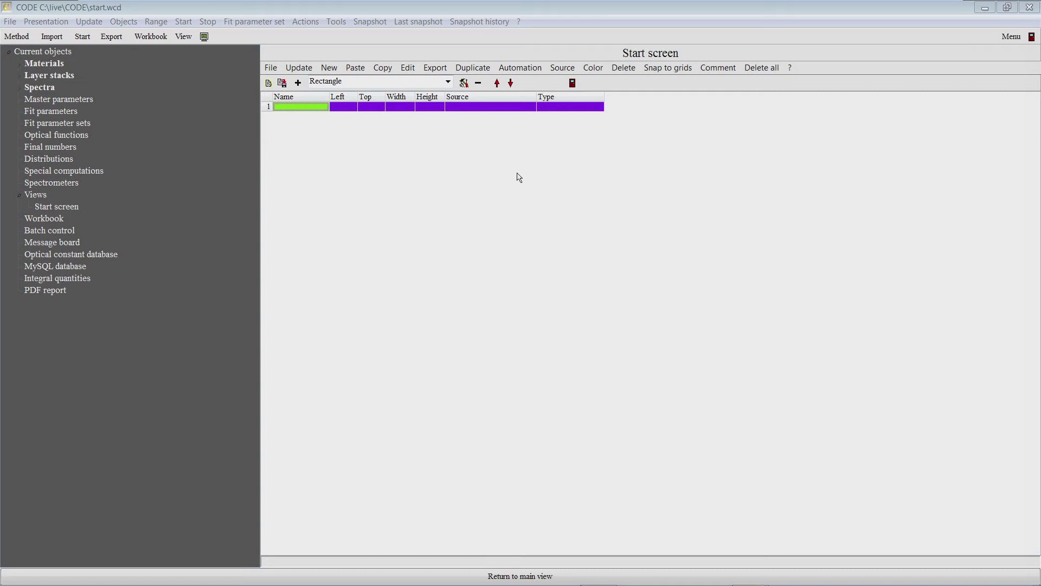
Add a vertical color gradient element to the Start screen view and return to the main view
click(448, 82)
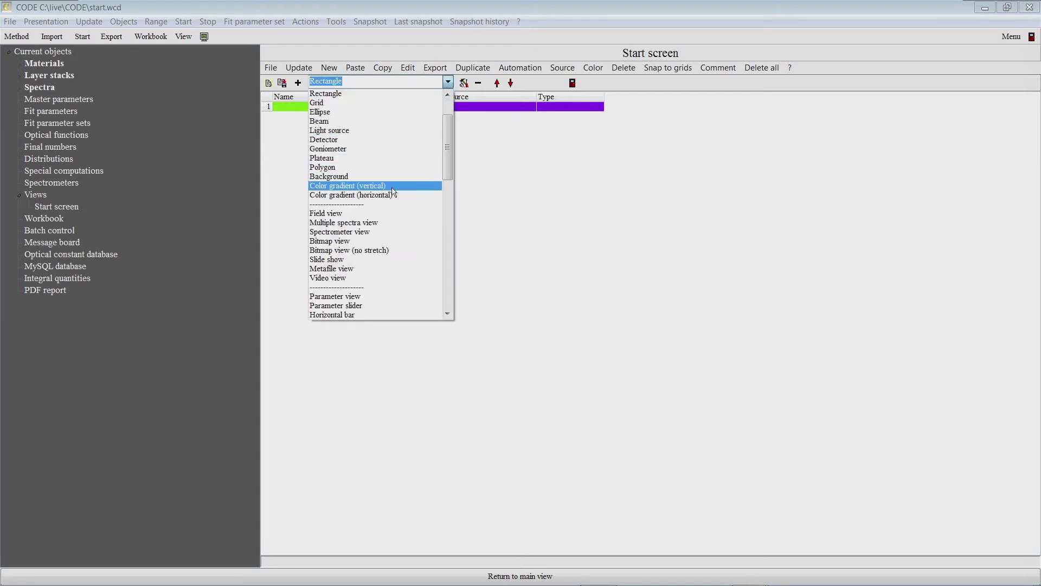
click(392, 187)
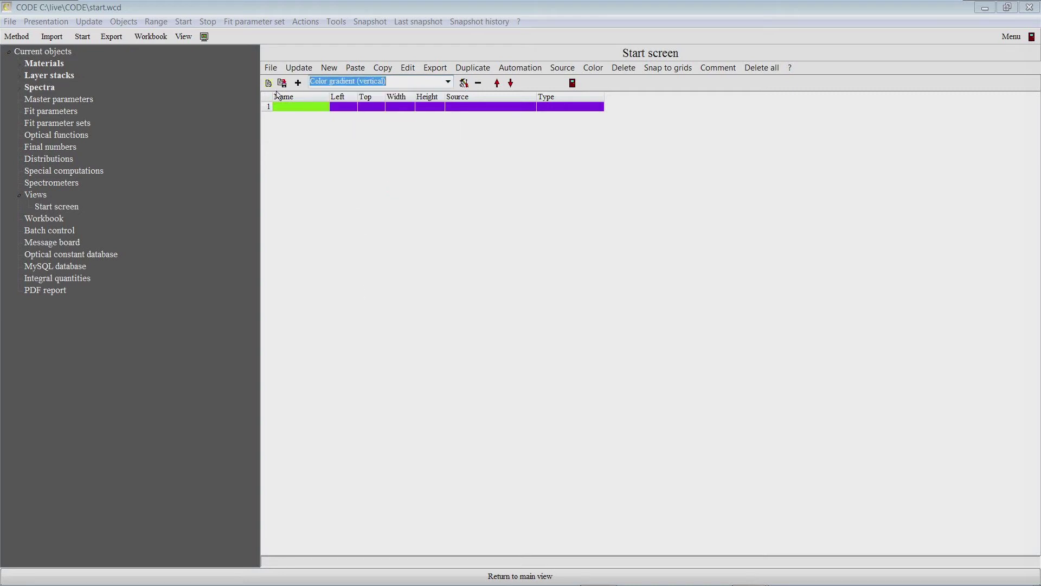
click(298, 82)
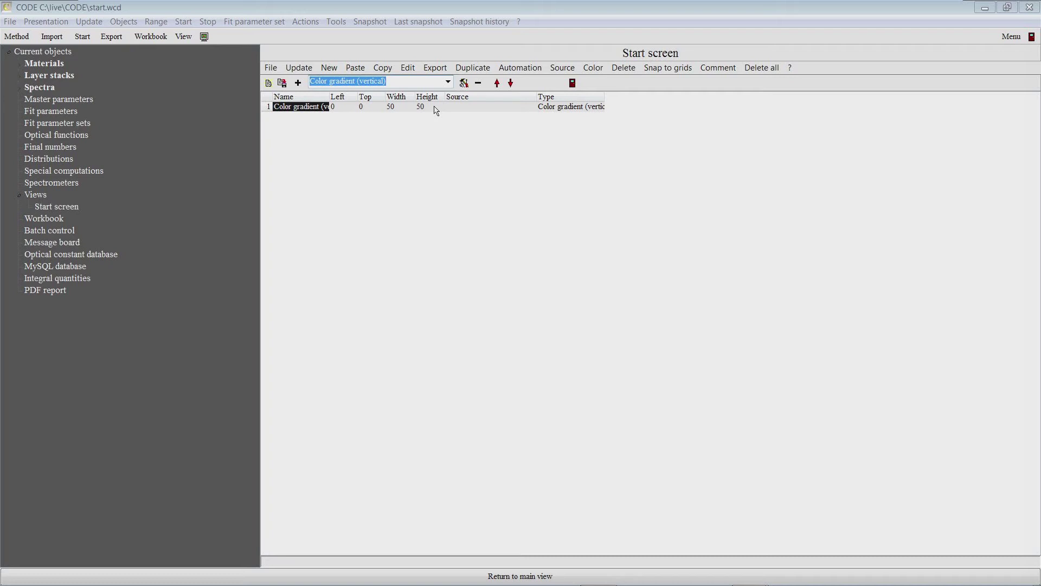
key(Escape)
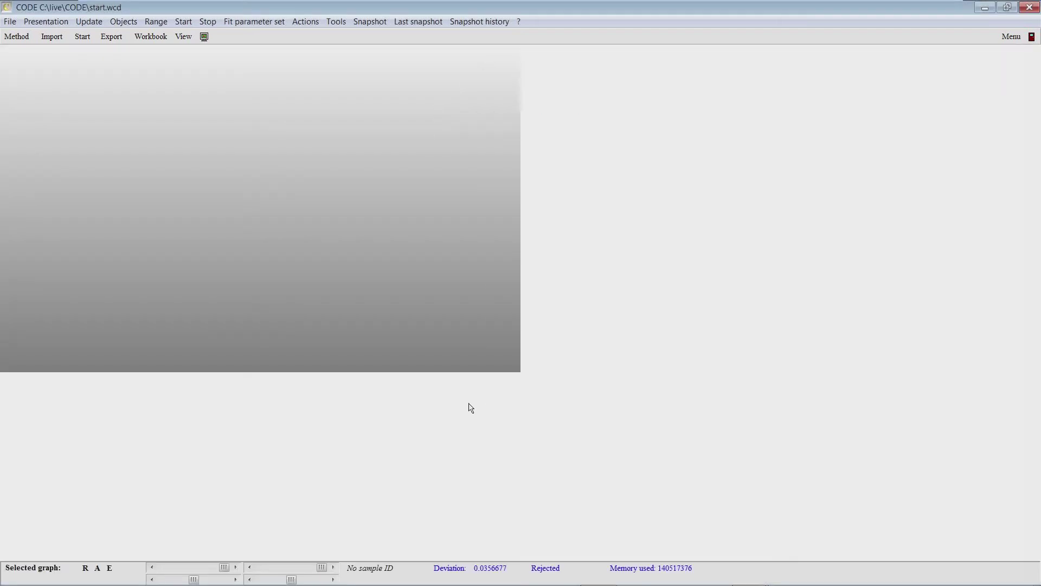
Set the color gradient's width and height to 100 so it fills the view, and return to the main view
double_click(436, 301)
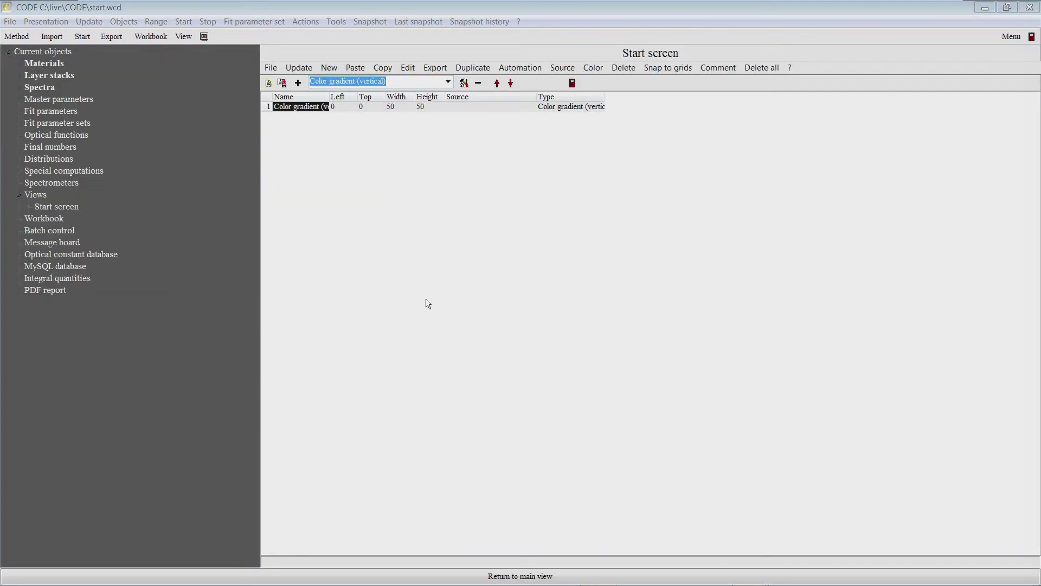
click(396, 108)
text(100)
key(Return)
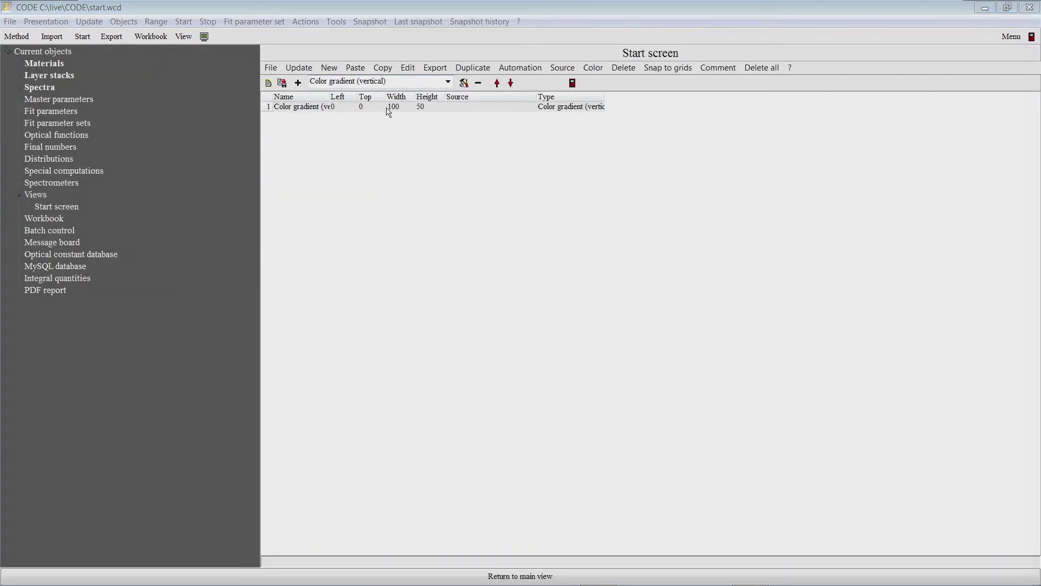
key(Tab)
text(100)
key(Return)
key(Escape)
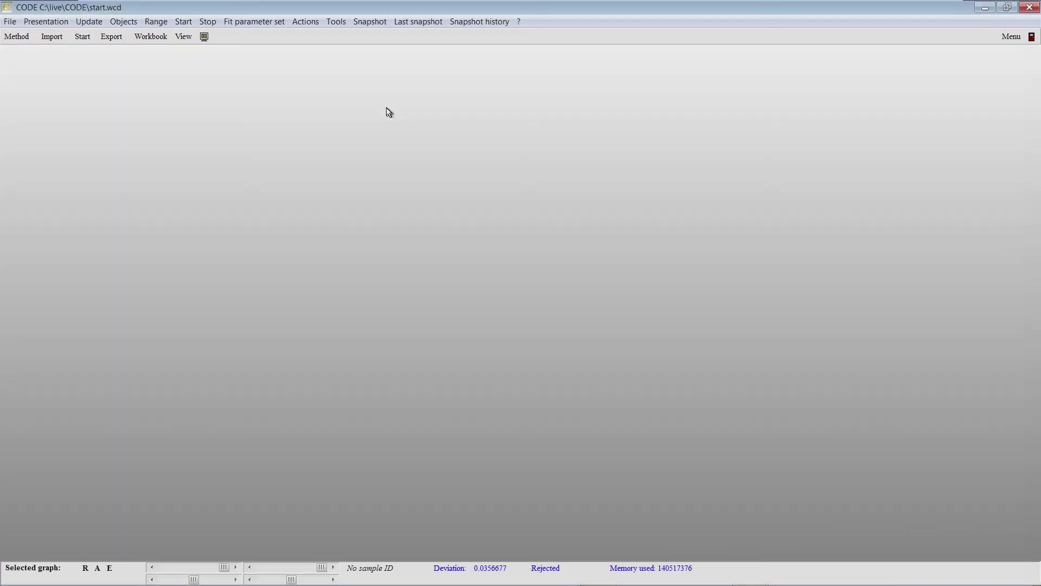
Duplicate the vertical color gradient and set the copy's width to 10 and left position to 45
double_click(389, 112)
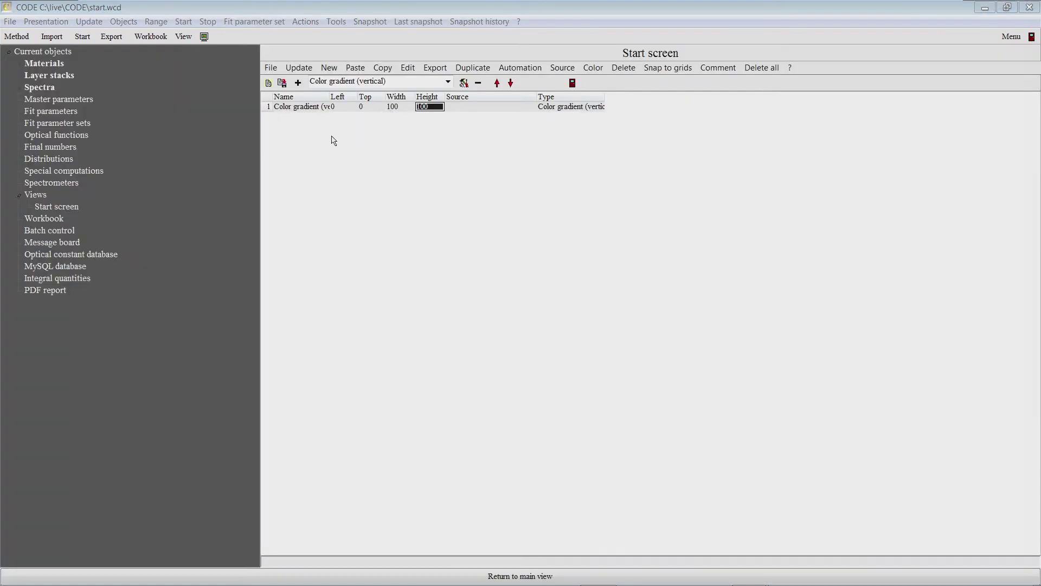
click(306, 109)
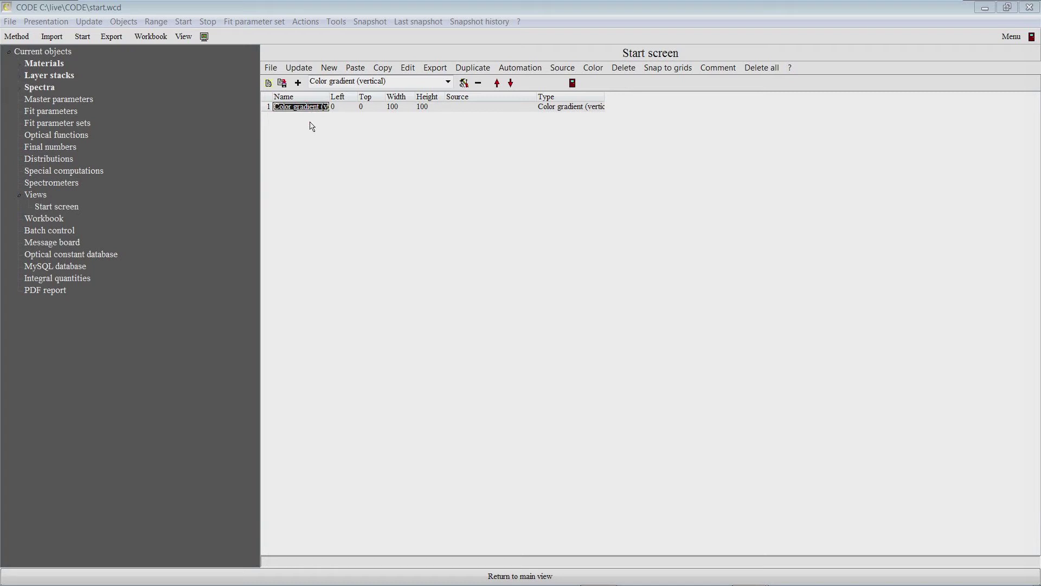
click(490, 71)
click(392, 119)
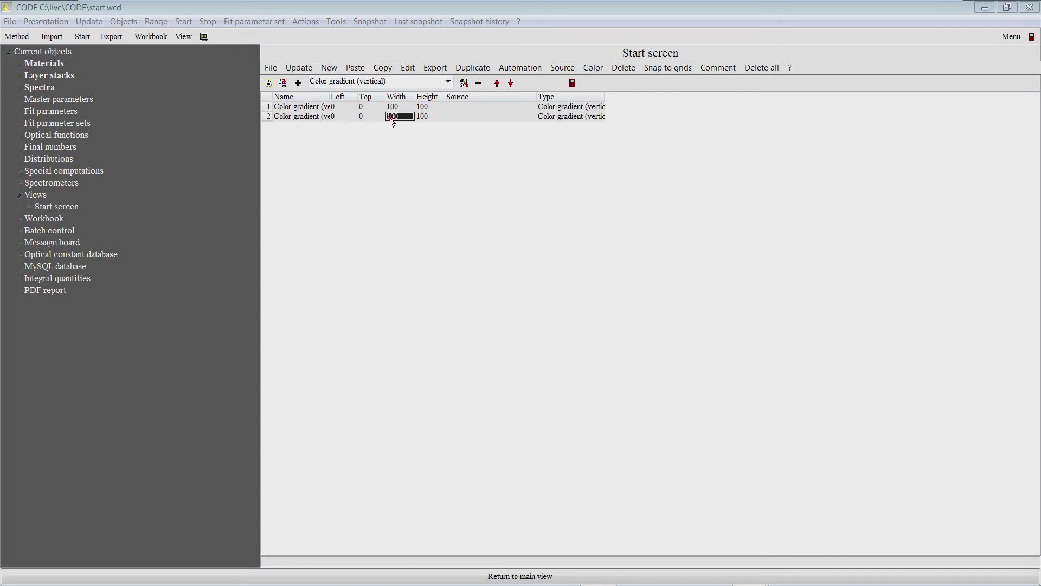
text(10)
click(343, 117)
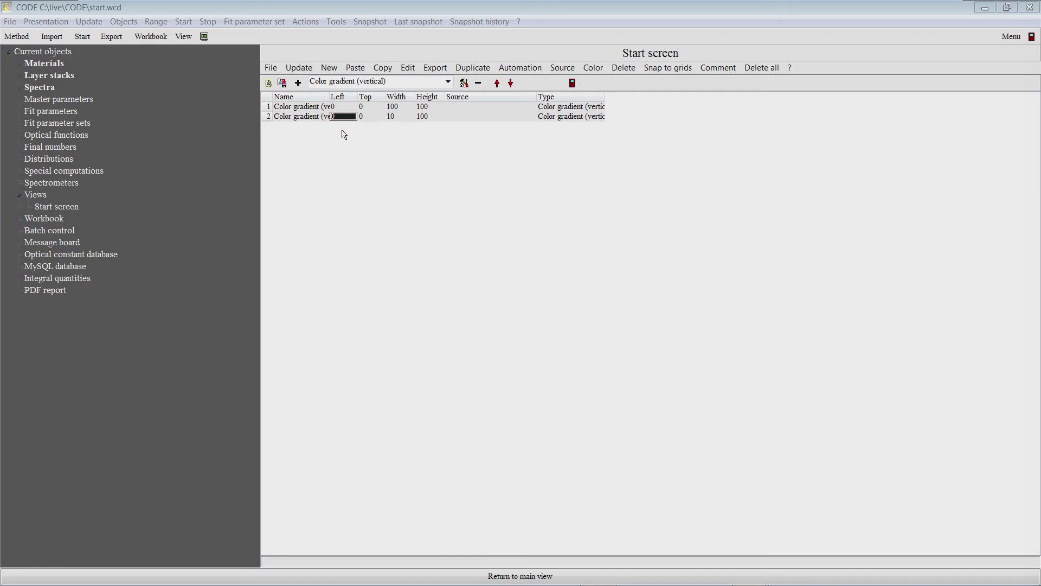
text(45)
key(Return)
key(Return)
Reverse the duplicate gradient's colors to run from grey at its top to white at its bottom, and return to the main view
double_click(371, 117)
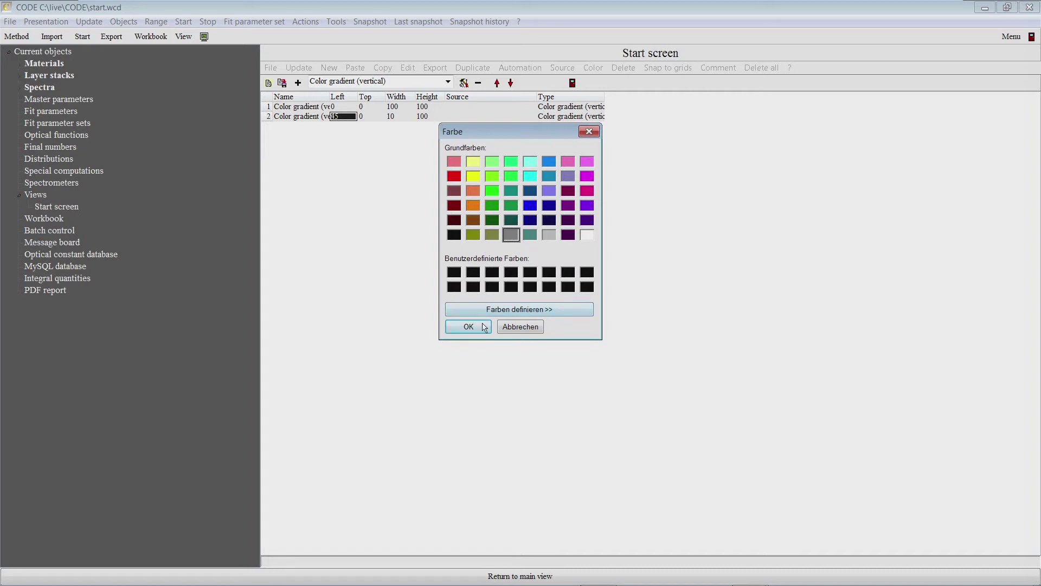
key(Right)
key(Right)
key(Right)
key(Right)
click(478, 328)
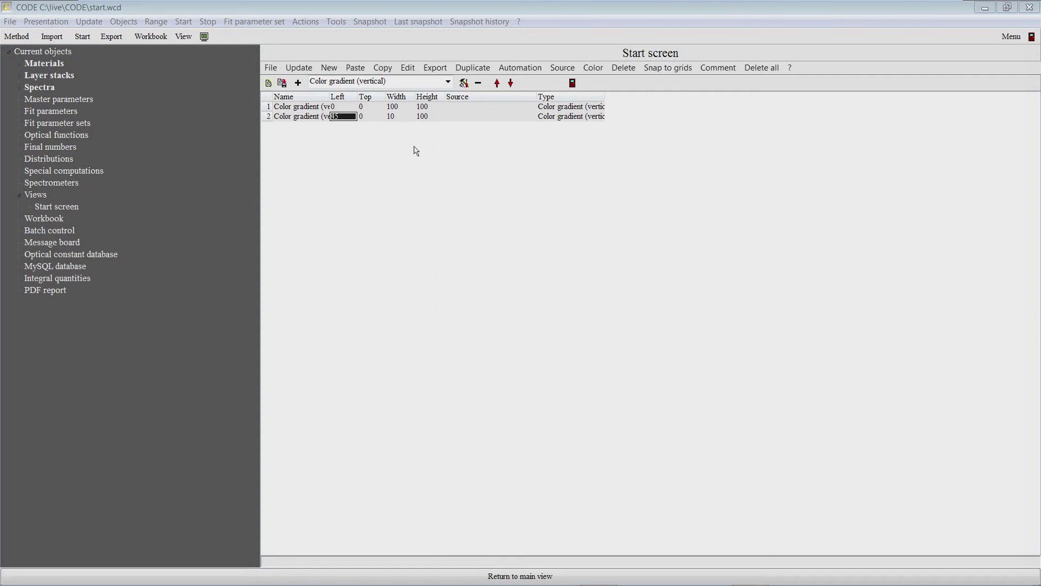
key(Escape)
click(402, 116)
click(401, 116)
click(587, 234)
click(509, 233)
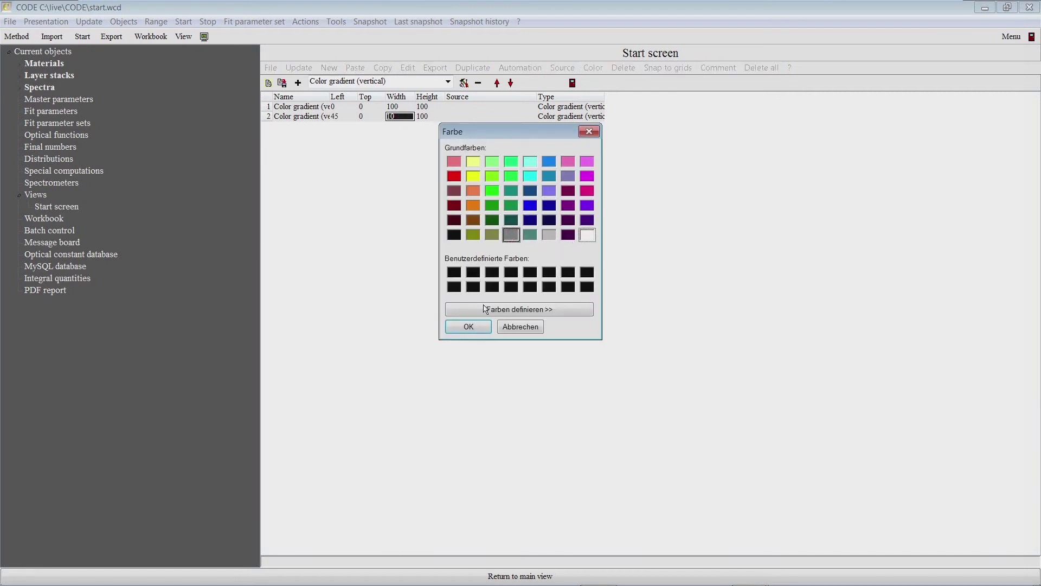
key(Return)
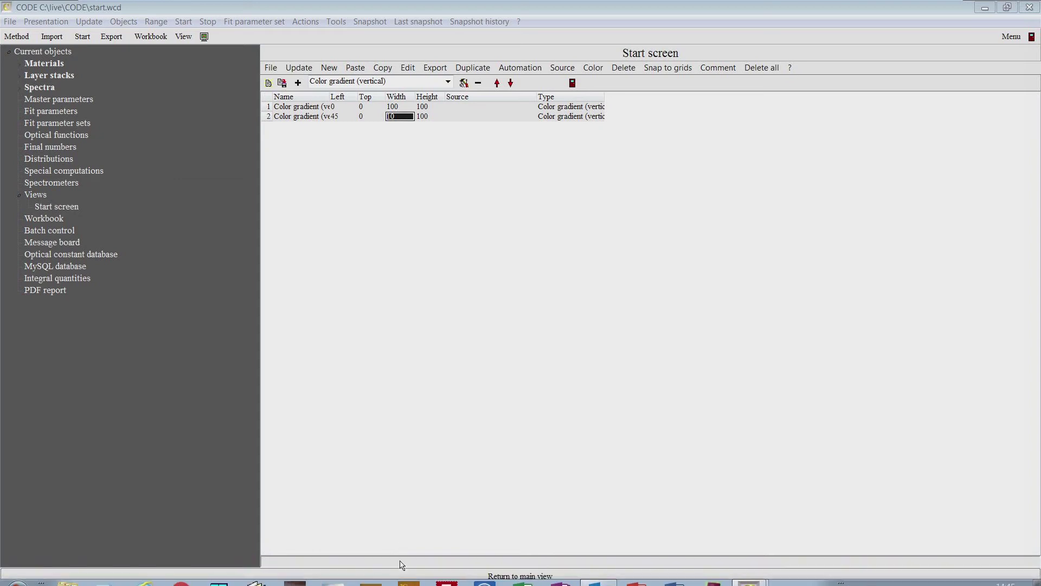
click(403, 571)
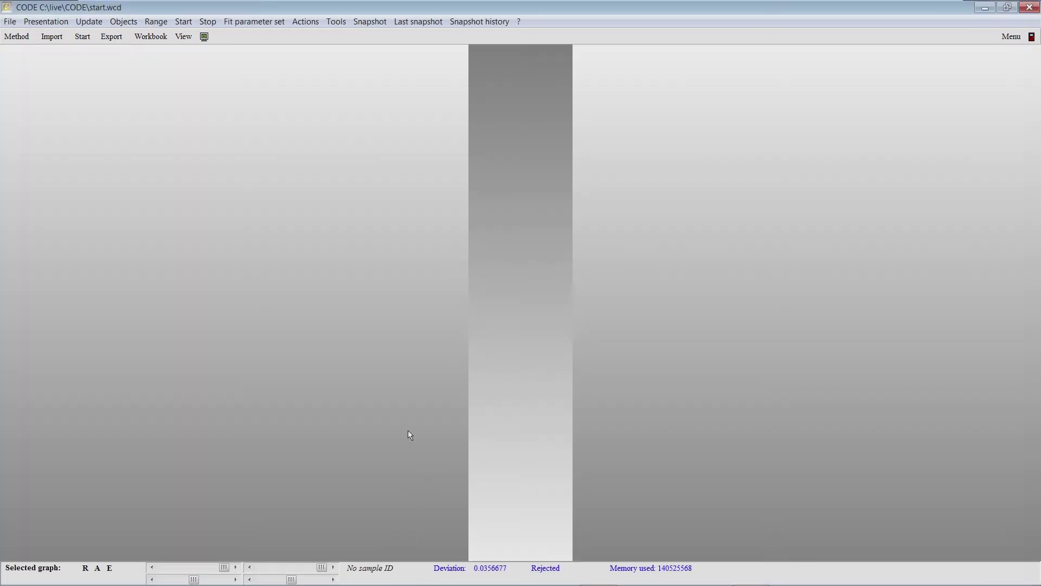
Shift and widen the narrow gradient strip to about left 40.1, width 14.1, and open the view's element list
click(484, 359)
click(302, 279)
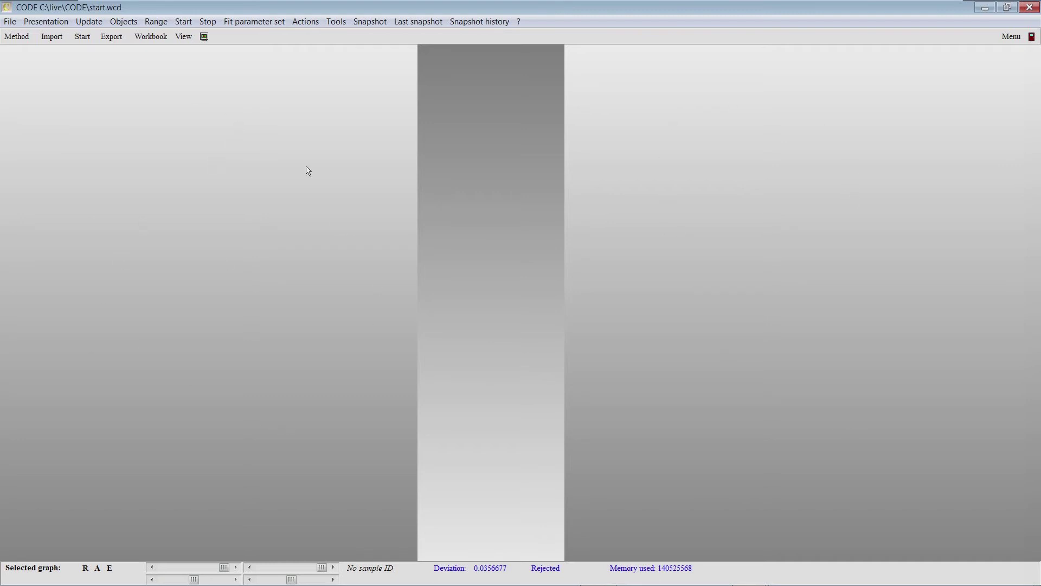
double_click(460, 311)
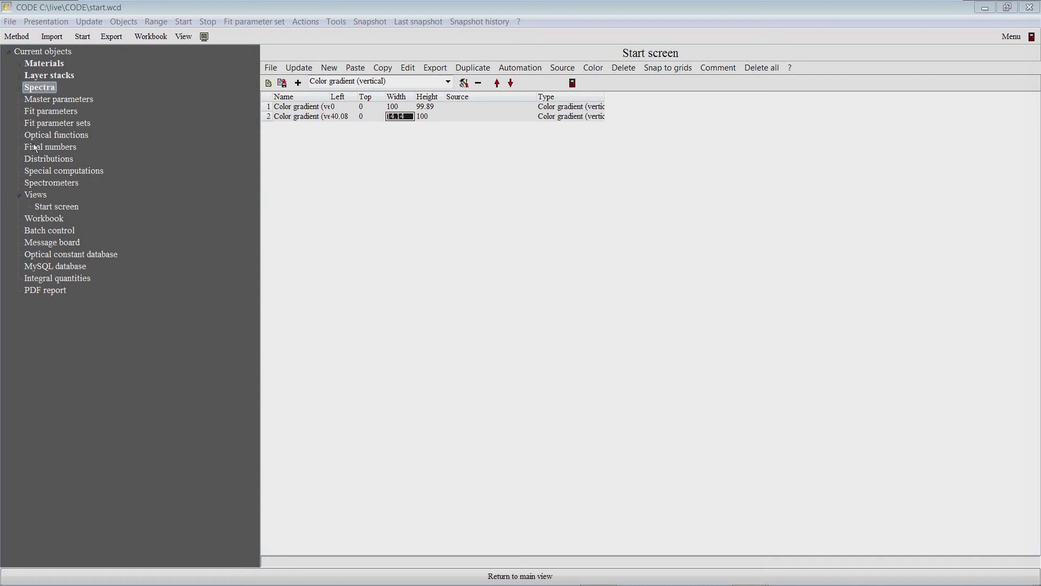
Open the optical constant database and inspect entries such as (Al(0,7)Ga(0,3))0,5 In(0,5)P and Ag [micron]
click(63, 258)
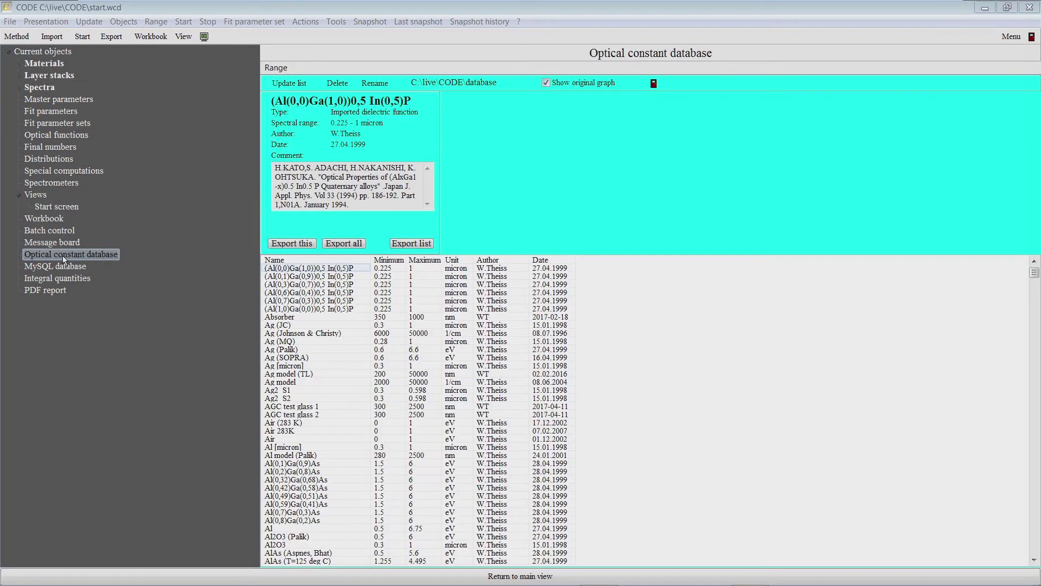
click(410, 300)
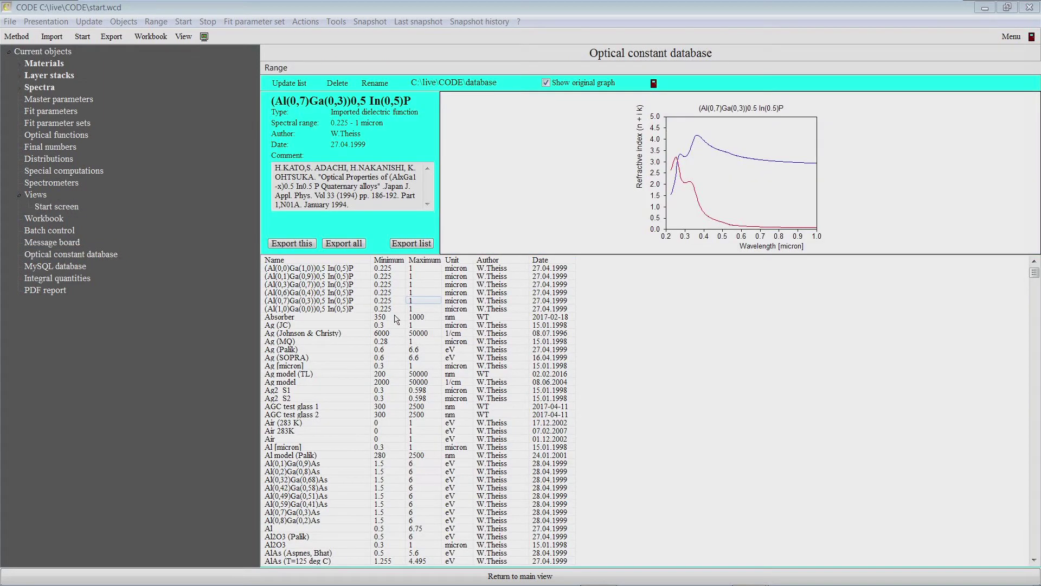
scroll(396, 319, down, 4)
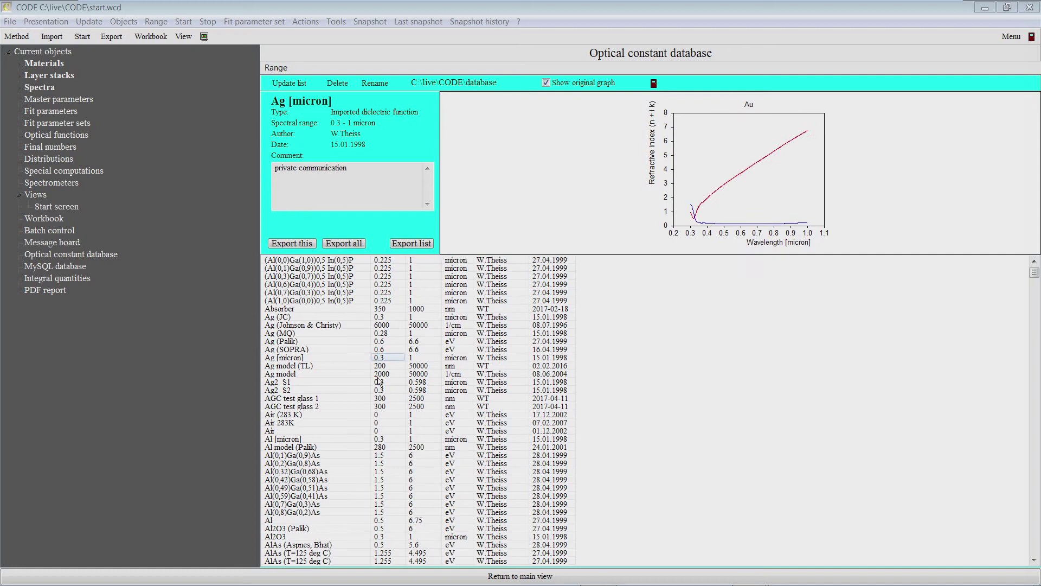
scroll(379, 381, down, 12)
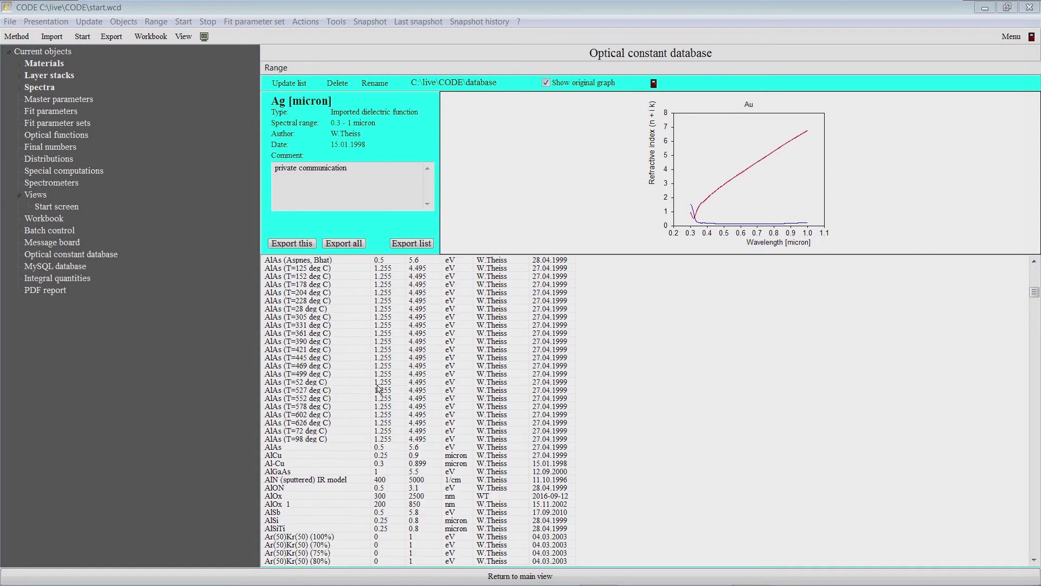
scroll(378, 388, down, 5)
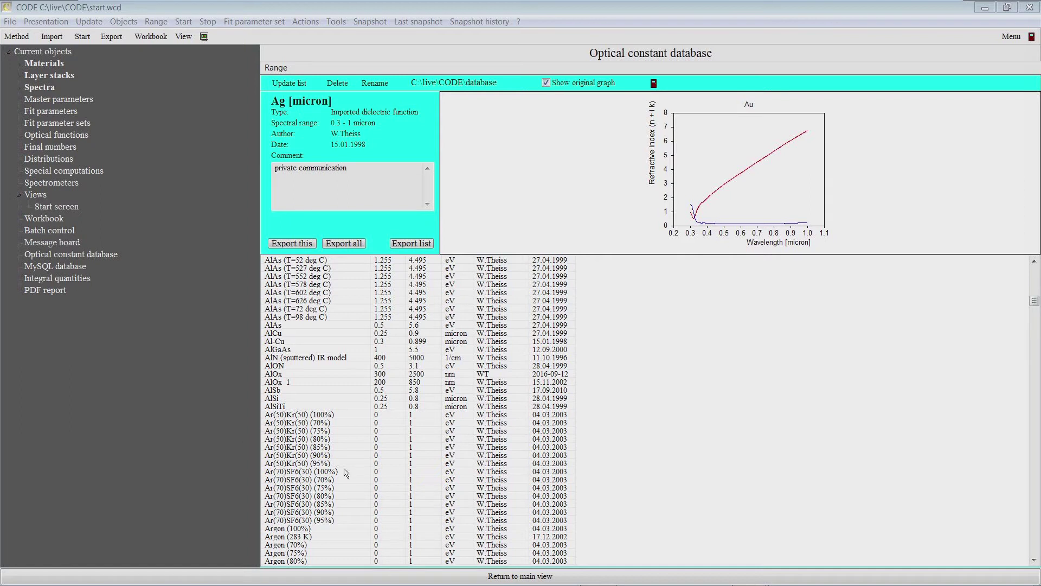
Jump to the database materials beginning with G and browse from GaAs (100) down to Grey
key(g)
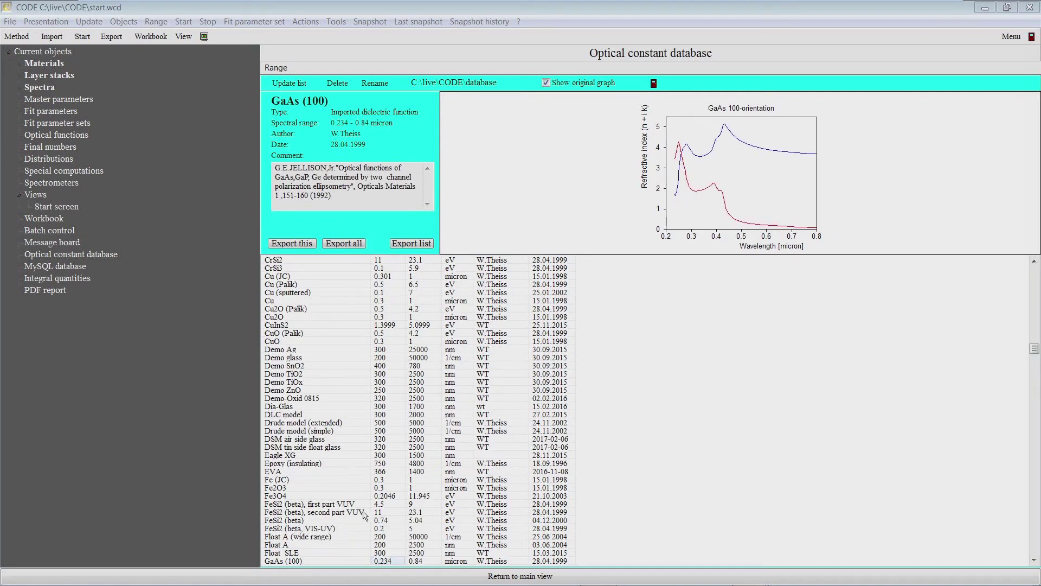
click(340, 561)
key(Down)
key(Down)
key(Down)
key(Down)
key(Down)
key(Down)
key(Down)
key(Down)
key(Down)
key(Down)
key(Down)
key(Down)
key(Down)
key(Down)
key(Down)
key(Down)
key(Down)
key(Down)
key(Down)
key(Down)
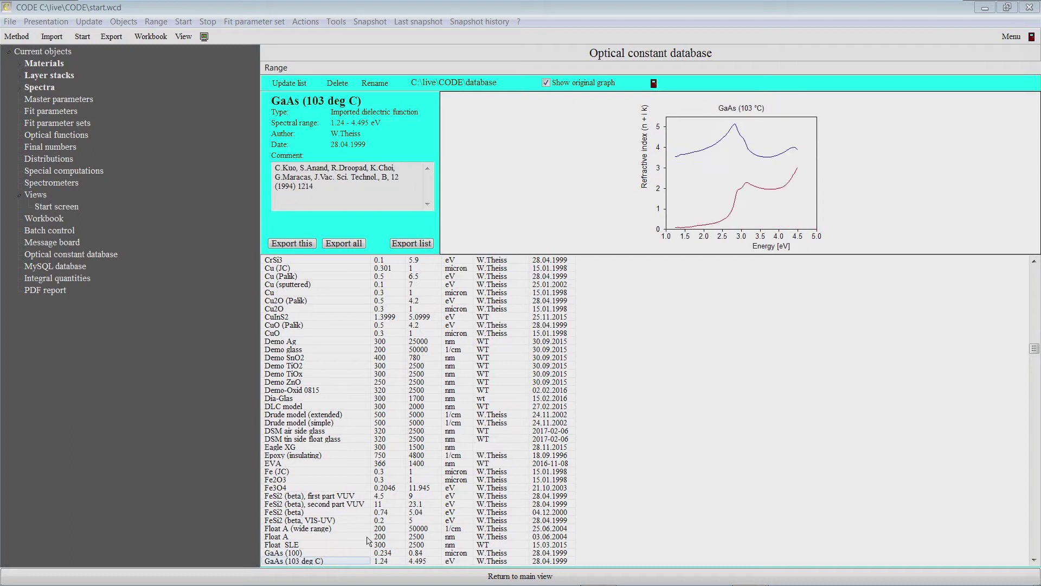
key(Down)
key(Down)
key(Down)
key(Down)
key(Down)
key(Down)
key(Down)
key(Down)
key(Down)
key(Down)
key(Down)
key(Down)
key(Down)
key(Down)
key(Down)
key(Down)
key(Down)
key(Down)
key(Down)
key(Down)
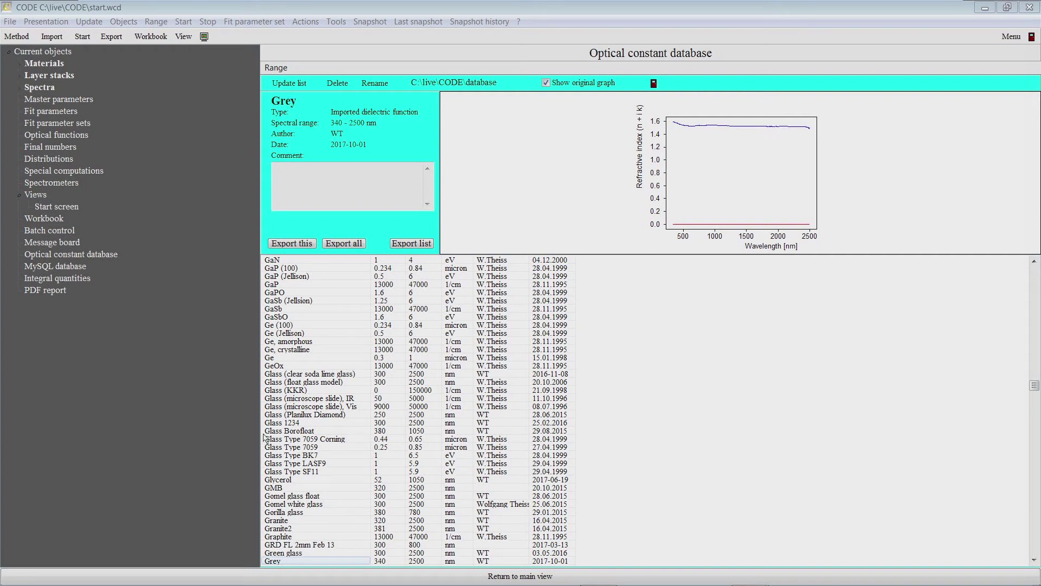
Add Glass (float glass model) from the optical constant database to the Materials list and open that list
click(302, 382)
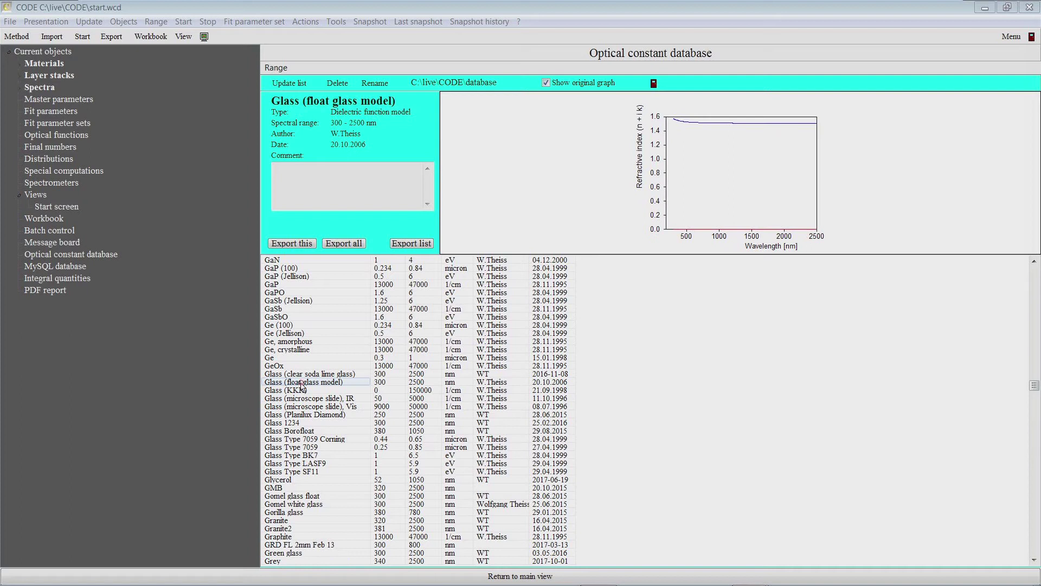
click(419, 389)
click(340, 383)
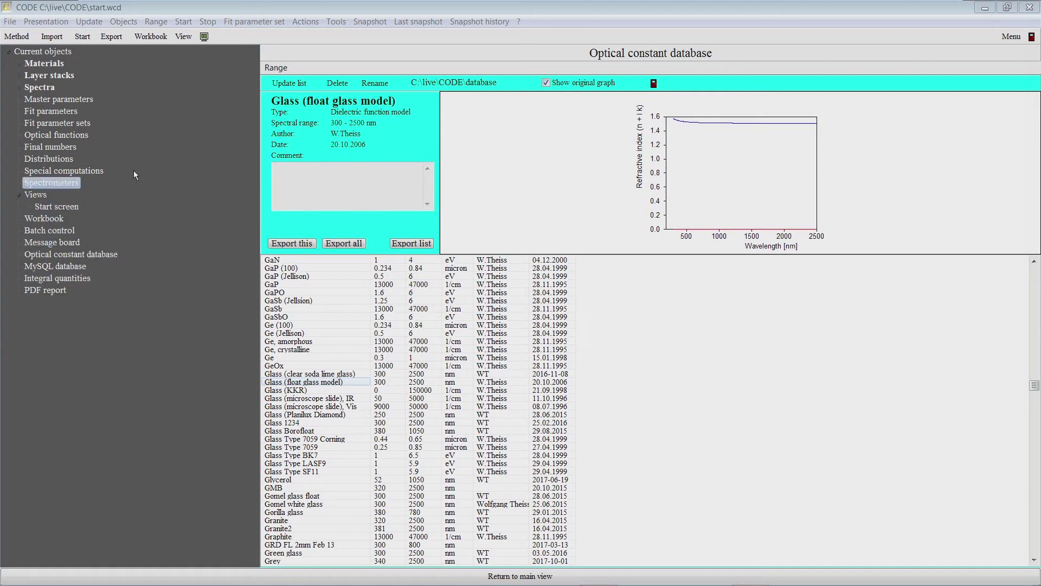
click(55, 66)
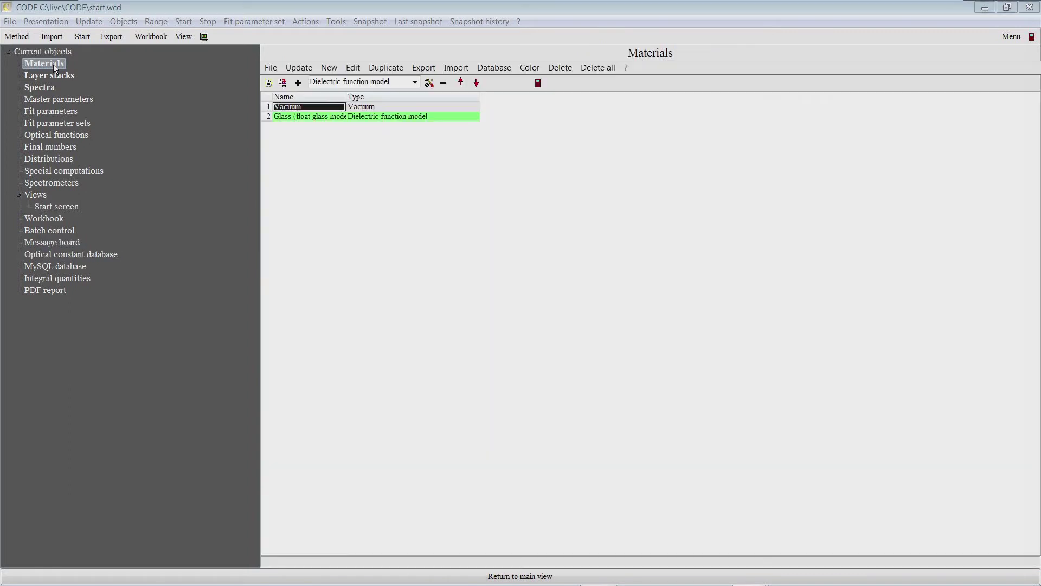
Widen the Name column of the materials list to fit the full glass name, and expand Materials in the object tree
click(369, 109)
click(337, 108)
key(Down)
drag(348, 98, 400, 102)
click(421, 118)
click(345, 117)
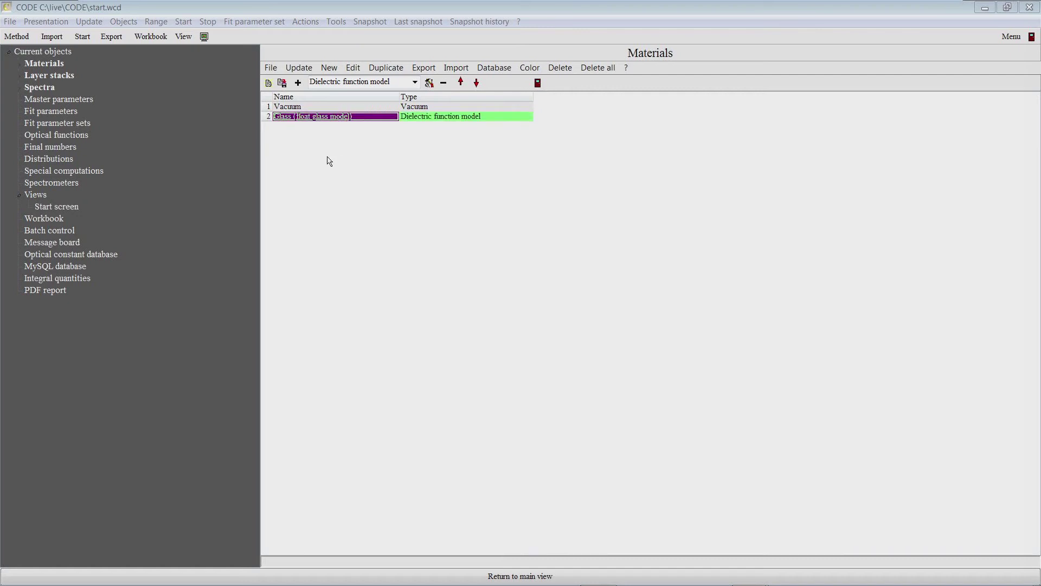
click(20, 64)
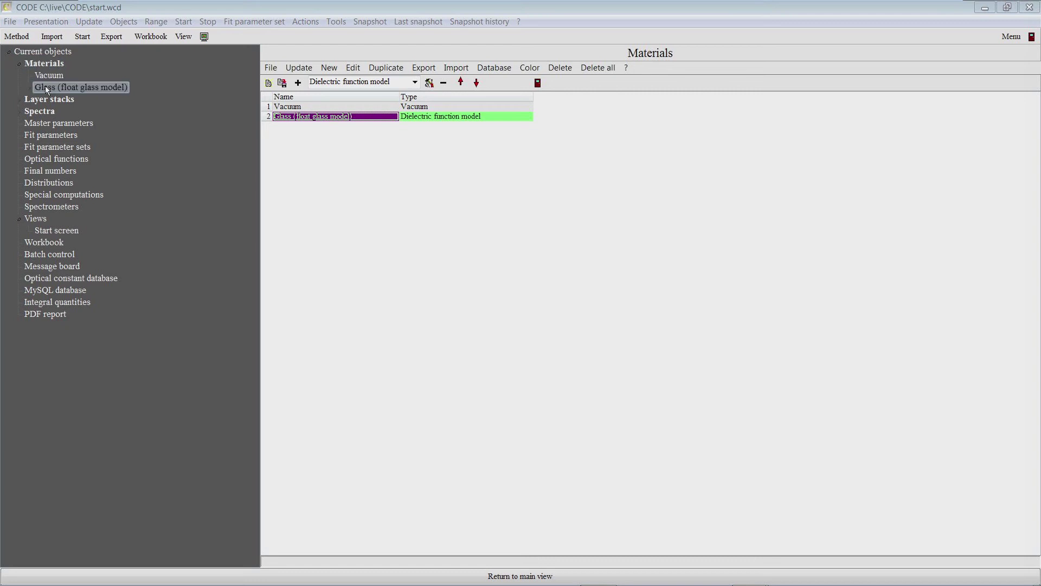
View the float glass model's dielectric function and absorption coefficient, and return the plot to refractive index
click(44, 87)
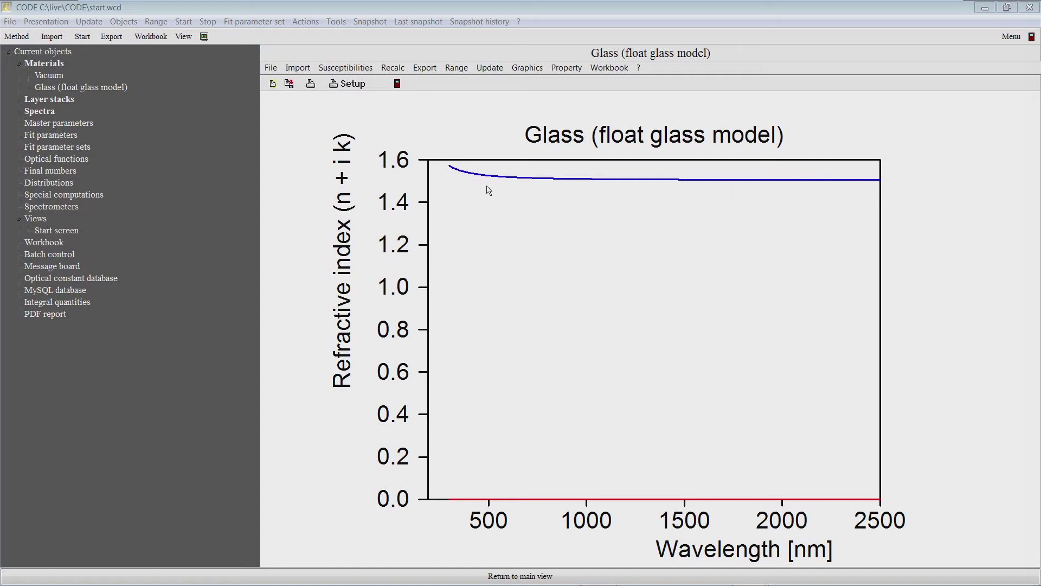
click(576, 74)
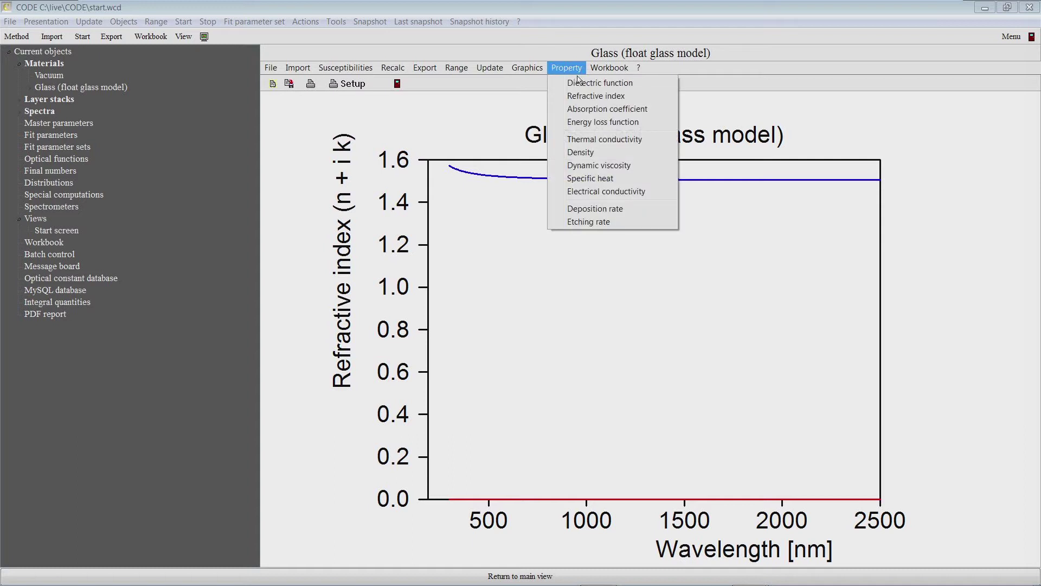
click(583, 84)
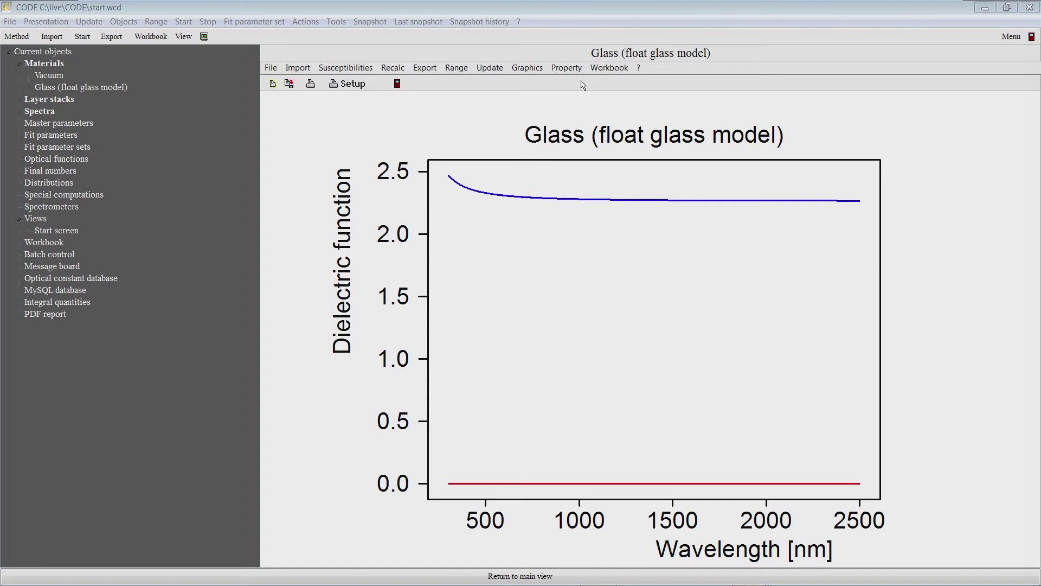
click(575, 69)
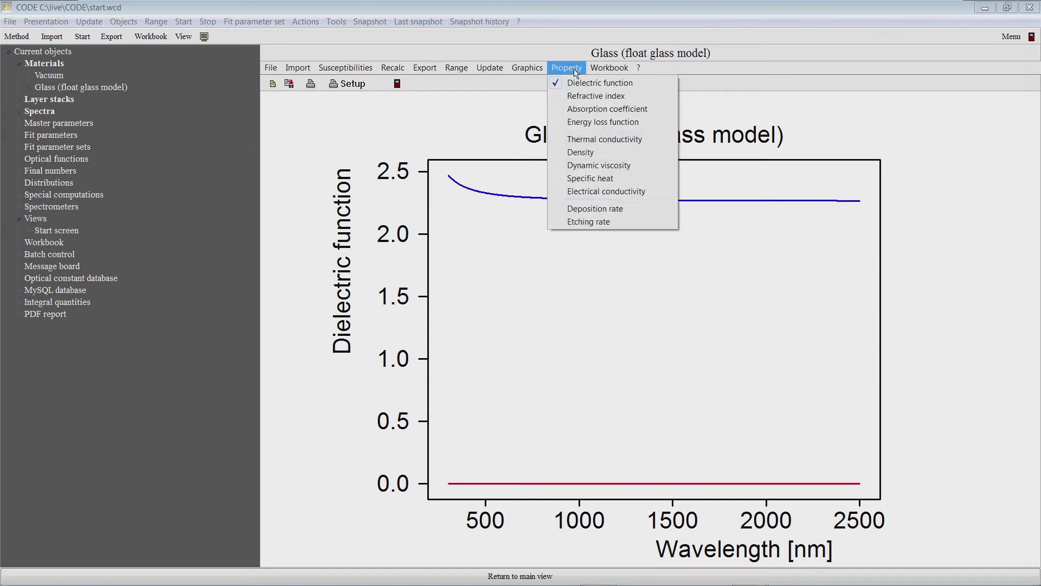
click(580, 111)
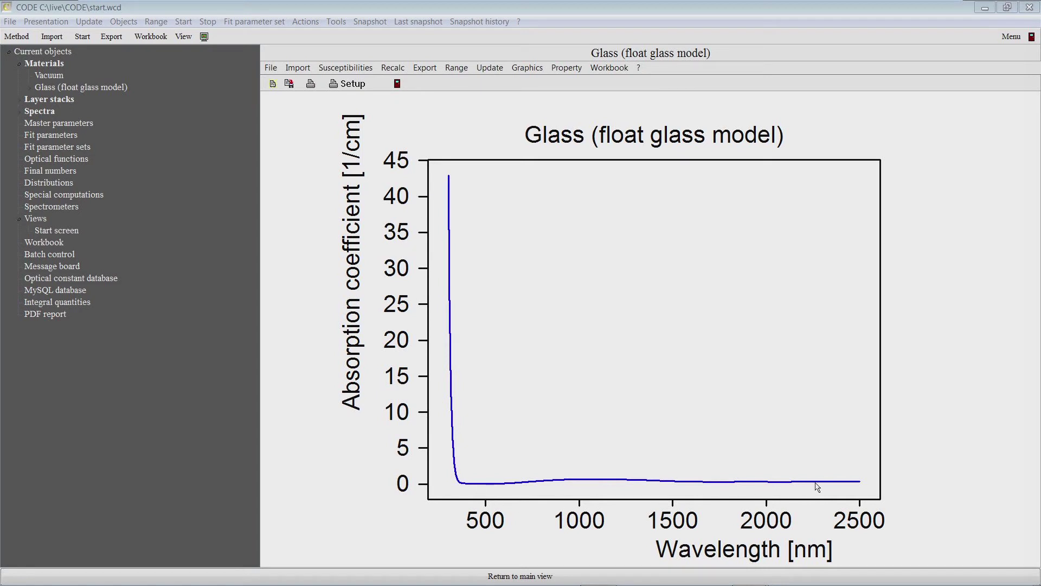
click(564, 69)
click(574, 97)
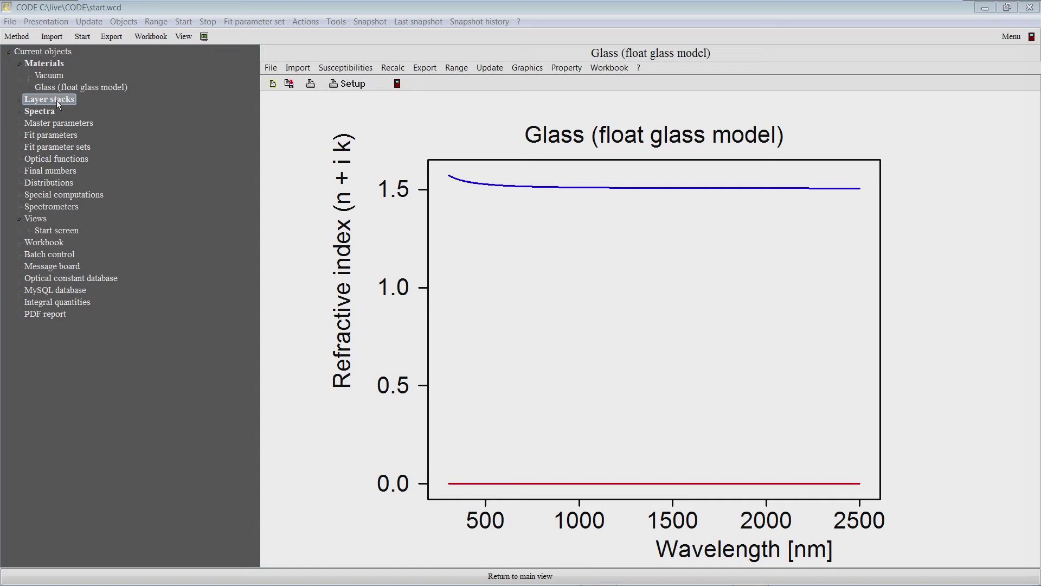
Expand the layer stacks in the object tree and insert a thick layer between the layer stack's two vacuum halfspaces
click(18, 100)
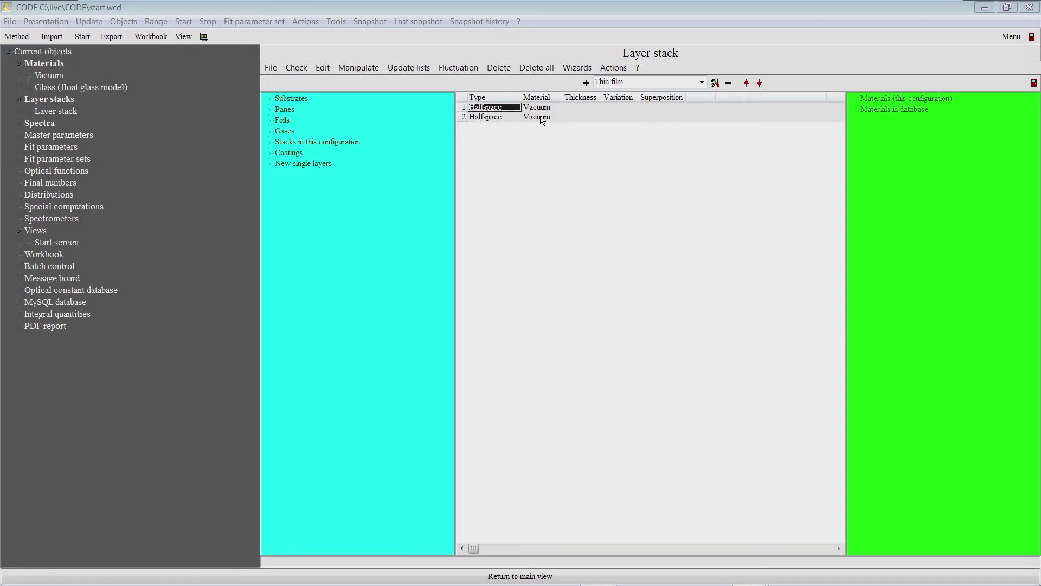
click(507, 121)
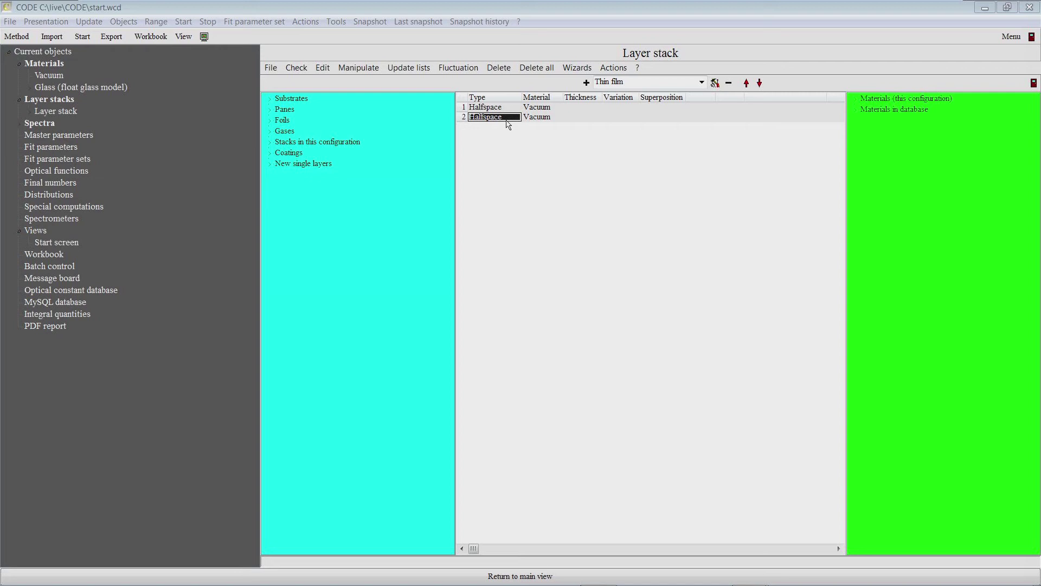
click(702, 83)
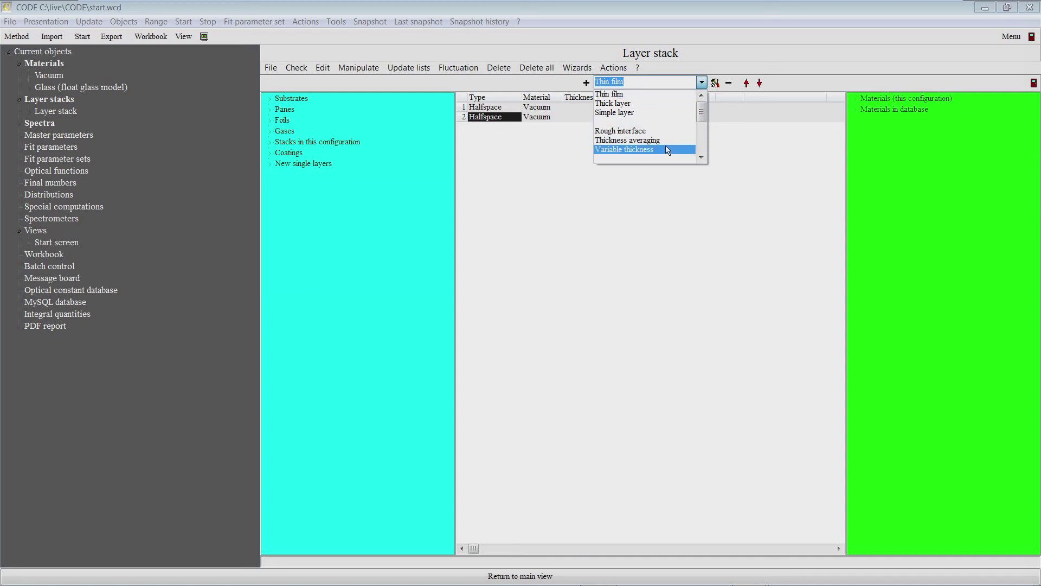
click(635, 103)
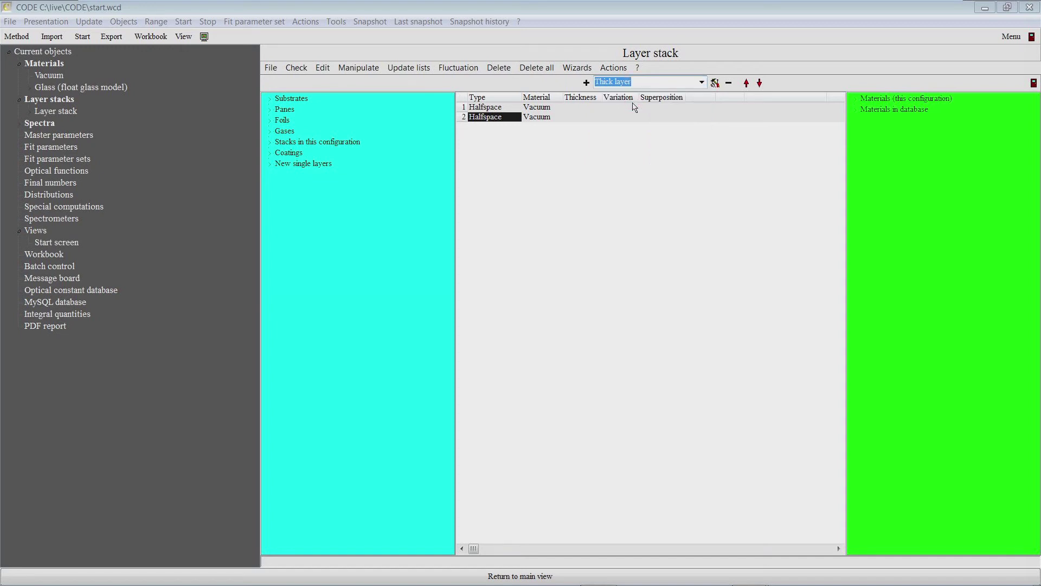
click(586, 84)
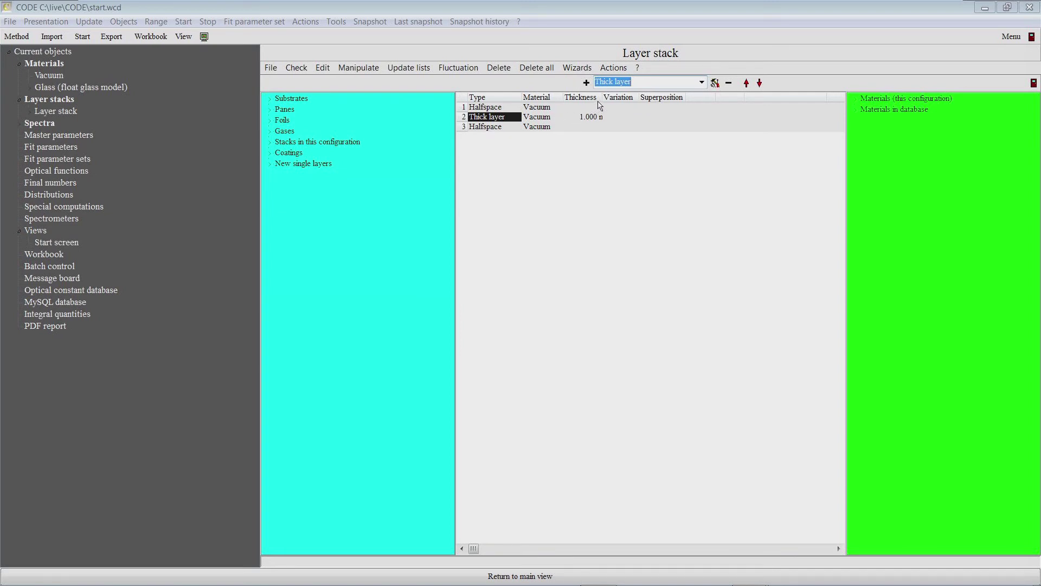
Widen the Thickness column of the layer stack and set the thick layer's thickness to 4 mm
drag(603, 106, 648, 107)
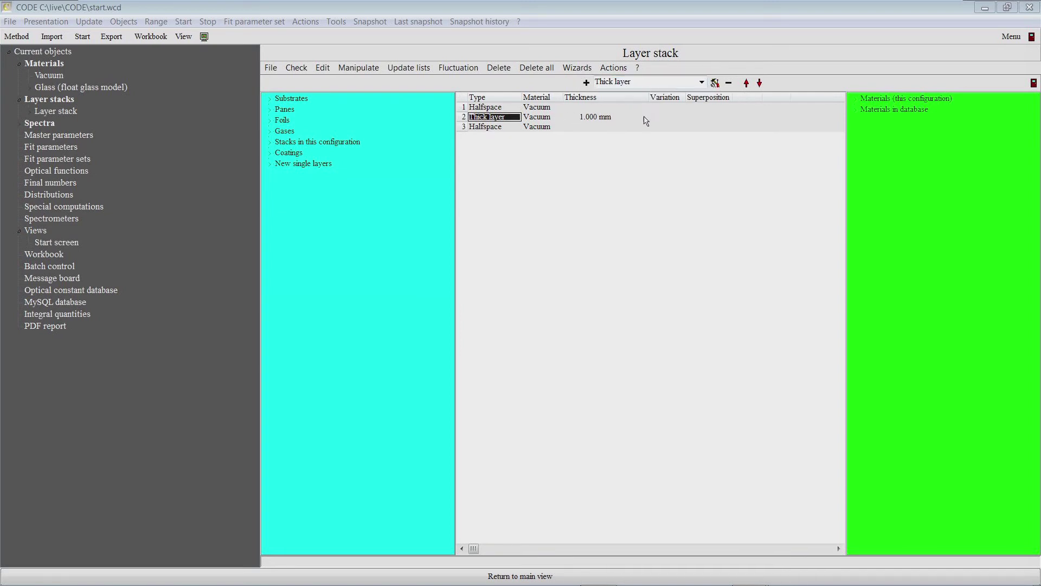
click(602, 117)
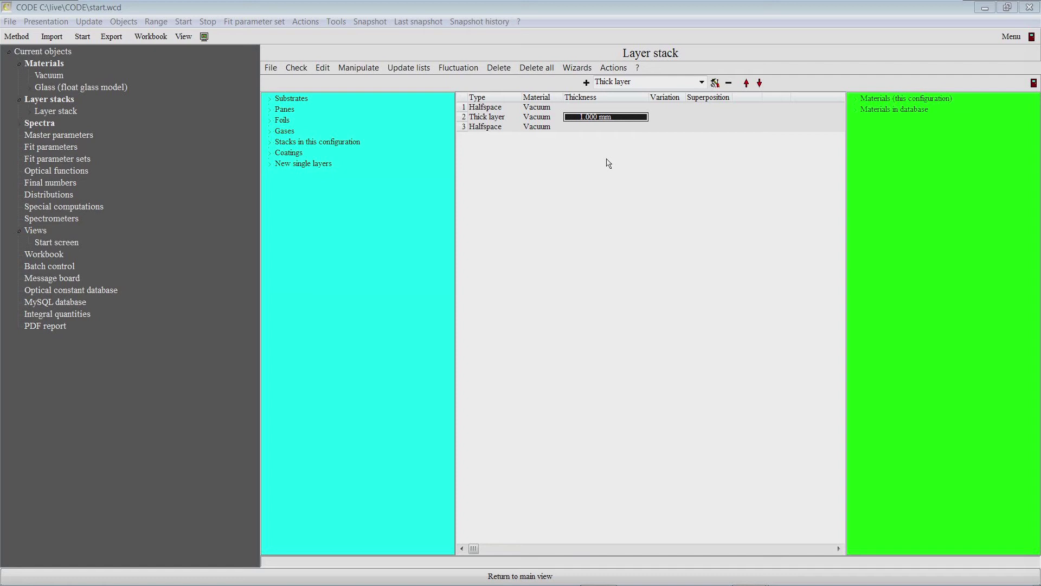
click(578, 119)
text(4)
key(Return)
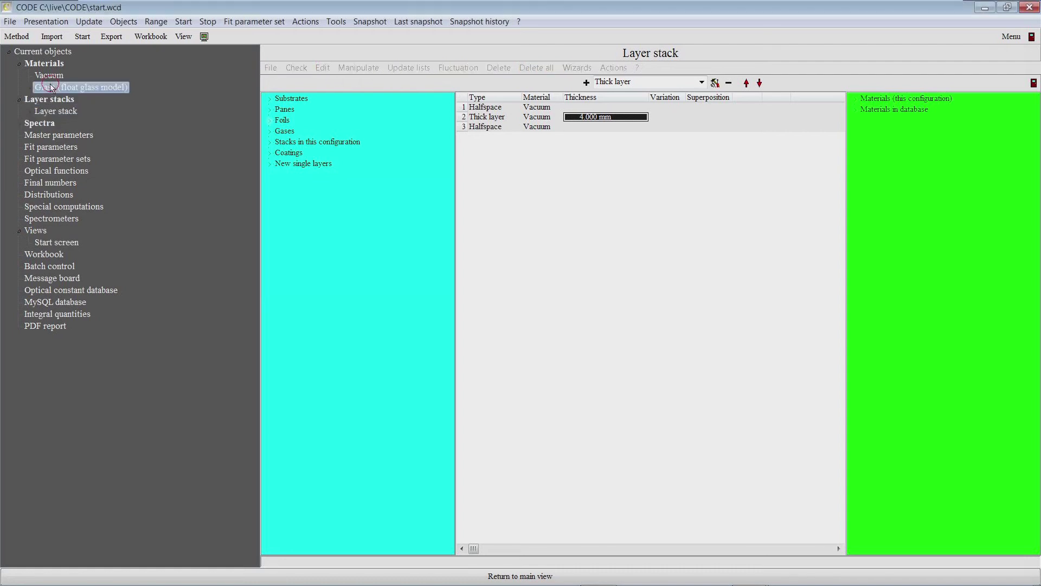
Assign Glass (float glass model) as the thick layer's material and widen the Material column to fit its name
click(547, 120)
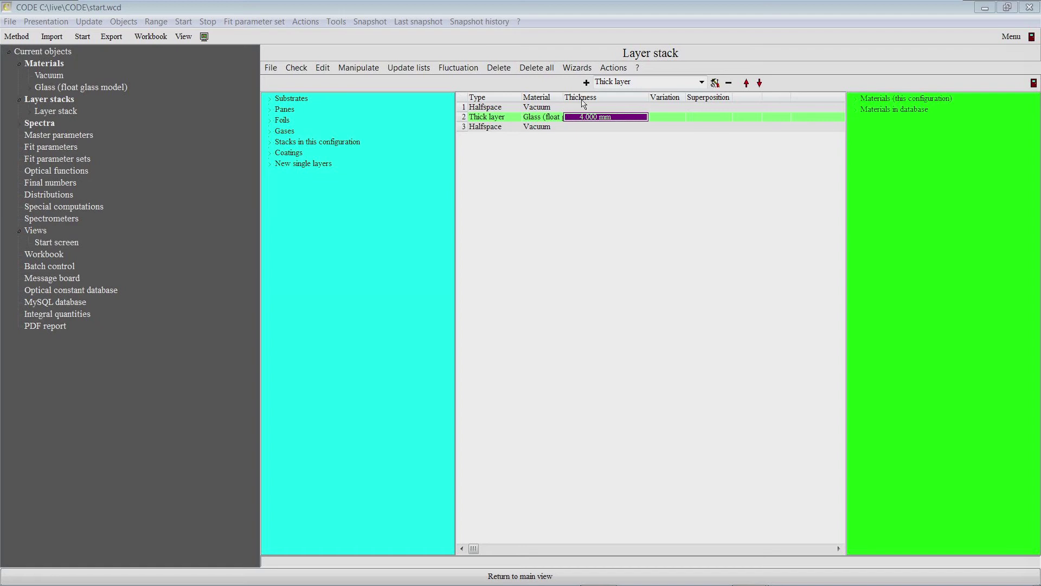
drag(564, 101, 604, 101)
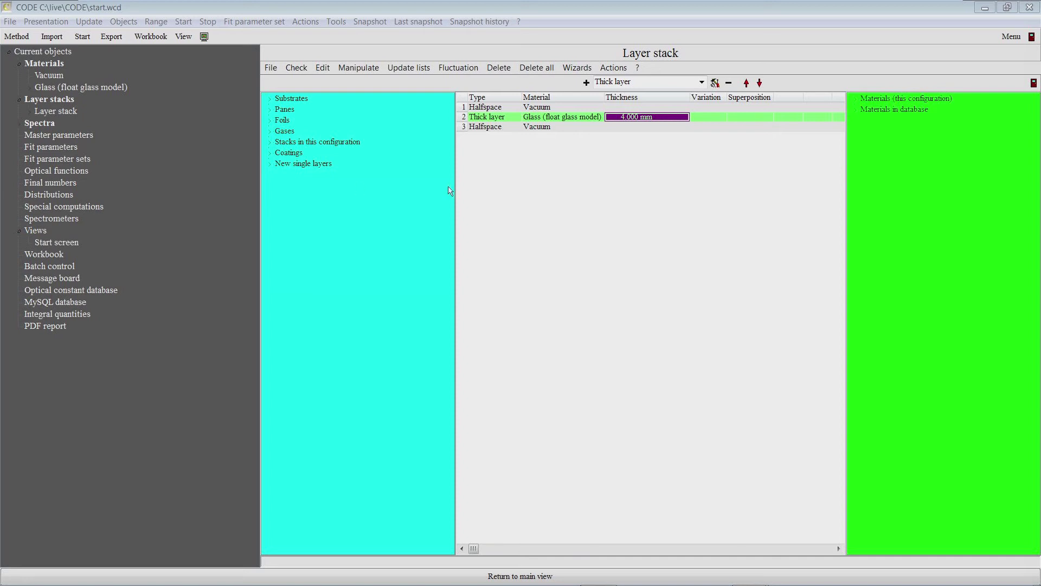
Open the list of simulated spectra, expand it in the object tree, and open the R spectrum
double_click(53, 123)
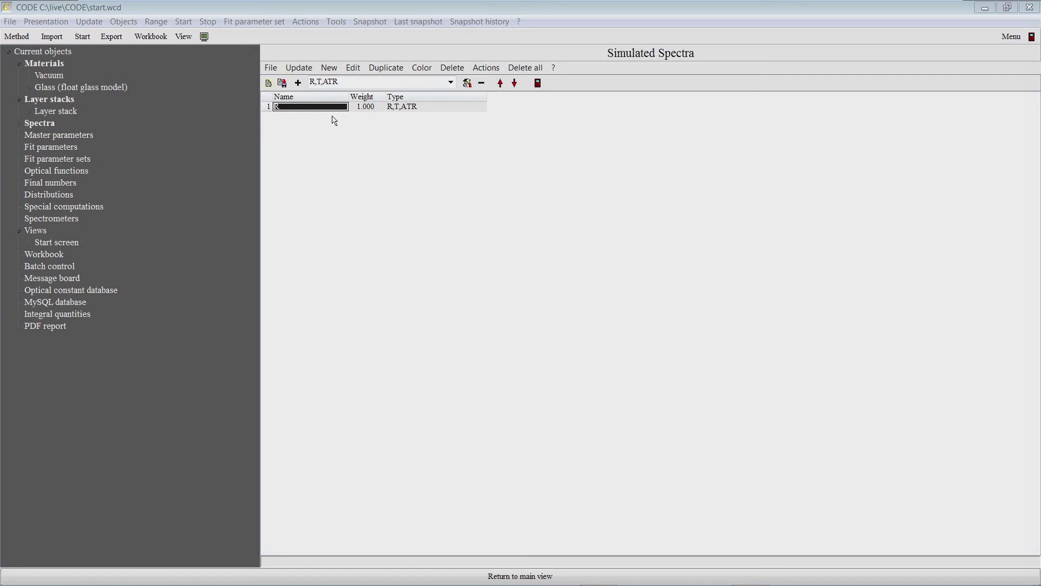
click(18, 123)
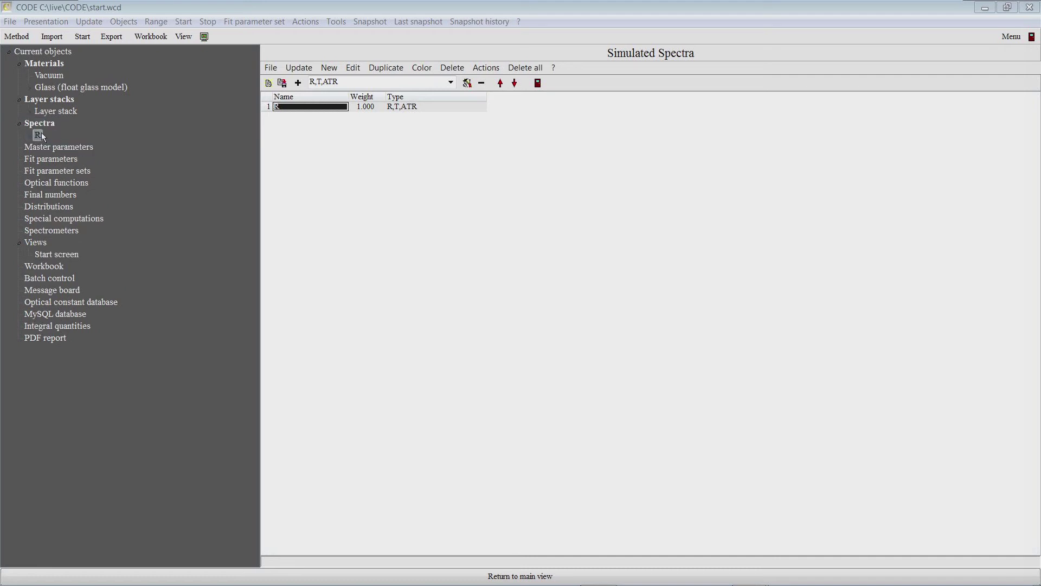
double_click(40, 134)
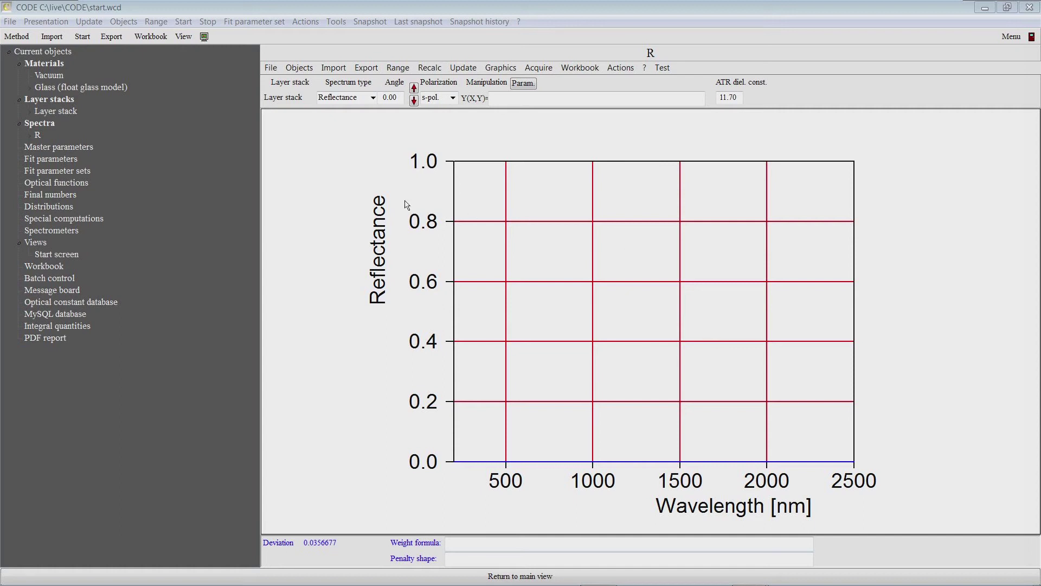
Configure the R spectrum as Reflectance at an angle of 8 with mixed polarization
click(372, 98)
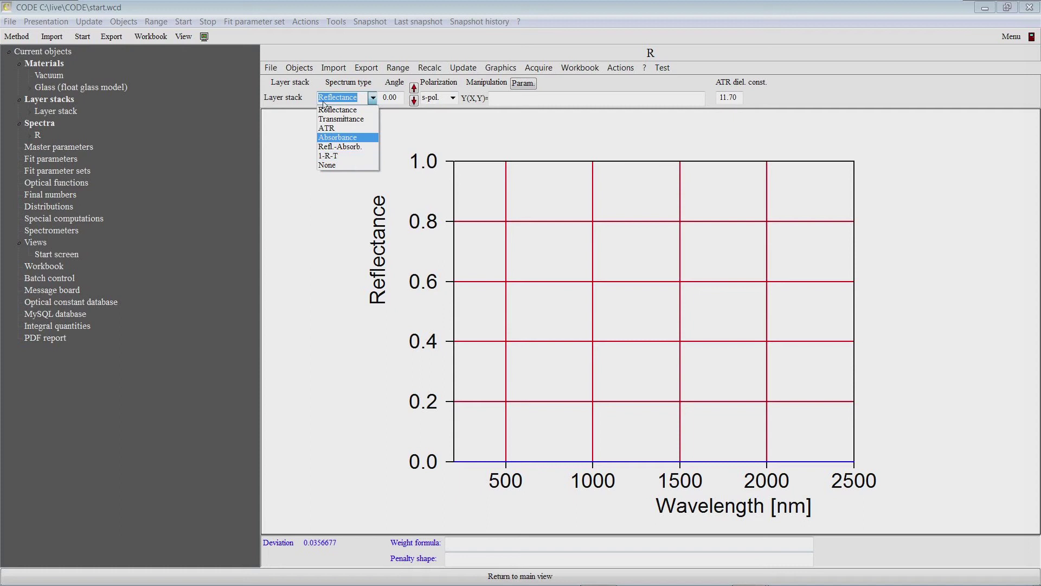
click(328, 109)
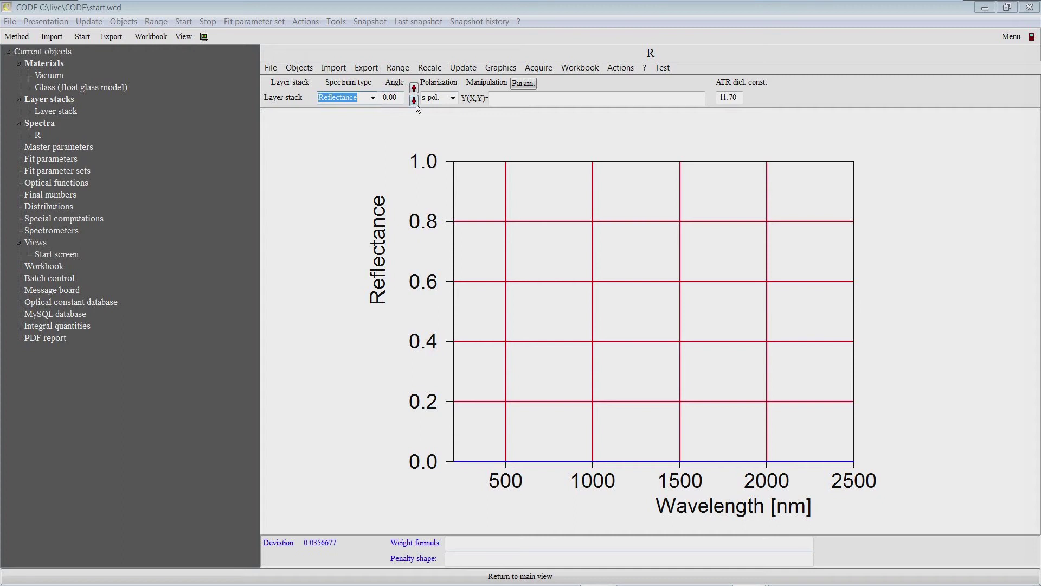
key(Tab)
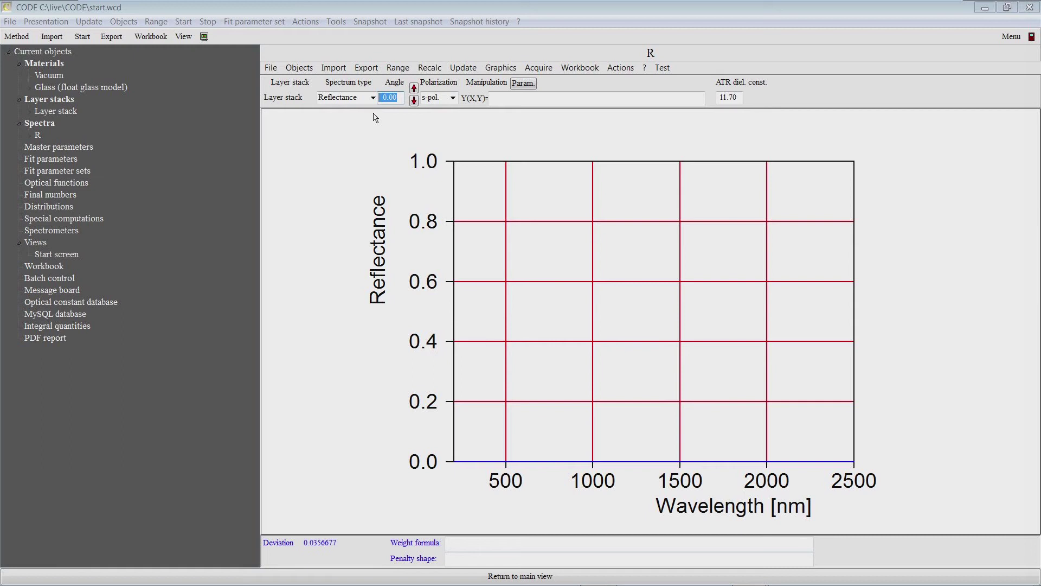
text(8)
click(453, 99)
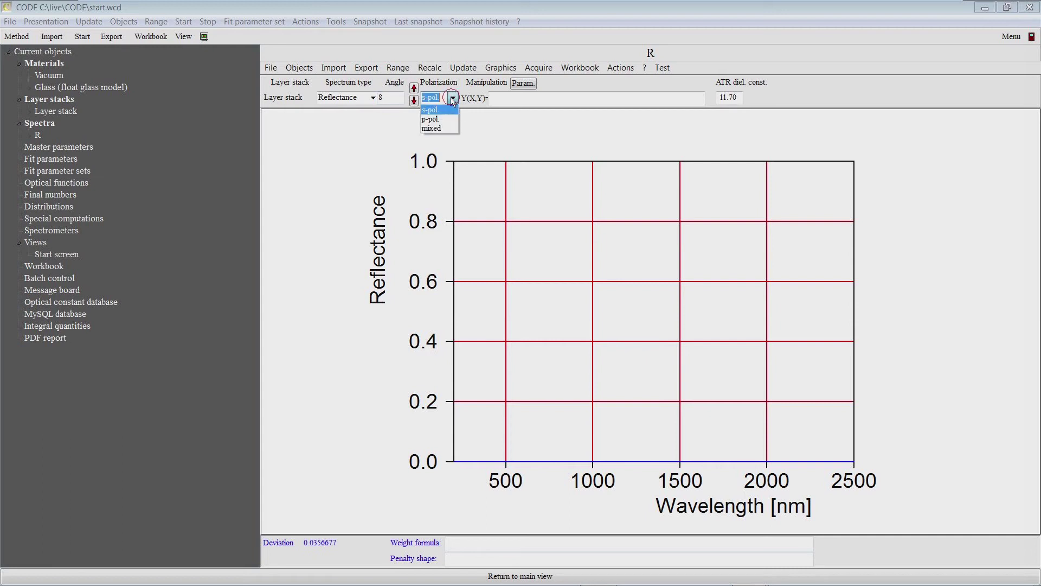
click(438, 129)
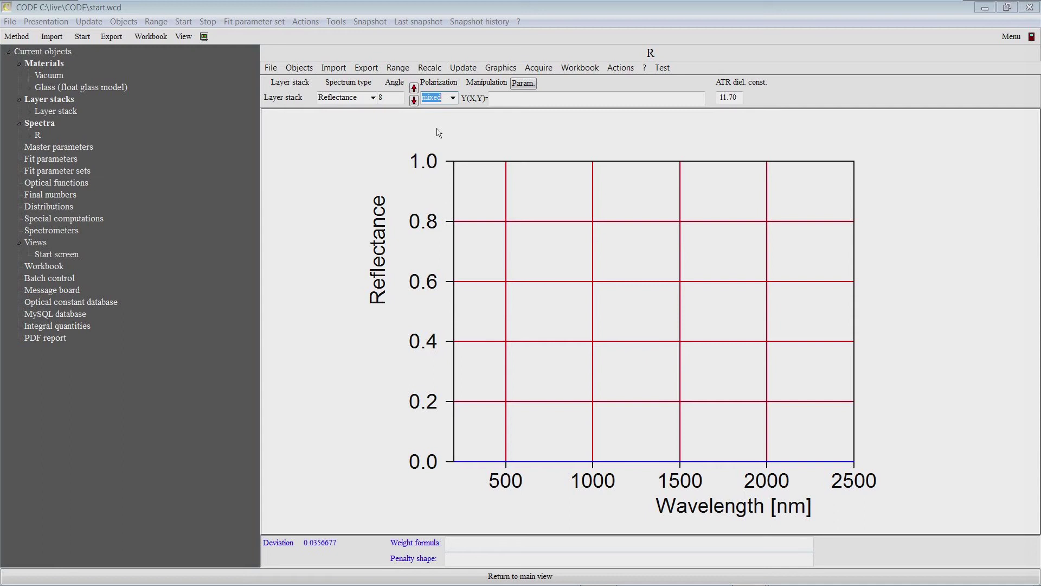
Set the R spectrum's spectral range to start at 300 nm and use 500 points
click(402, 69)
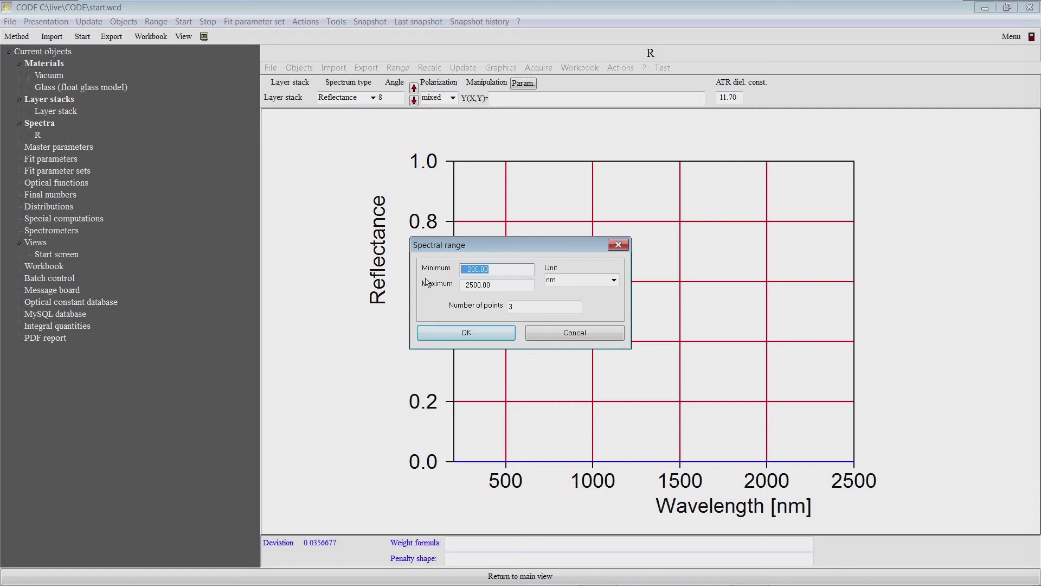
text(300)
key(Tab)
key(Tab)
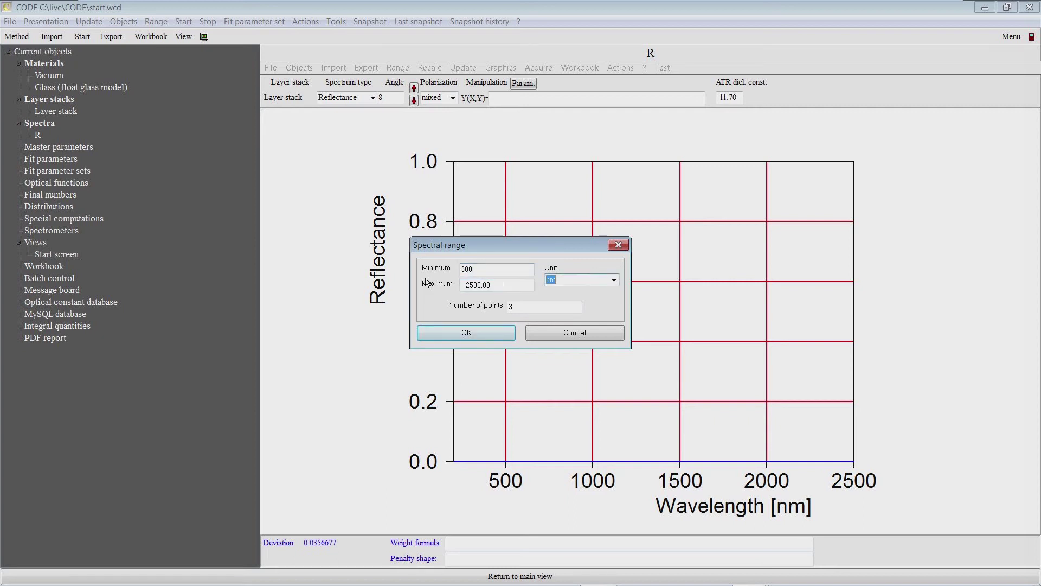
text(500)
key(Return)
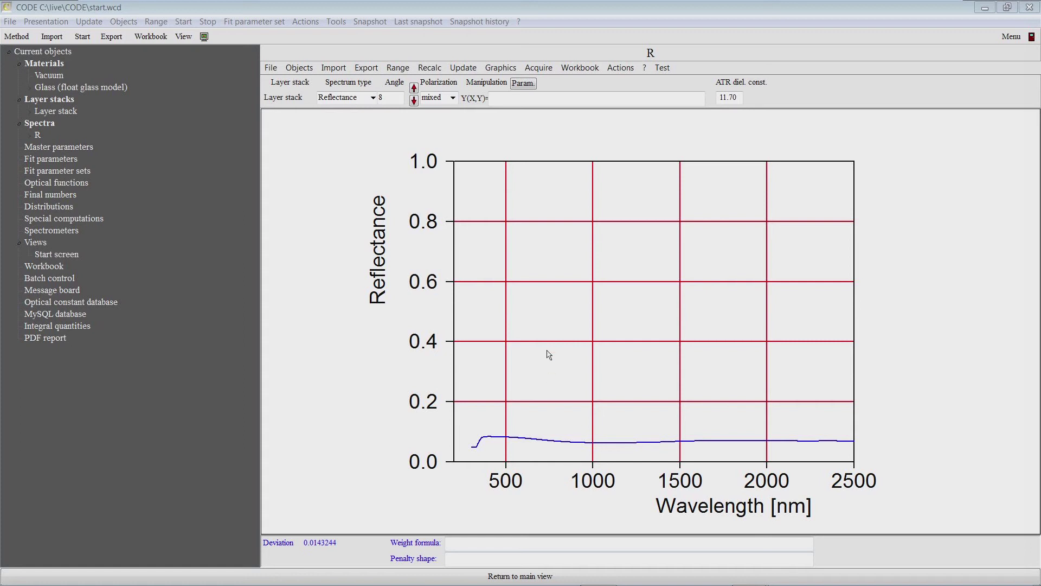
Give the R spectrum plot the title Reflectance and set its x-axis minimum to 300
click(508, 70)
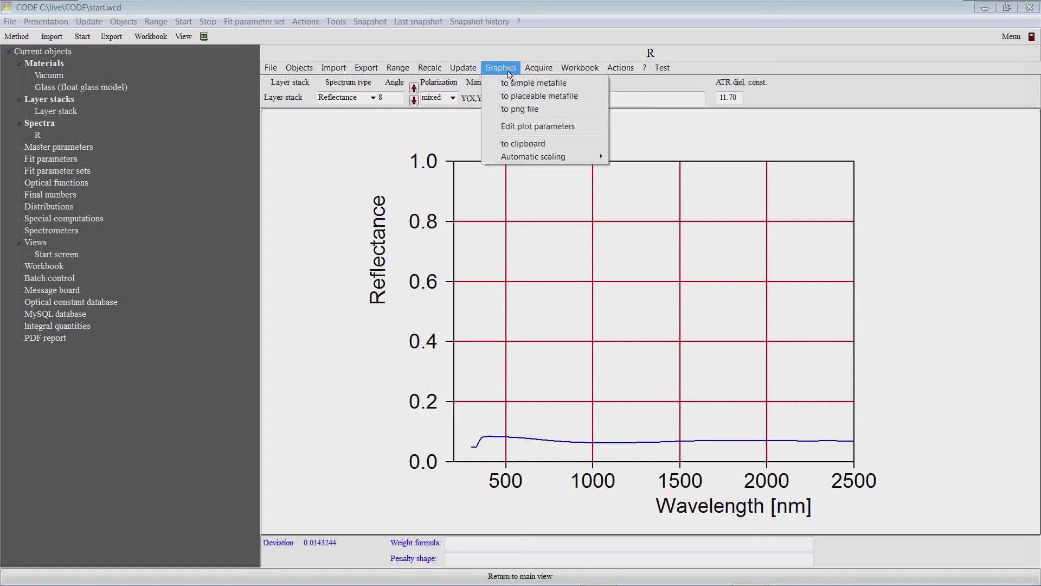
click(529, 129)
drag(523, 142, 640, 139)
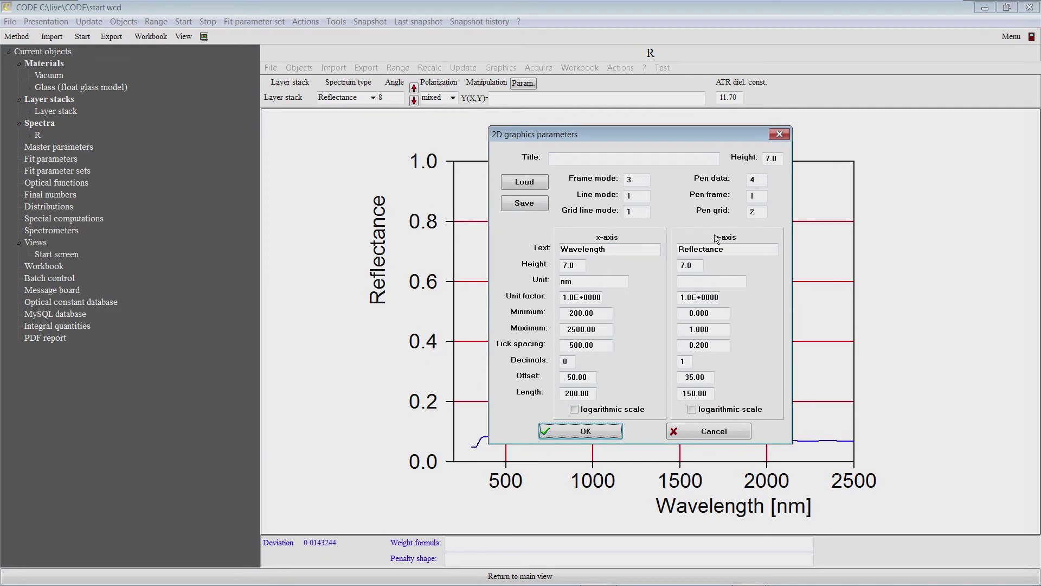
click(570, 160)
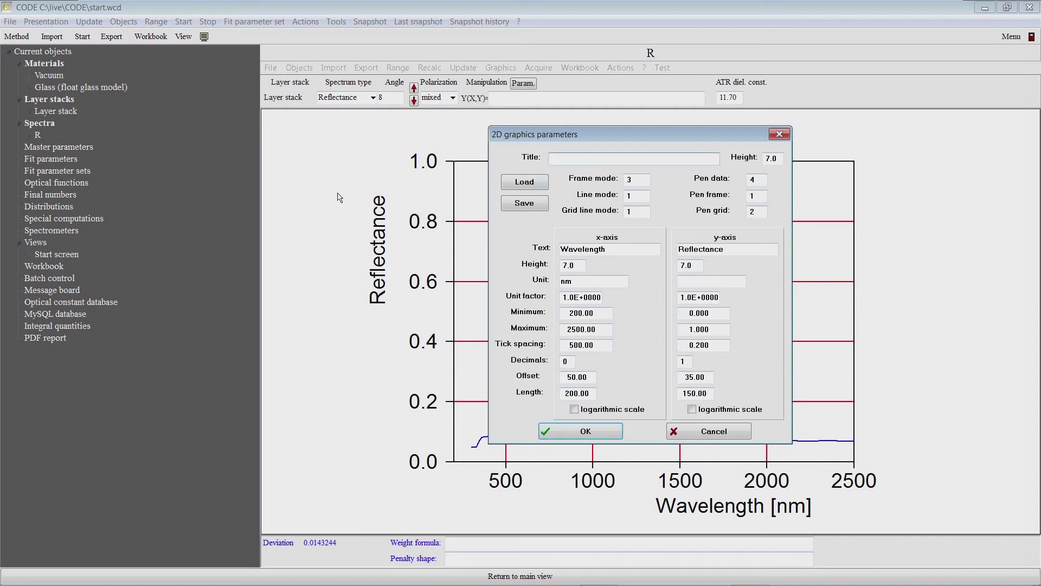
text(Reflectance)
double_click(603, 315)
text(300)
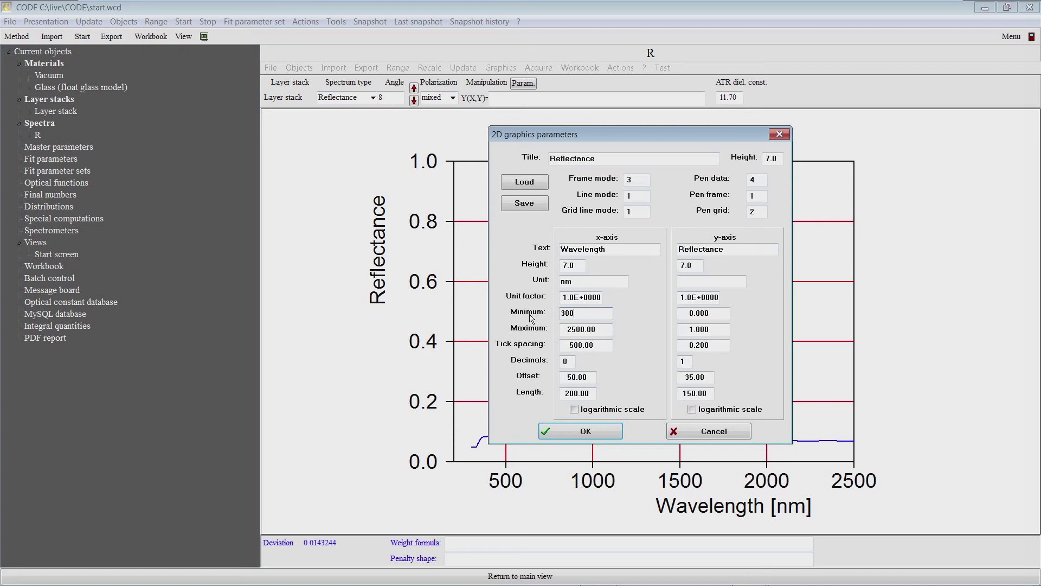
key(Return)
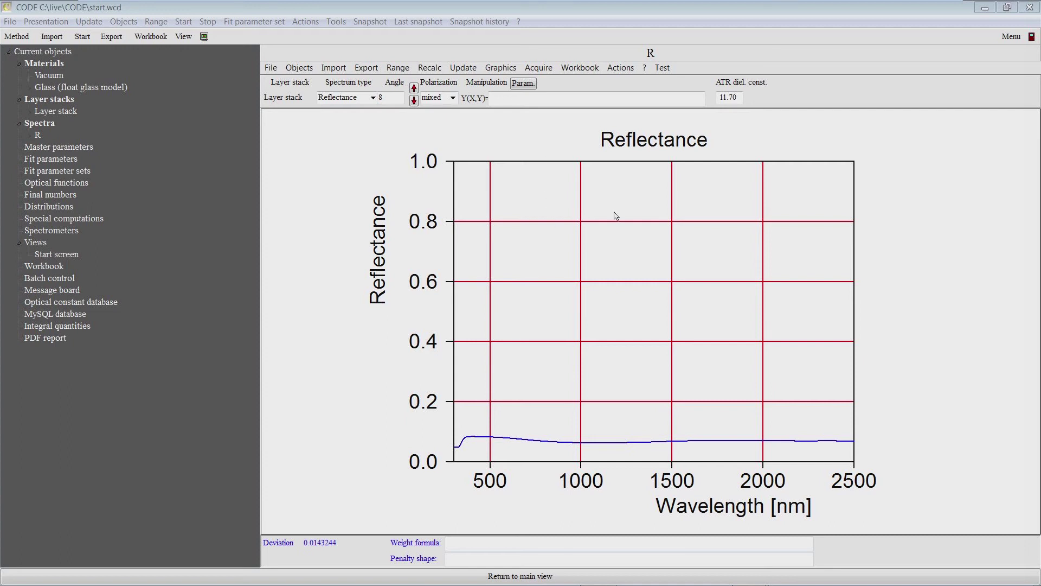
Set the R spectrum plot's grid pen to 7
click(503, 69)
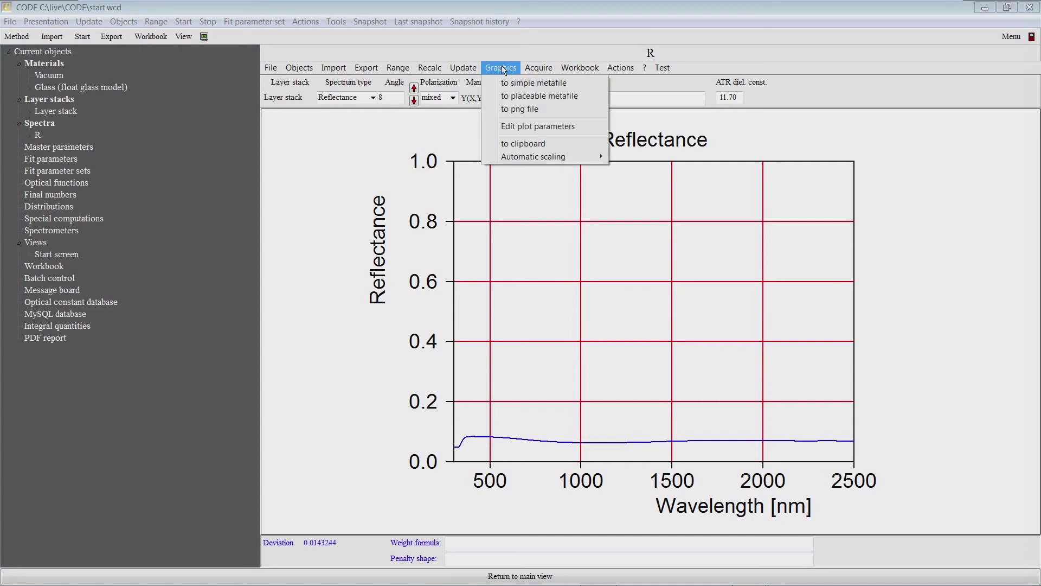
click(512, 126)
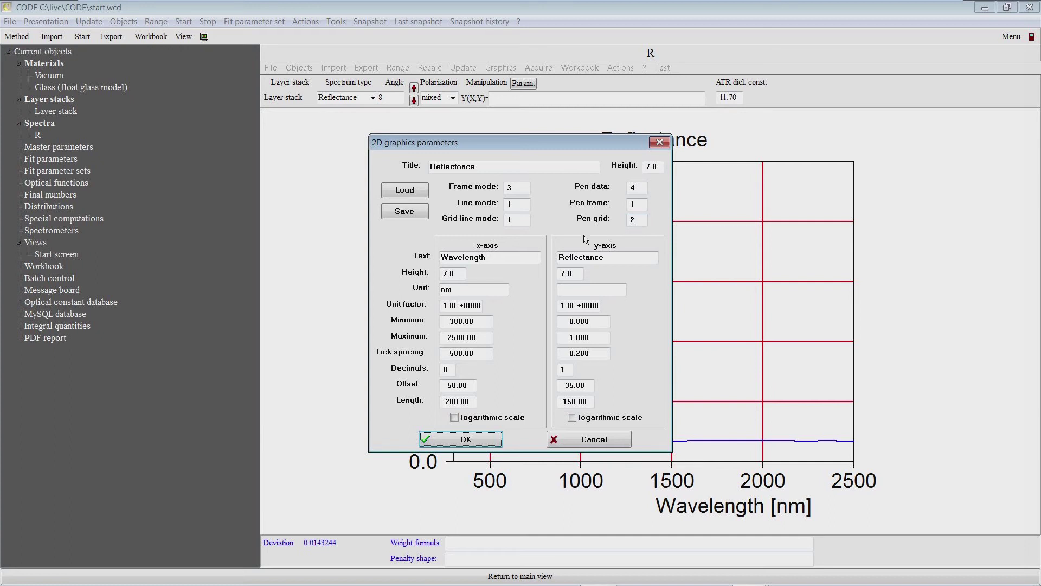
double_click(635, 220)
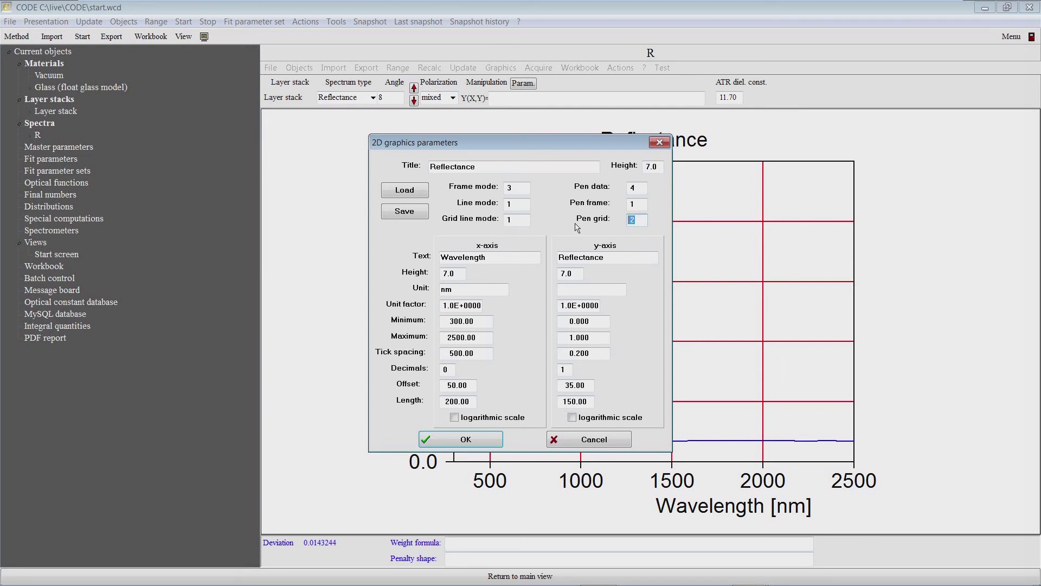
text(7)
click(495, 441)
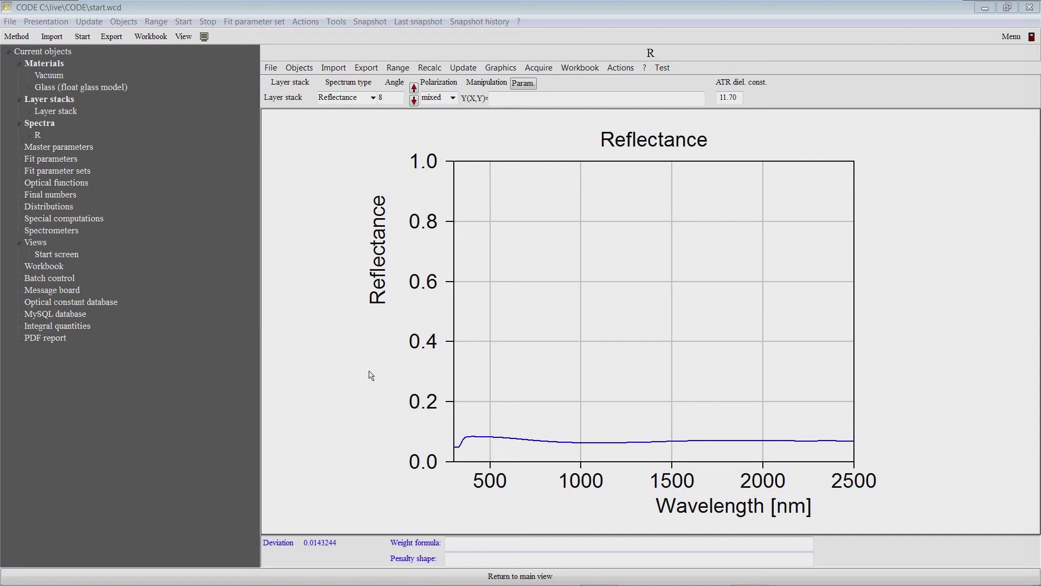
Duplicate the R spectrum in the simulated spectra list and name the copy T
click(39, 123)
click(422, 108)
click(373, 107)
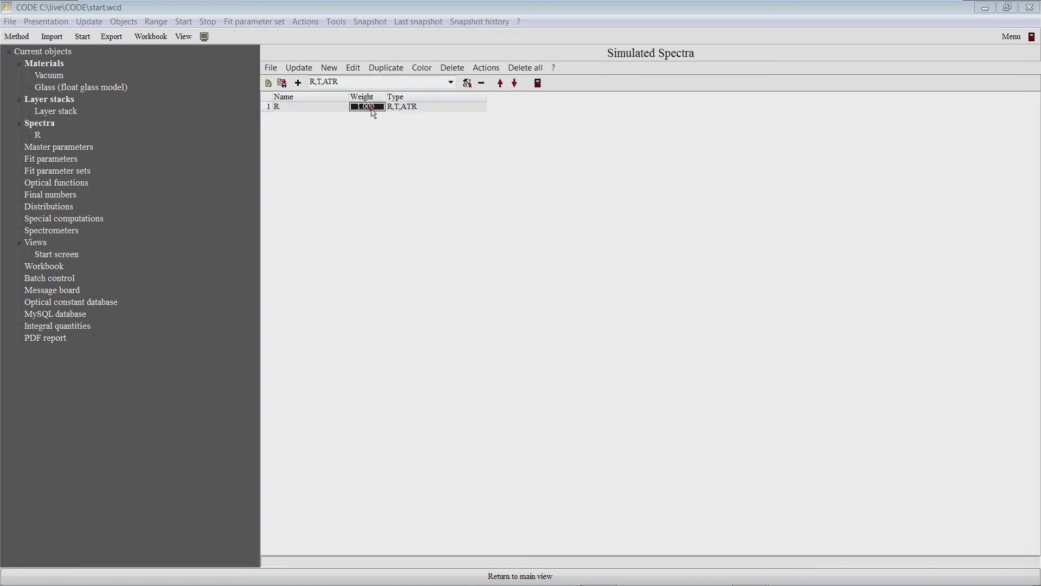
click(384, 70)
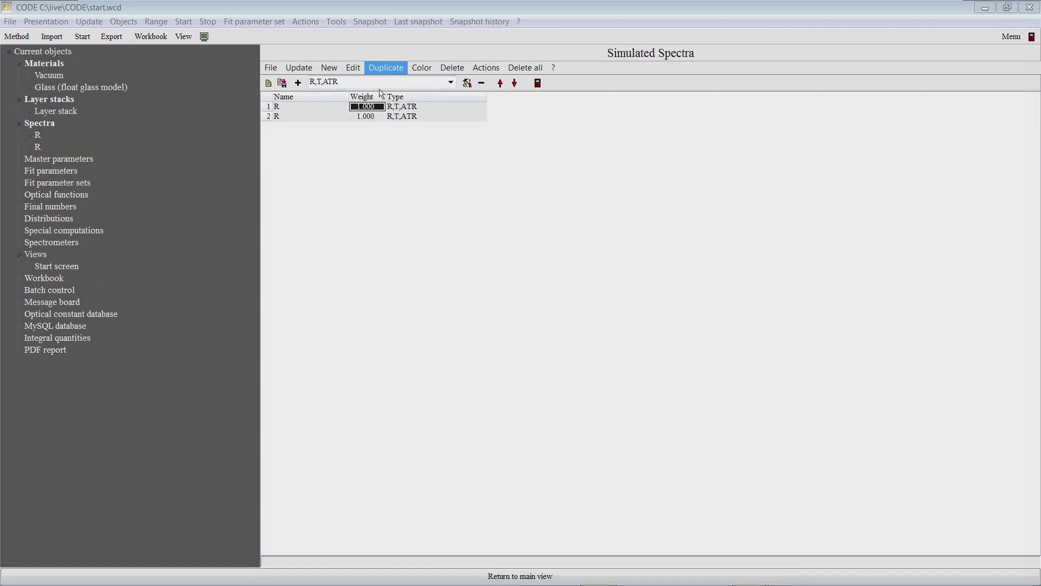
click(328, 117)
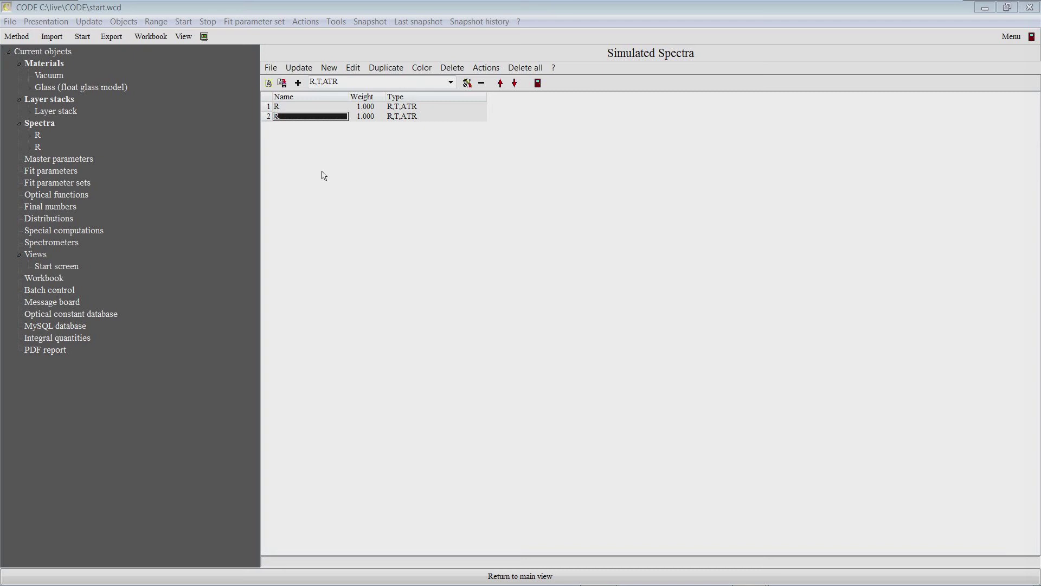
text(T)
key(Return)
Change the T spectrum's type to Transmittance and recalculate it
click(37, 147)
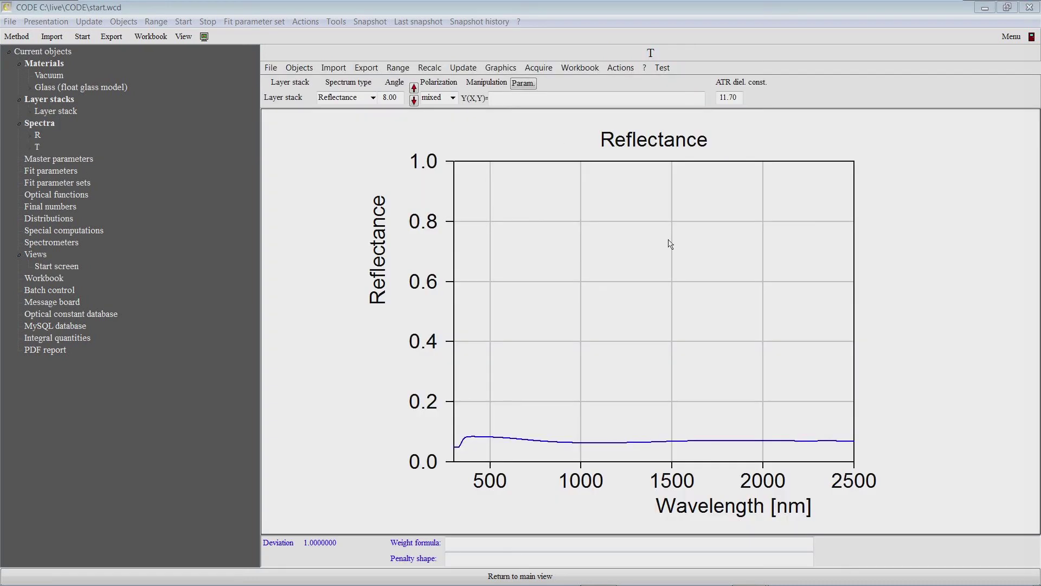
click(373, 98)
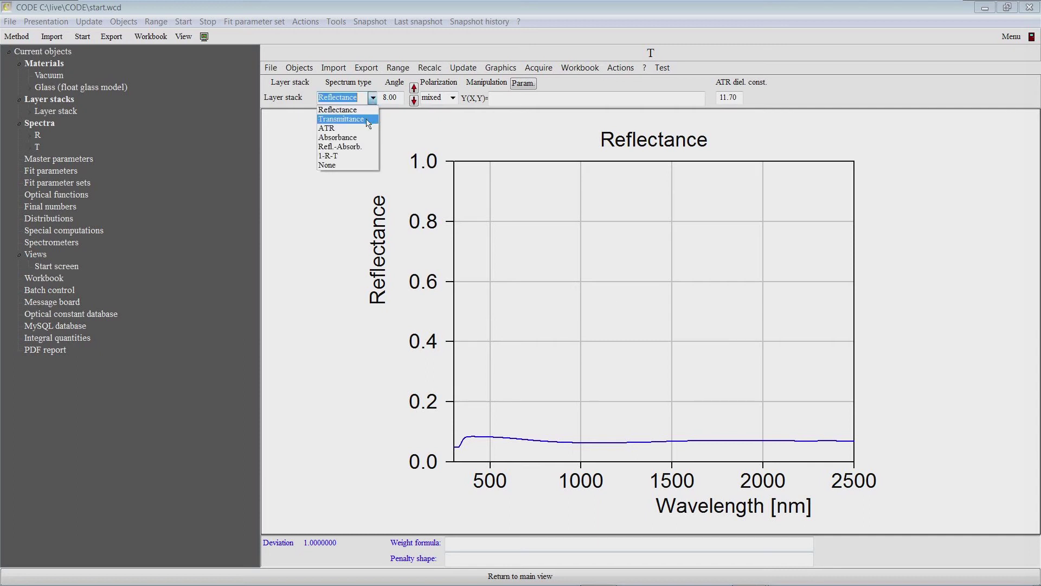
click(371, 119)
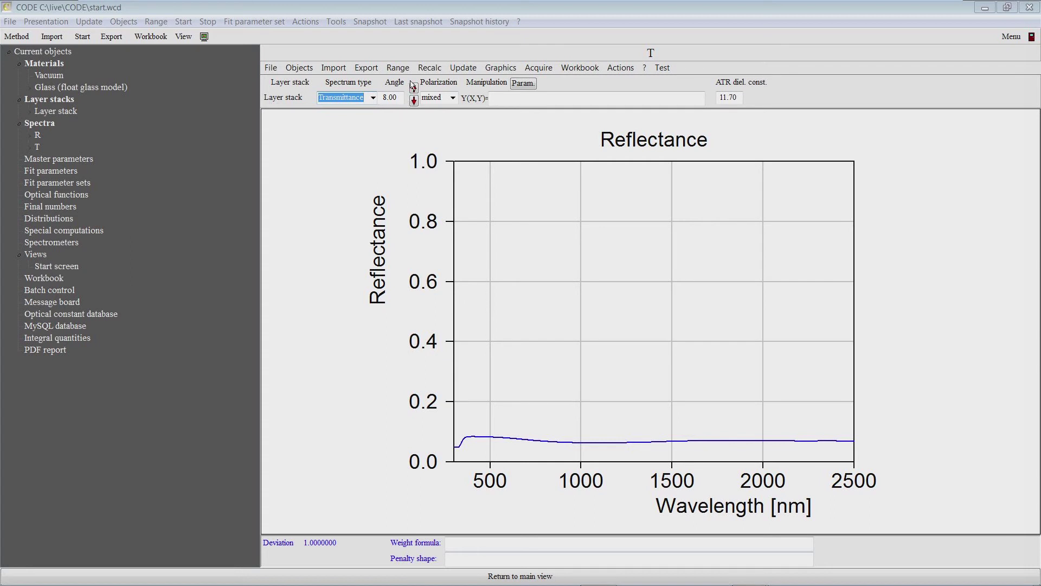
click(426, 72)
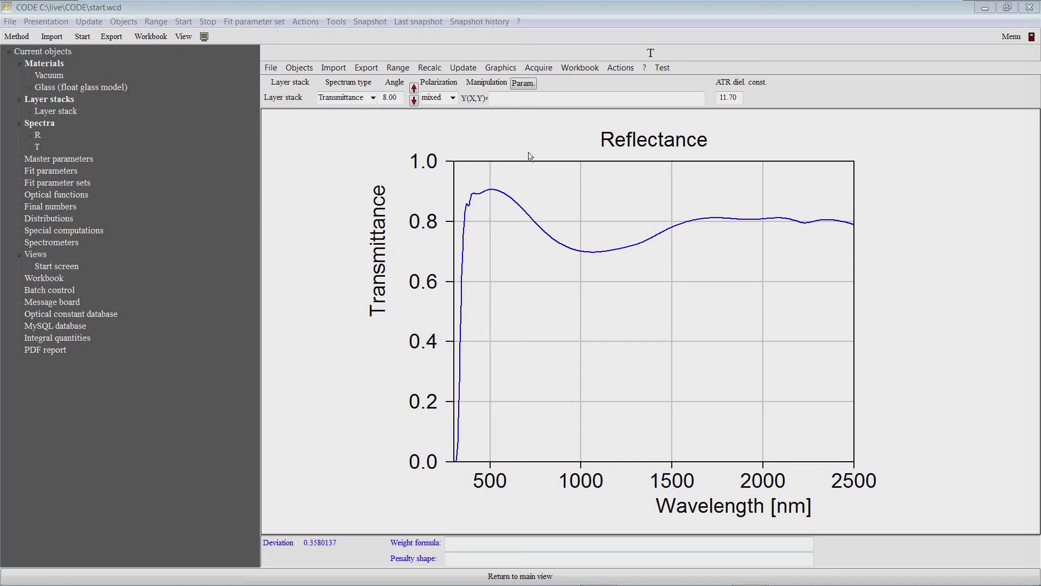
Give the T spectrum plot the title Transmittance
click(500, 74)
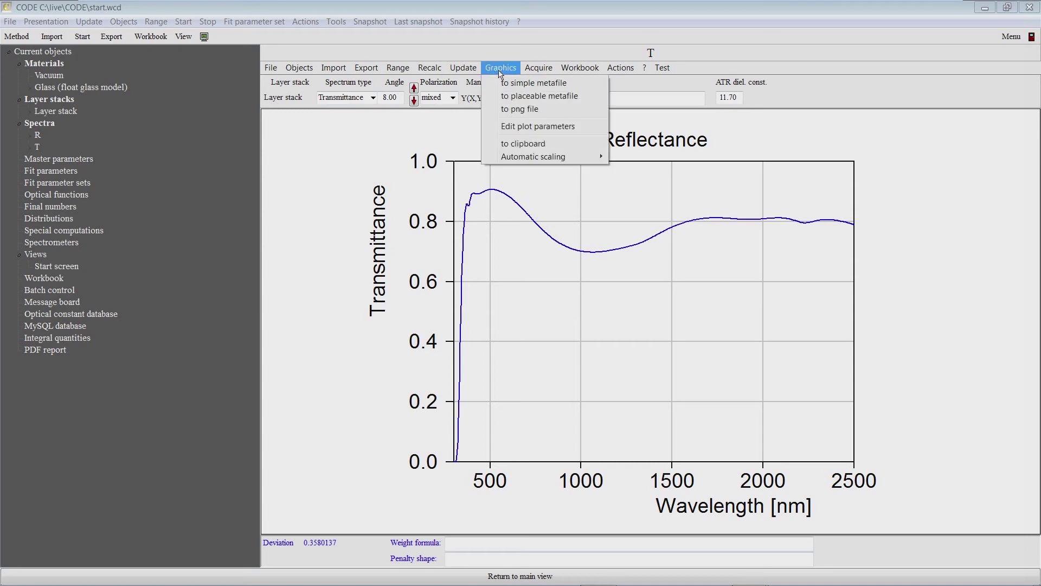
click(534, 126)
double_click(482, 169)
text(Tran)
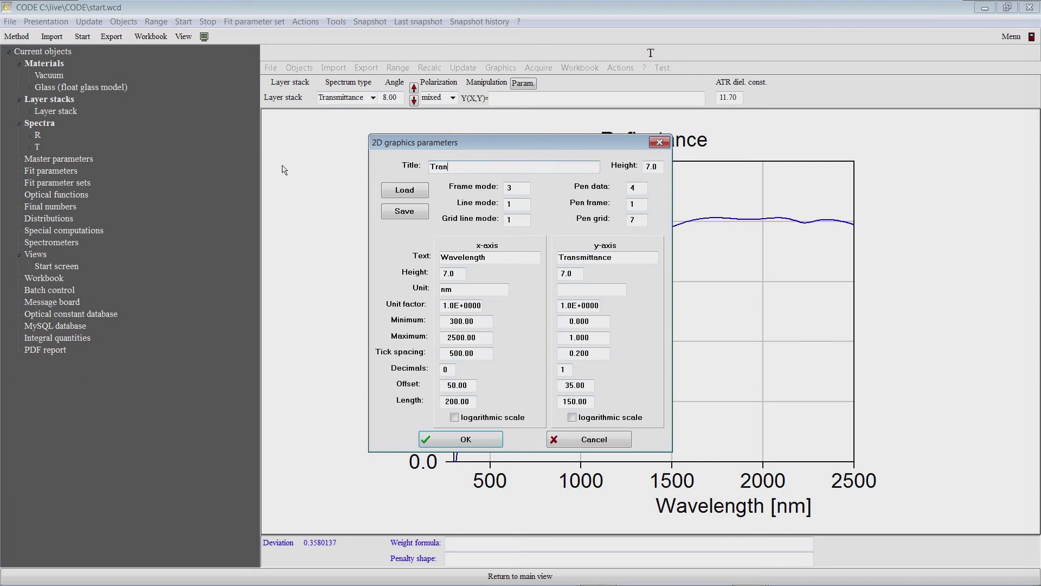
text(smittance)
click(487, 437)
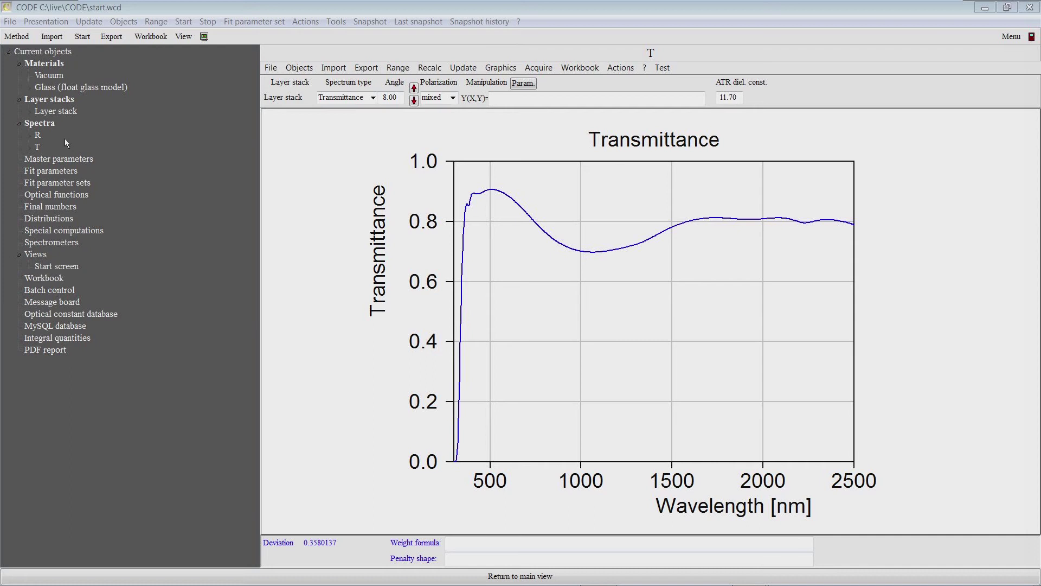
Add the R spectrum to the Start screen view as a field view and return to the main view
click(38, 135)
click(41, 149)
click(49, 267)
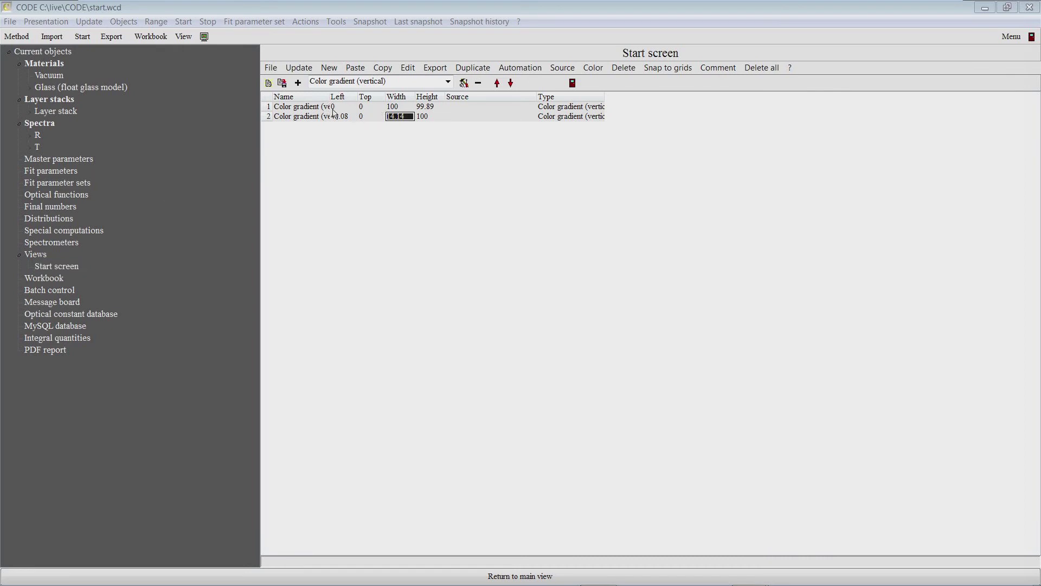
click(314, 108)
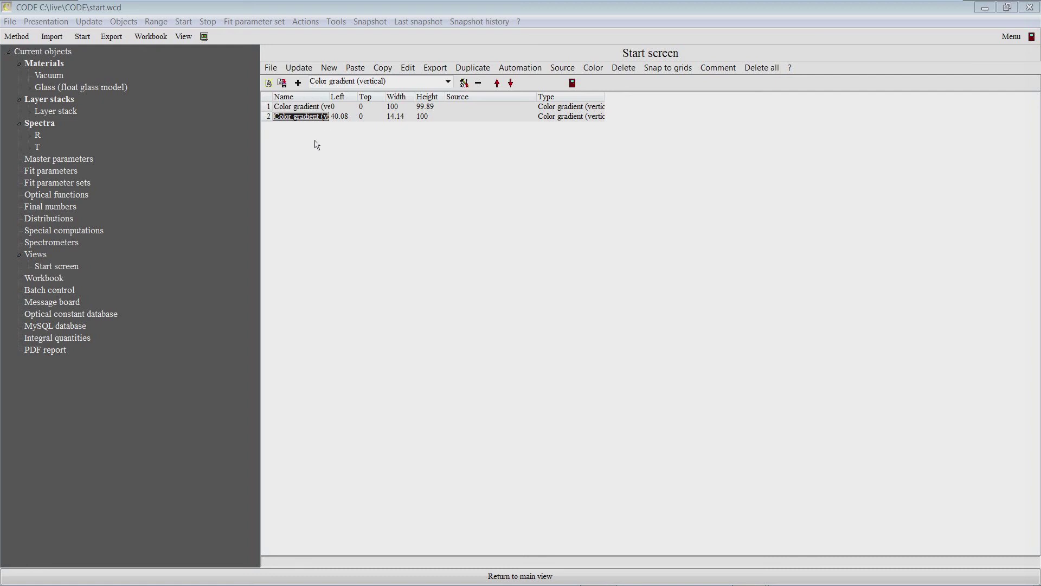
key(Up)
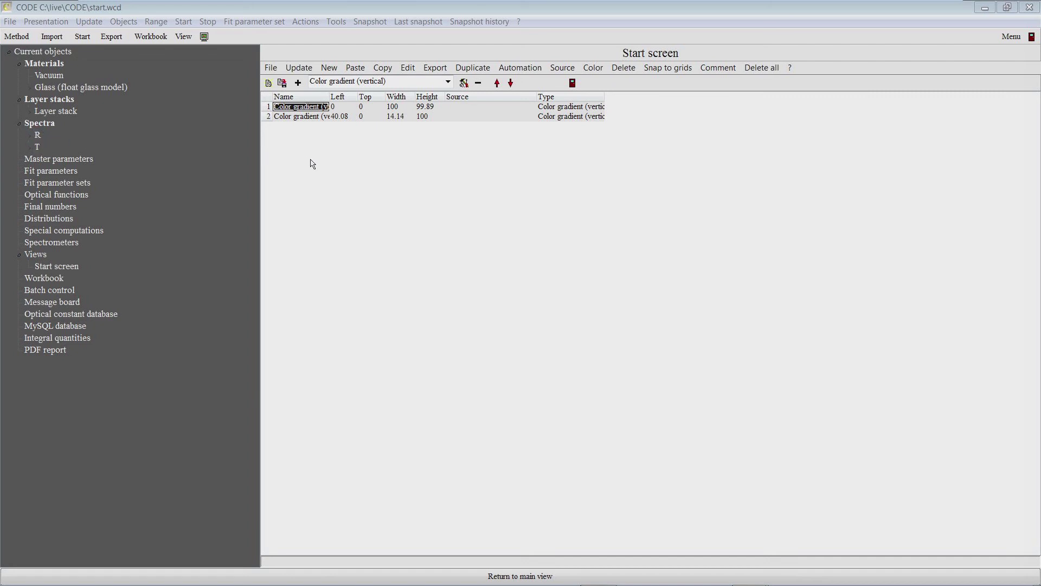
drag(312, 164, 314, 164)
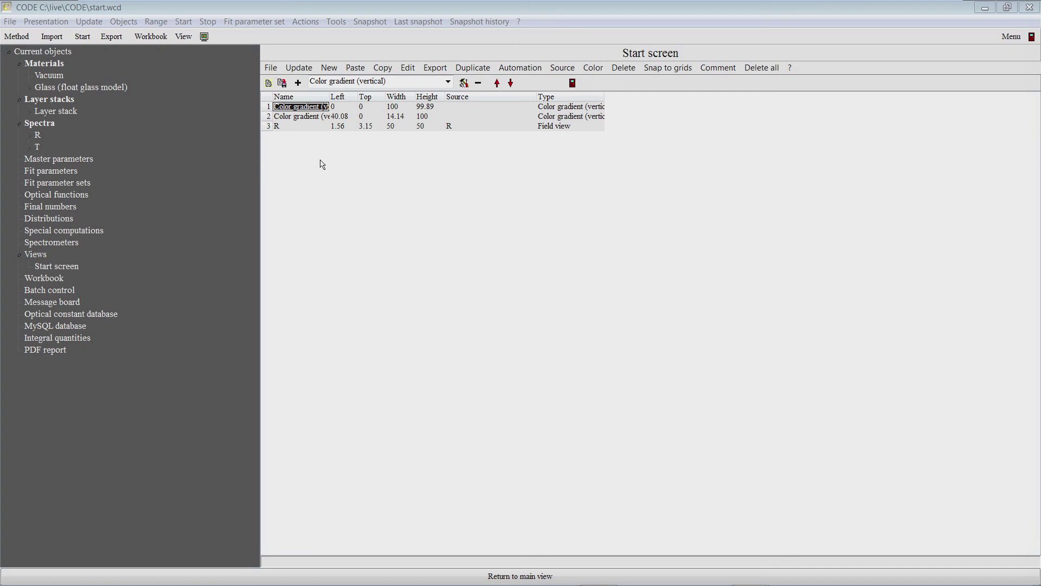
key(Escape)
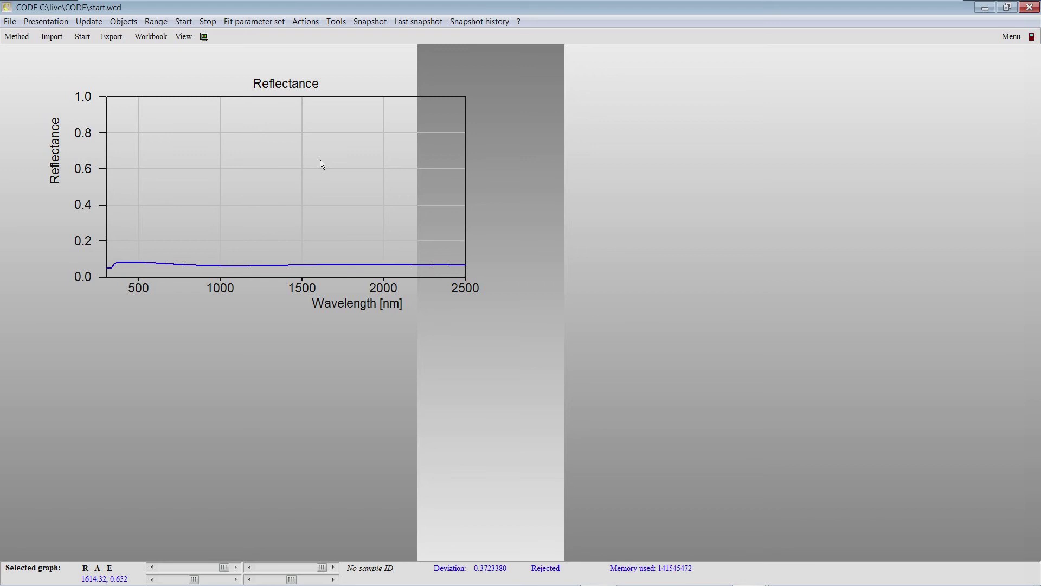
Move the Reflectance plot to the upper area right of the vertical gradient band and resize its width to about 46.5
click(449, 186)
drag(297, 186, 802, 156)
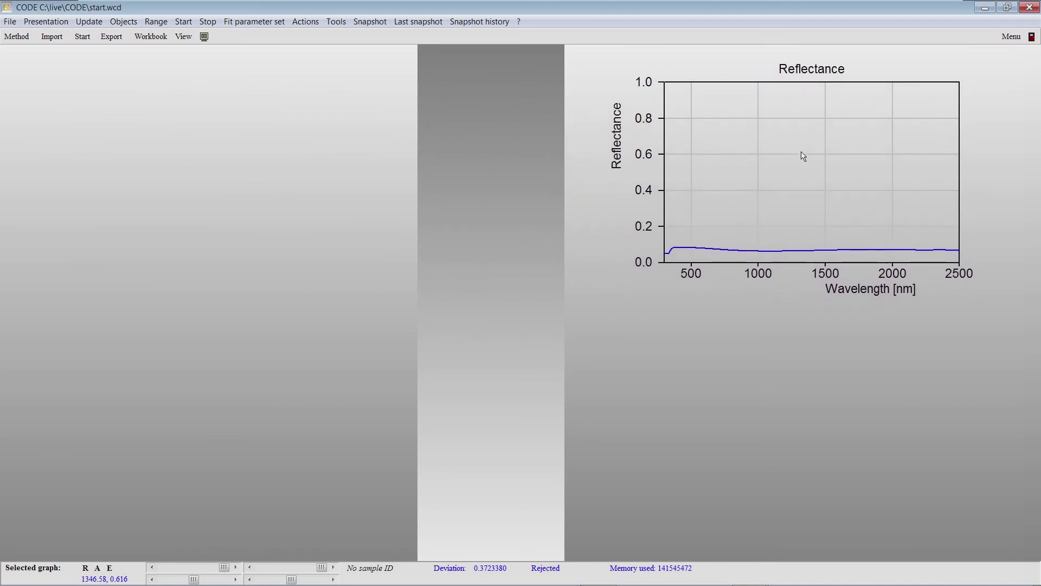
drag(937, 165, 992, 179)
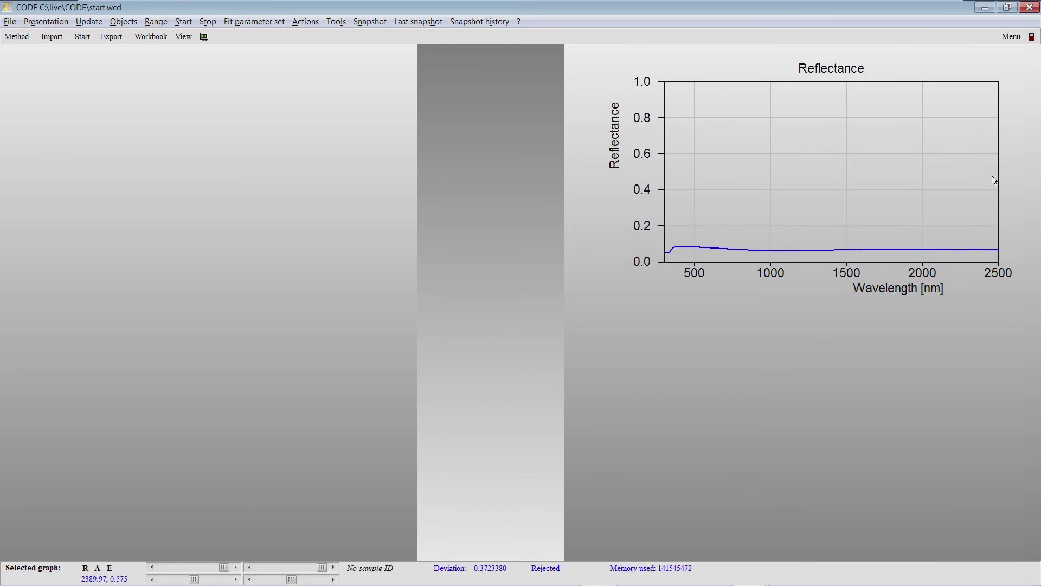
Add the T spectrum to the Start screen view as a field view and show the main view
double_click(895, 178)
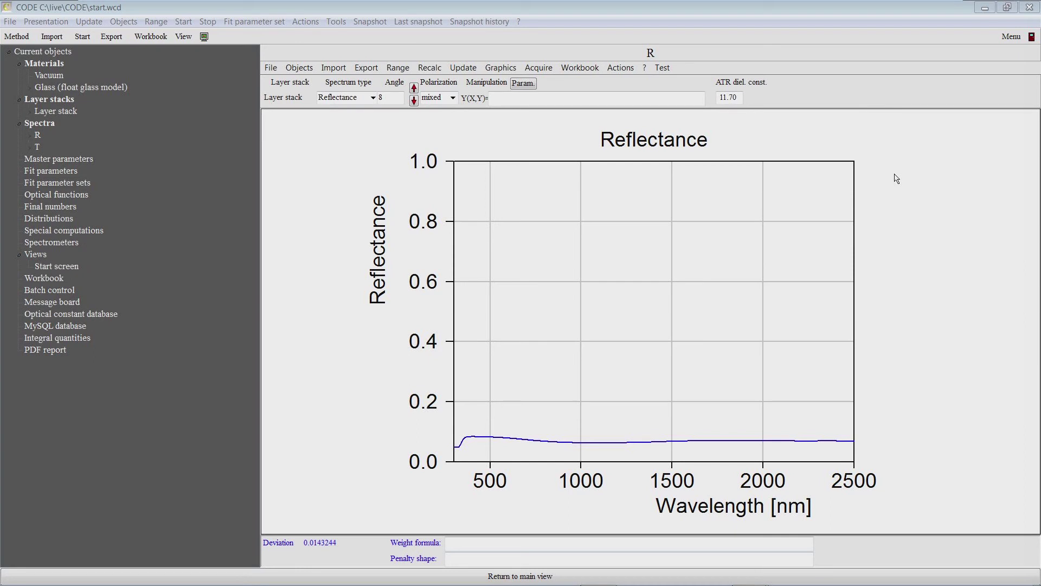
double_click(52, 266)
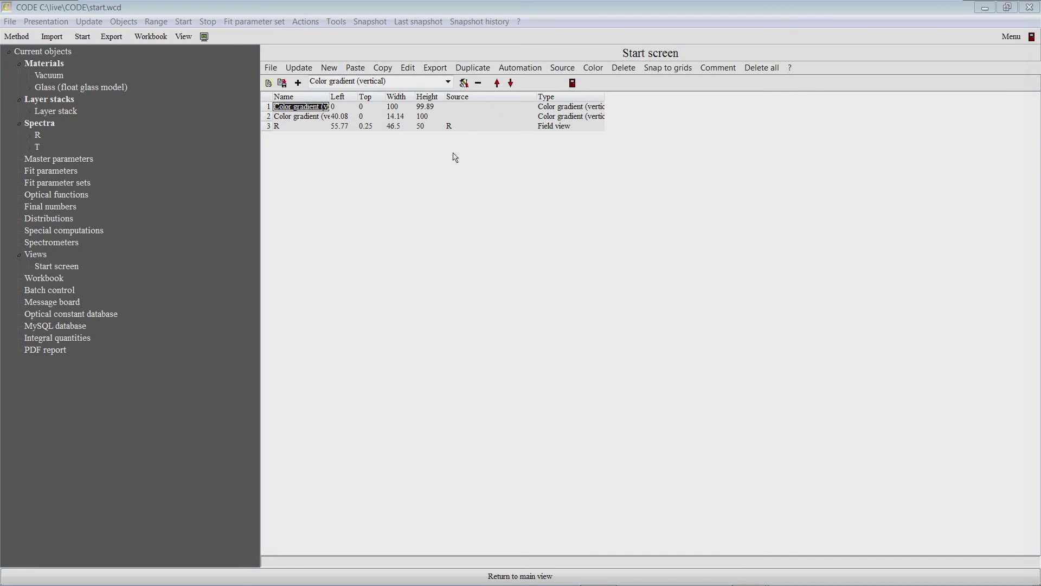
click(38, 134)
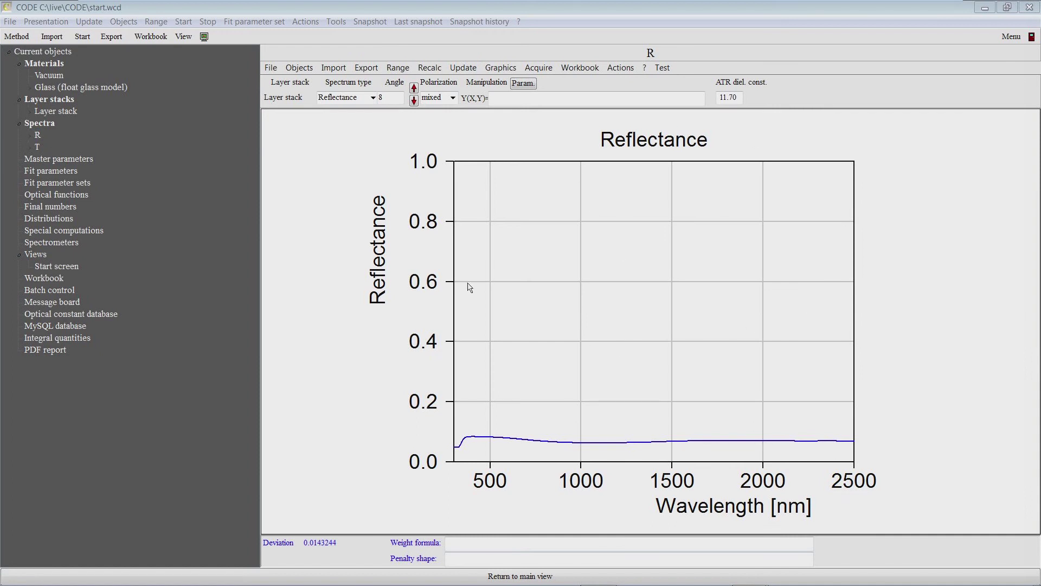
click(308, 577)
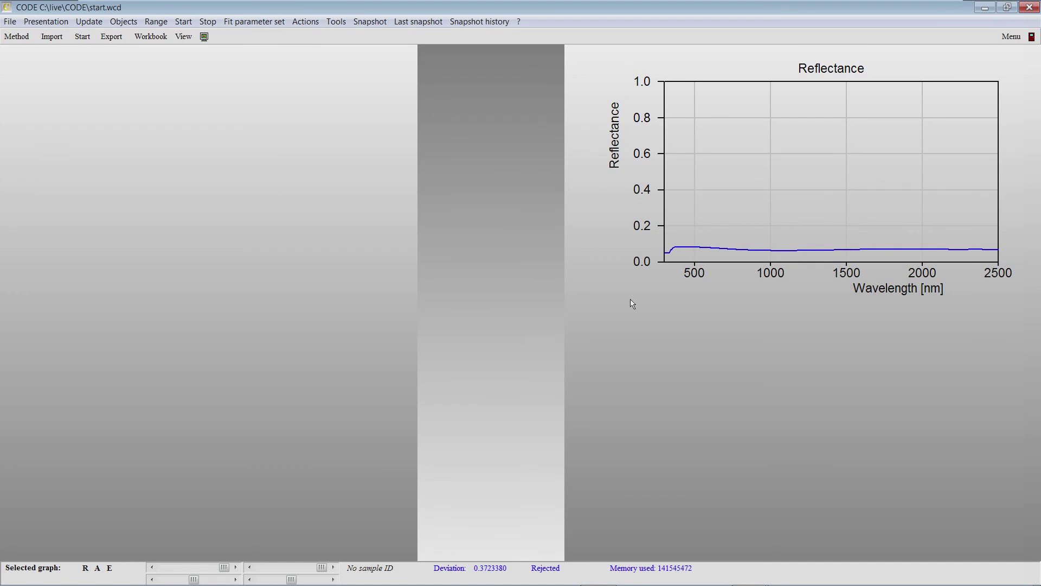
double_click(725, 264)
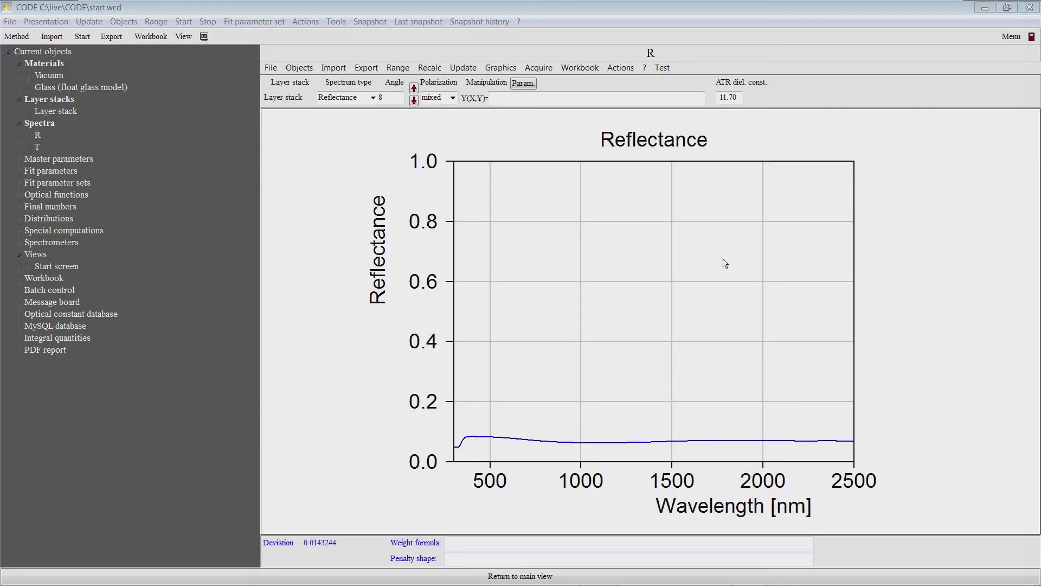
click(43, 268)
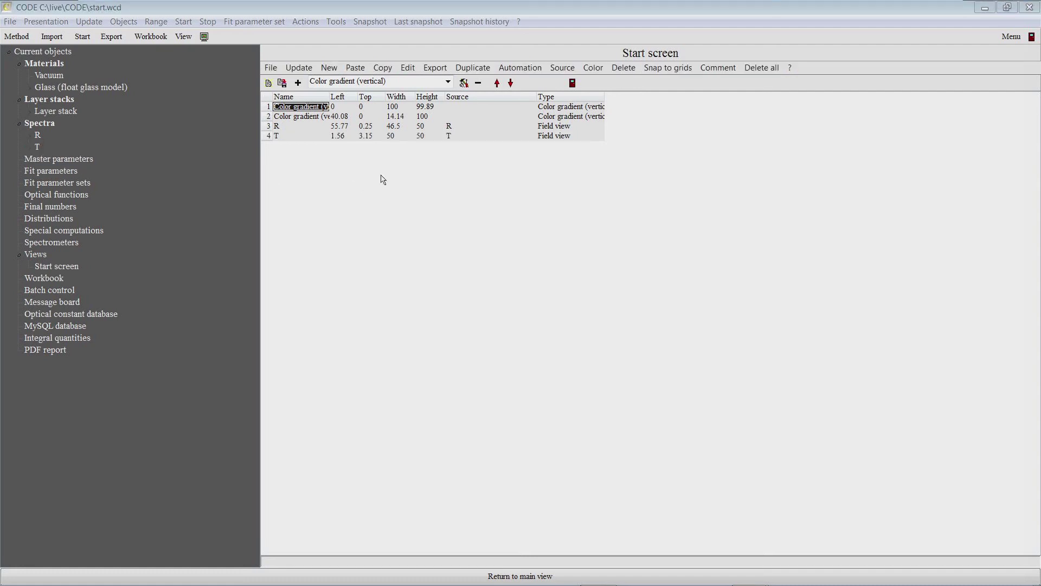
key(Escape)
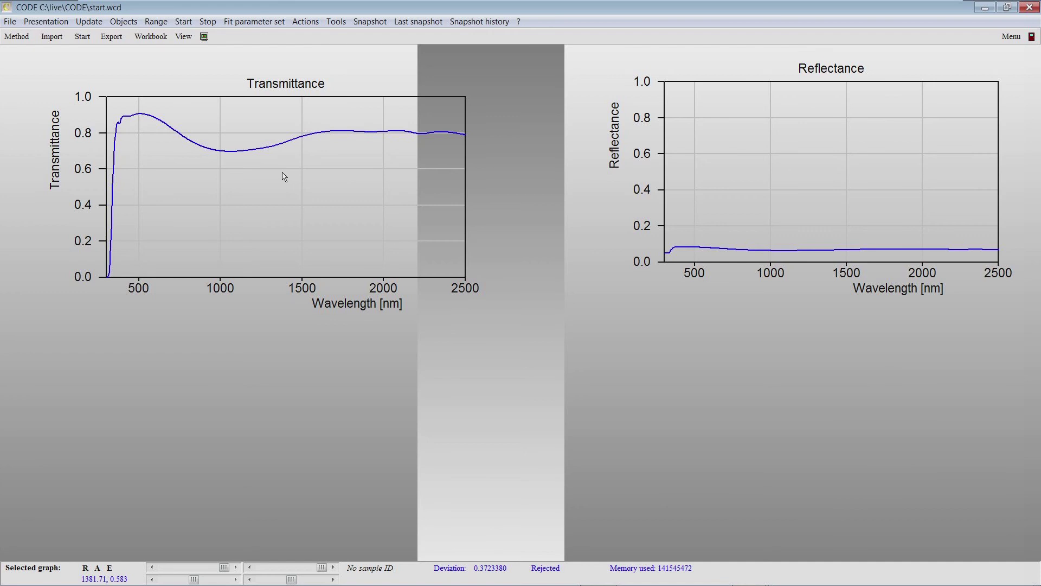
Place the Transmittance plot directly below the Reflectance plot and resize it to a width of about 47 to align their edges
drag(348, 277, 821, 405)
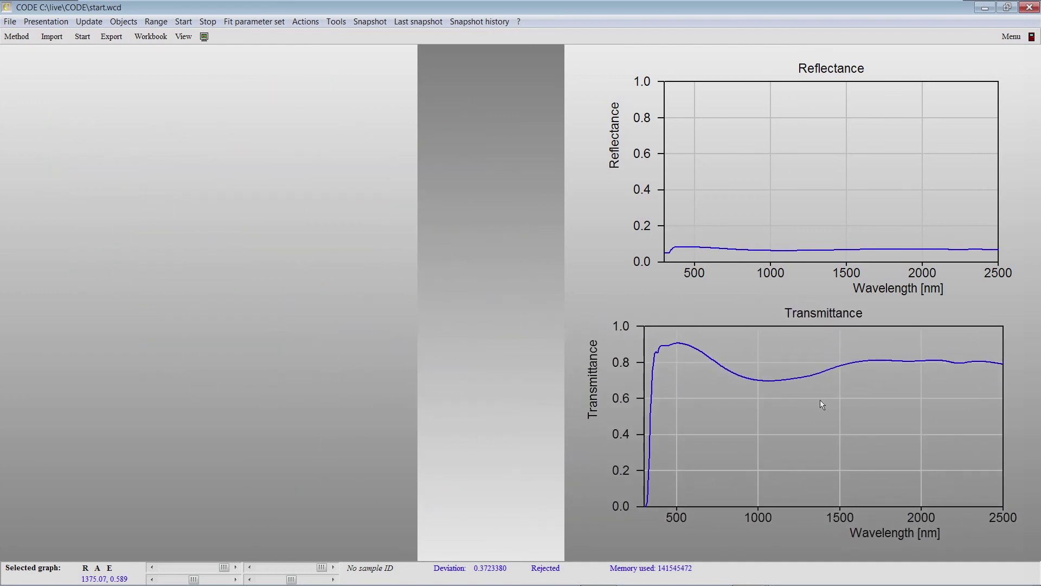
drag(652, 402, 675, 405)
drag(1005, 404, 997, 407)
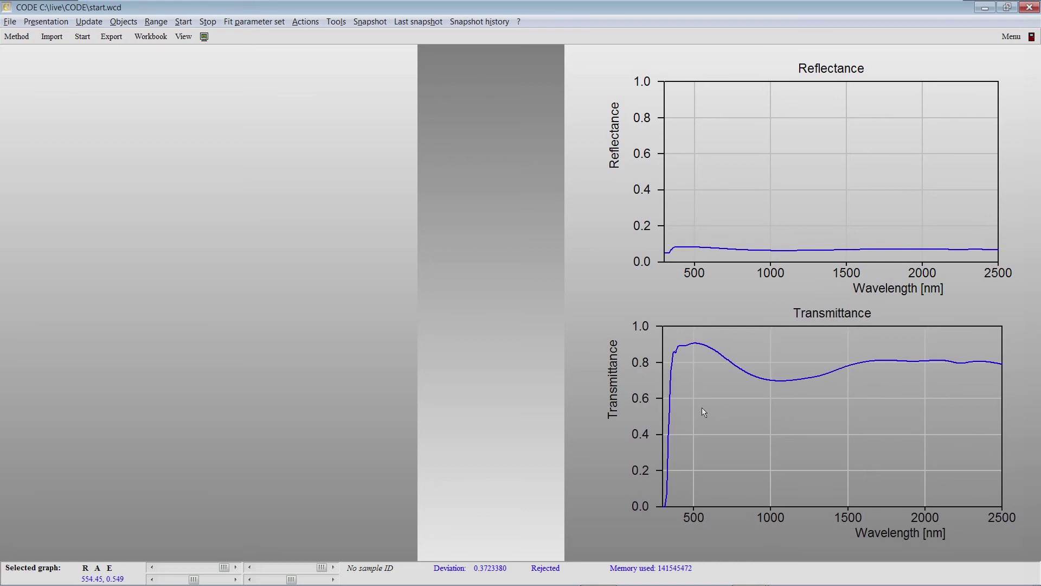
drag(698, 406, 700, 405)
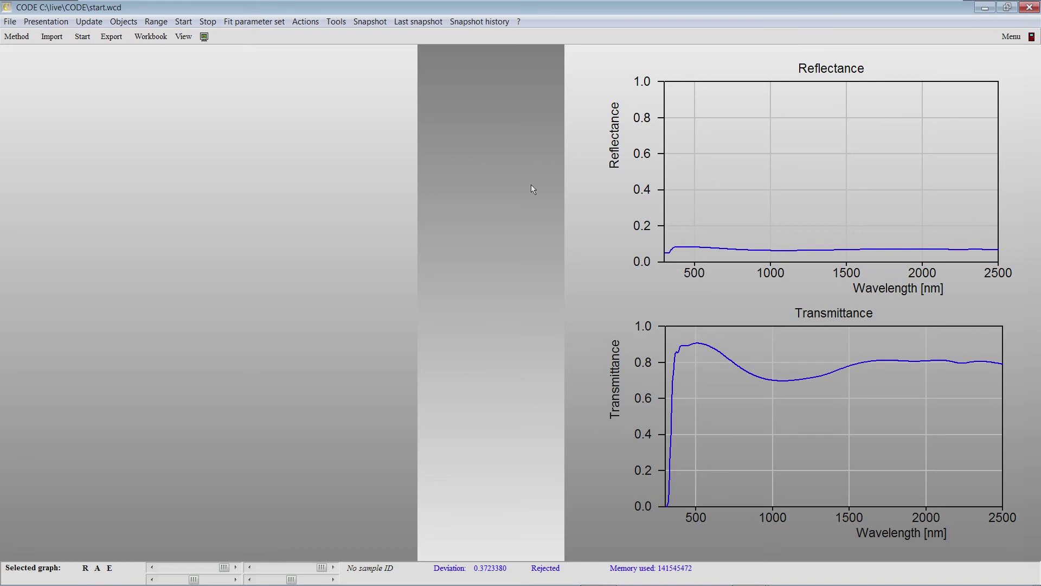
Add the layer stack to the Start screen view as a layer stack view and return to the main view
click(442, 276)
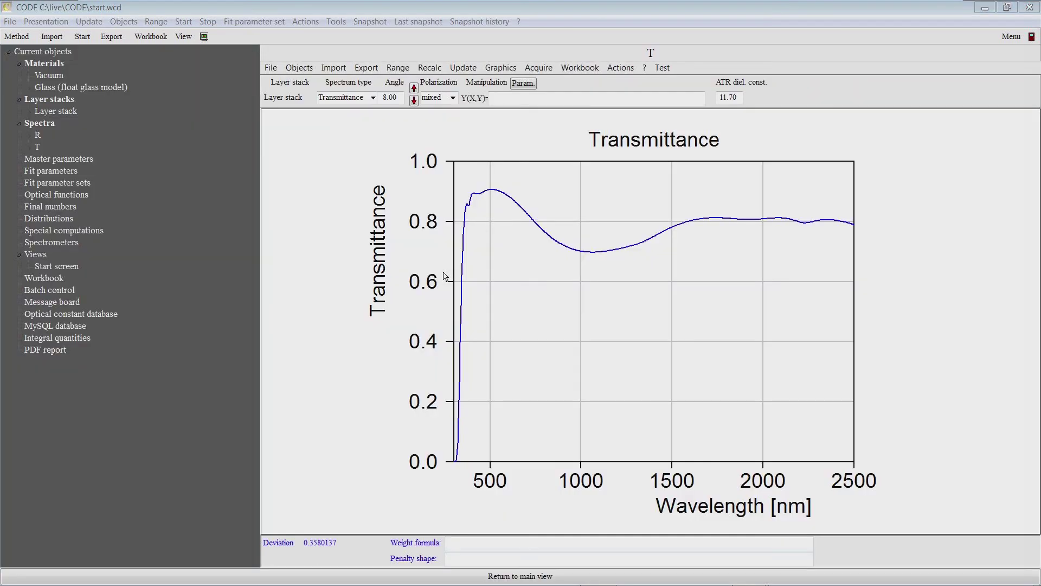
click(56, 266)
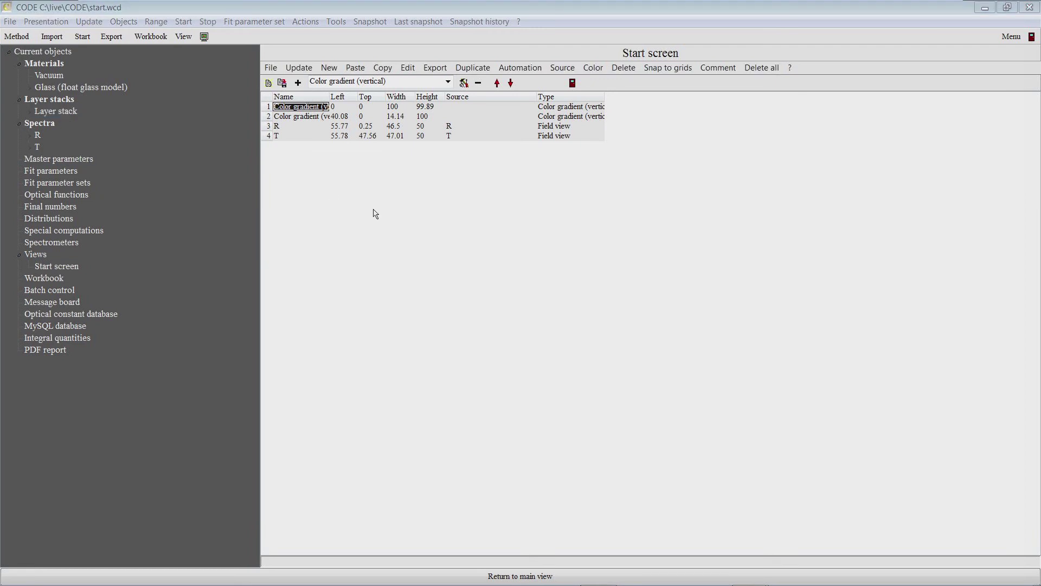
drag(373, 213, 377, 216)
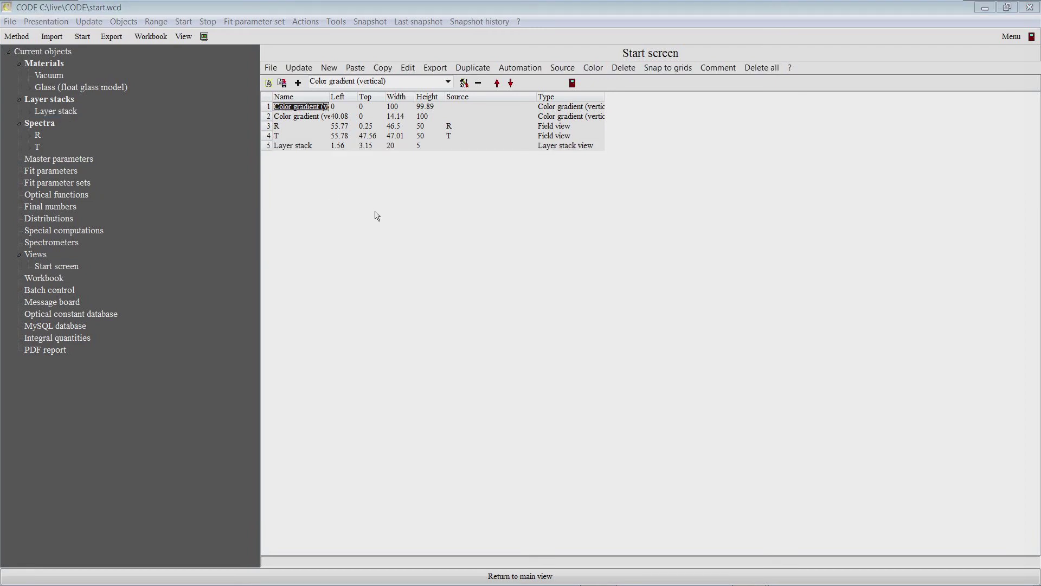
key(Escape)
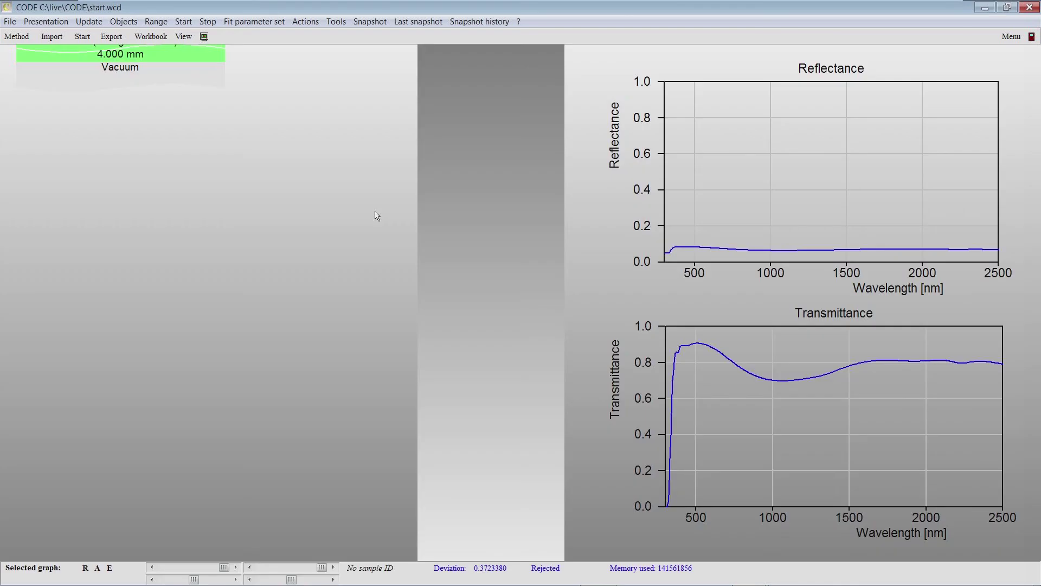
Place the layer stack view on the vertical gradient band and narrow it to a width of about 13.2
drag(115, 61, 490, 321)
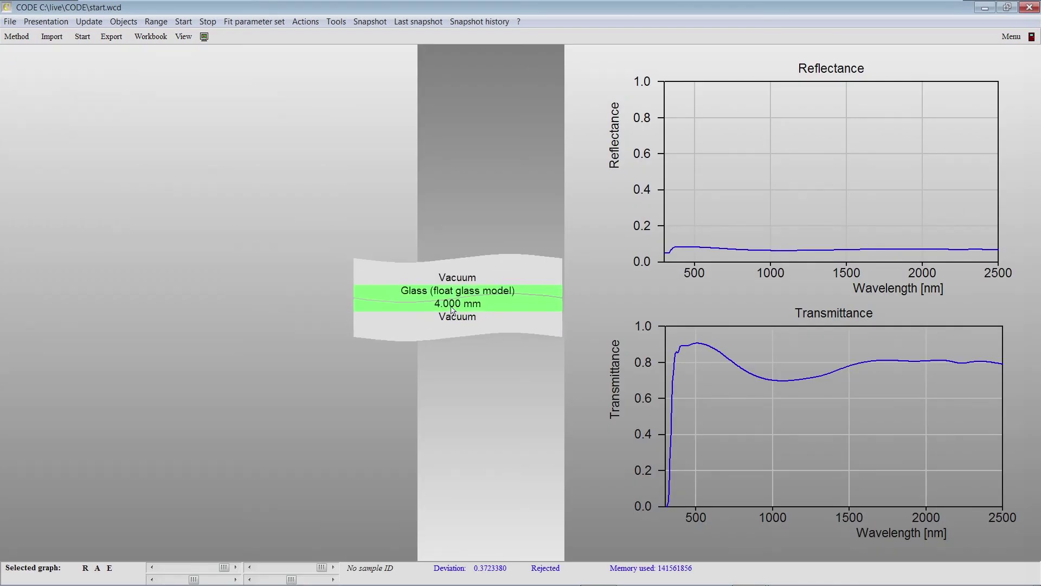
drag(352, 304, 425, 314)
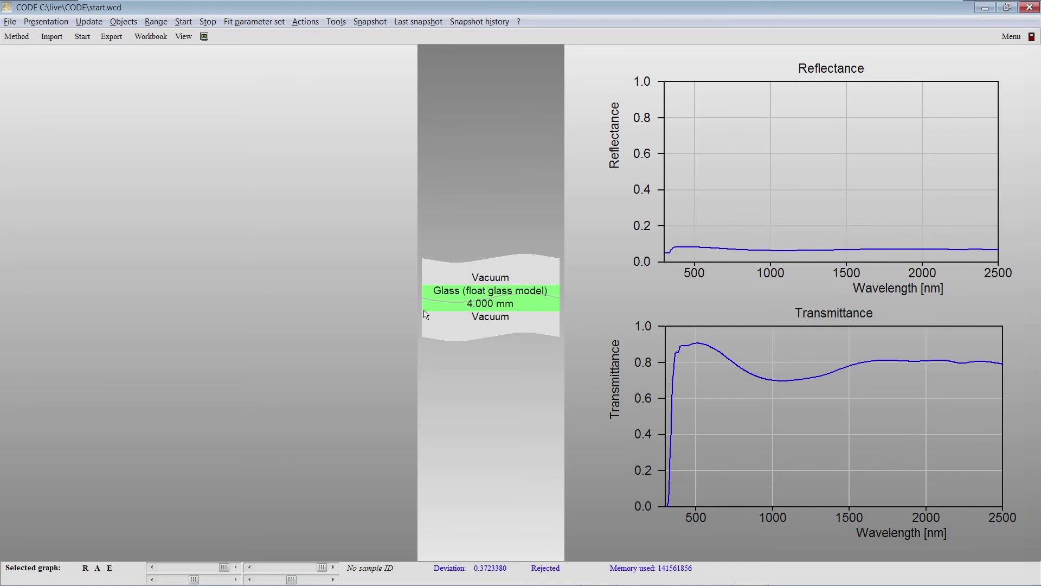
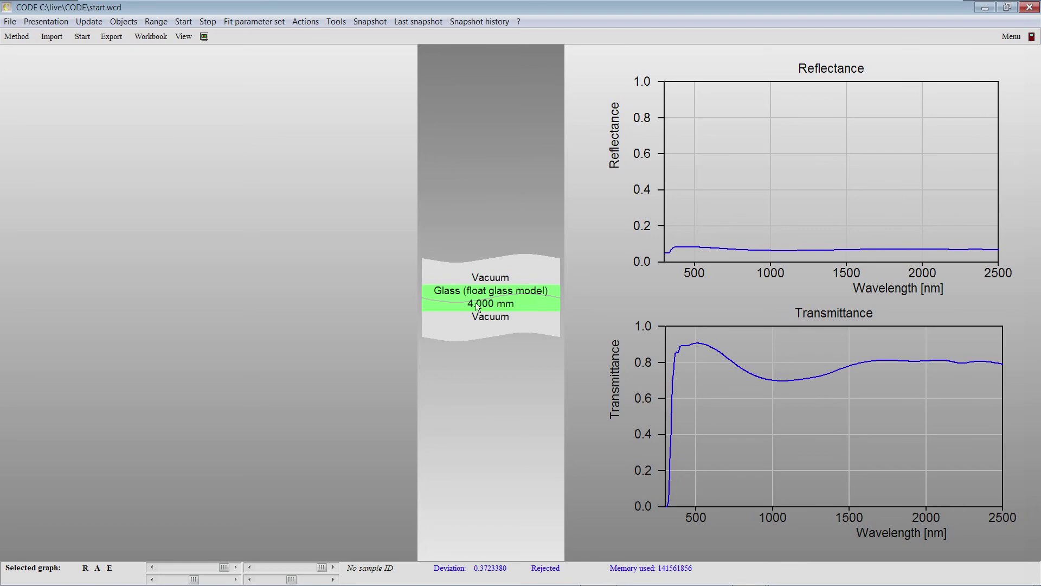
Add the layer thickness of the float glass layer (Stack 1, Layer 2) to the fit parameters
double_click(477, 307)
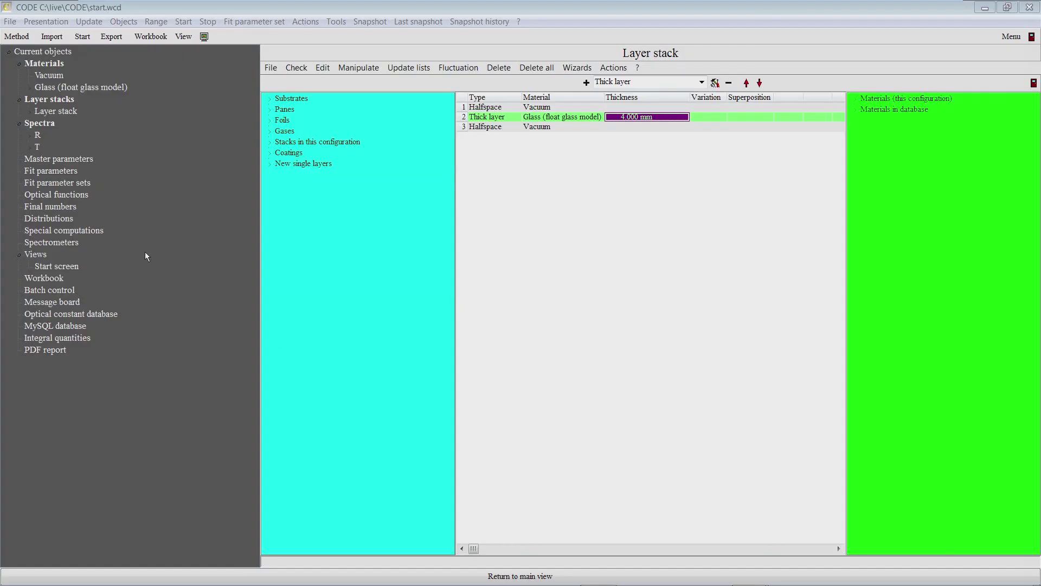
click(70, 171)
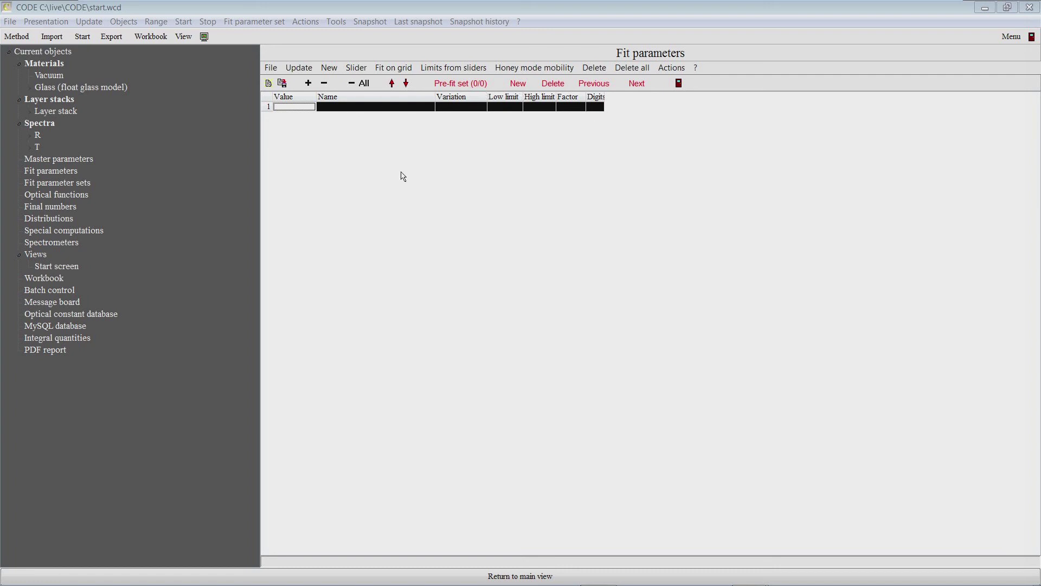
click(308, 84)
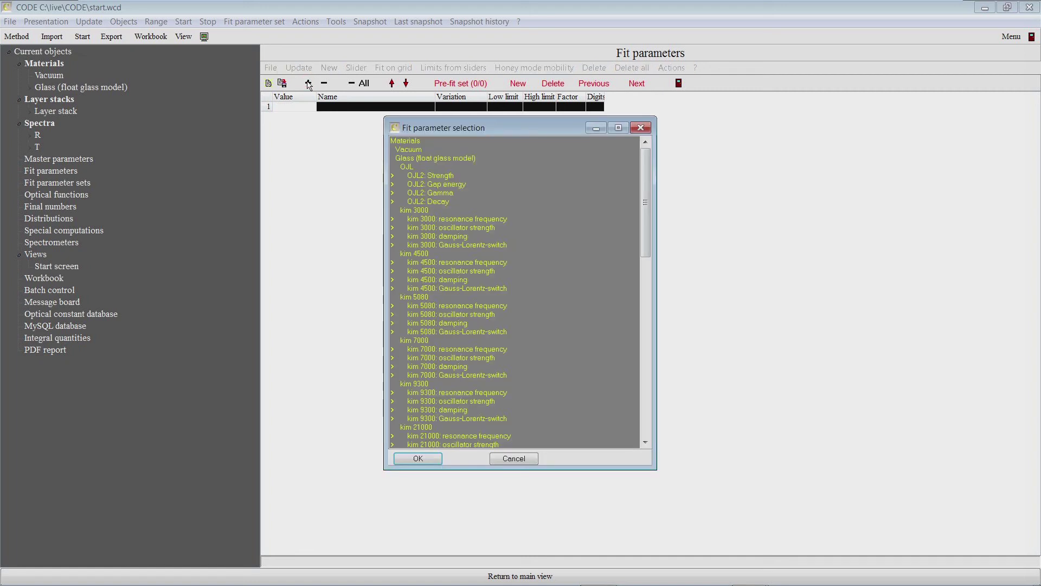
drag(429, 129, 379, 28)
drag(595, 367, 762, 533)
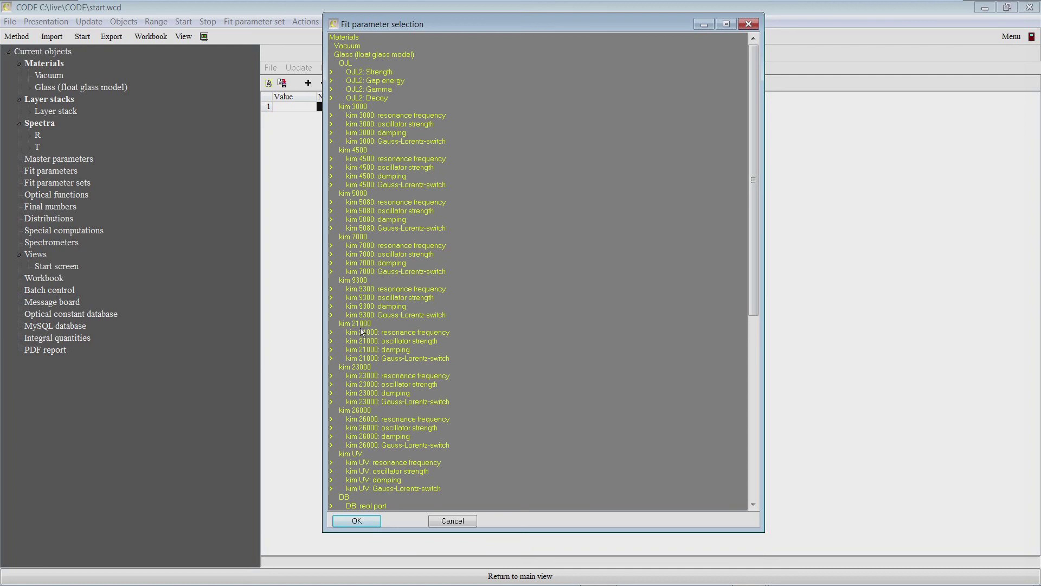
drag(754, 180, 753, 319)
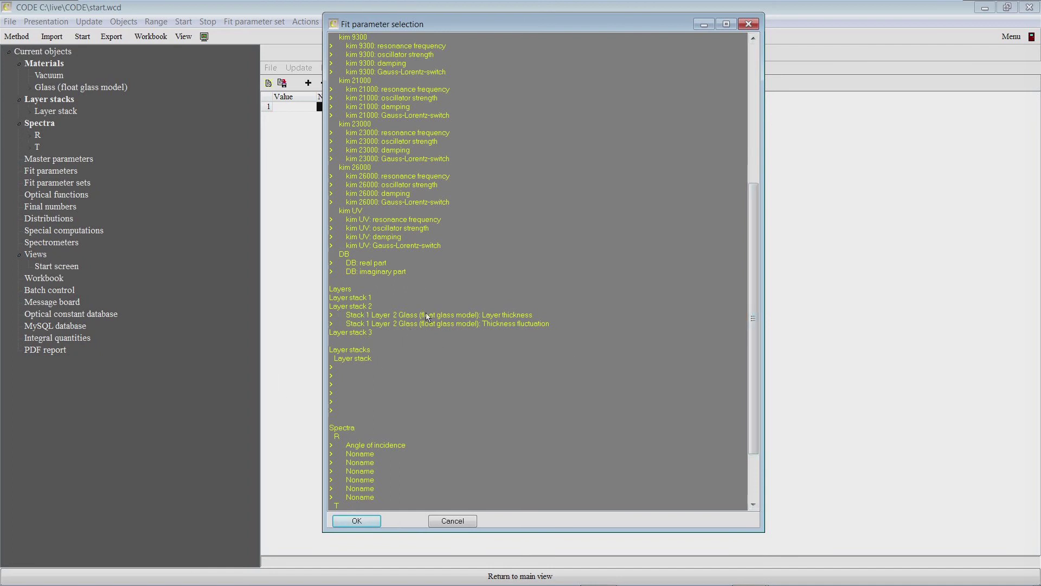
click(401, 316)
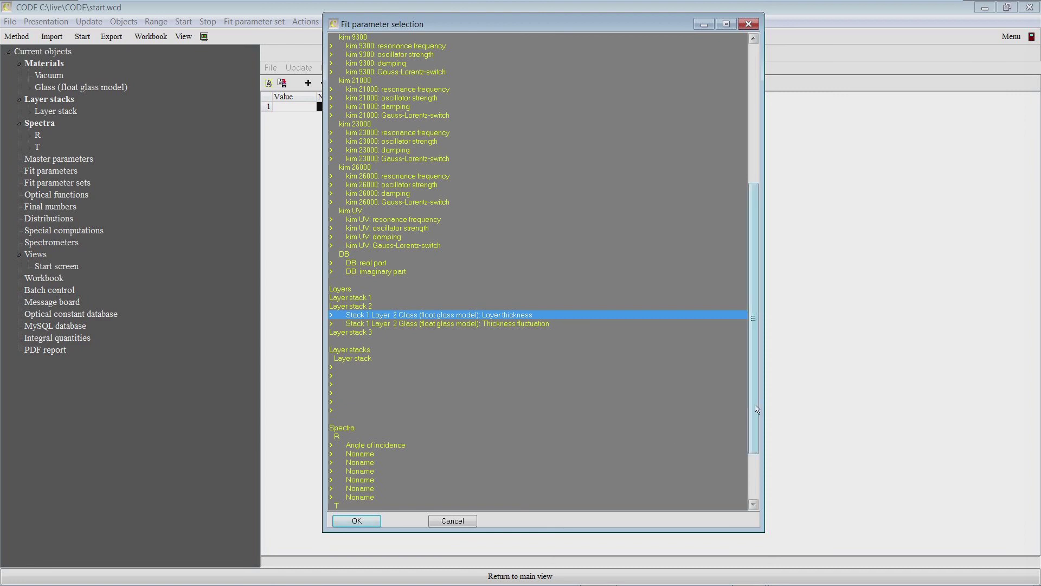
scroll(757, 408, down, 3)
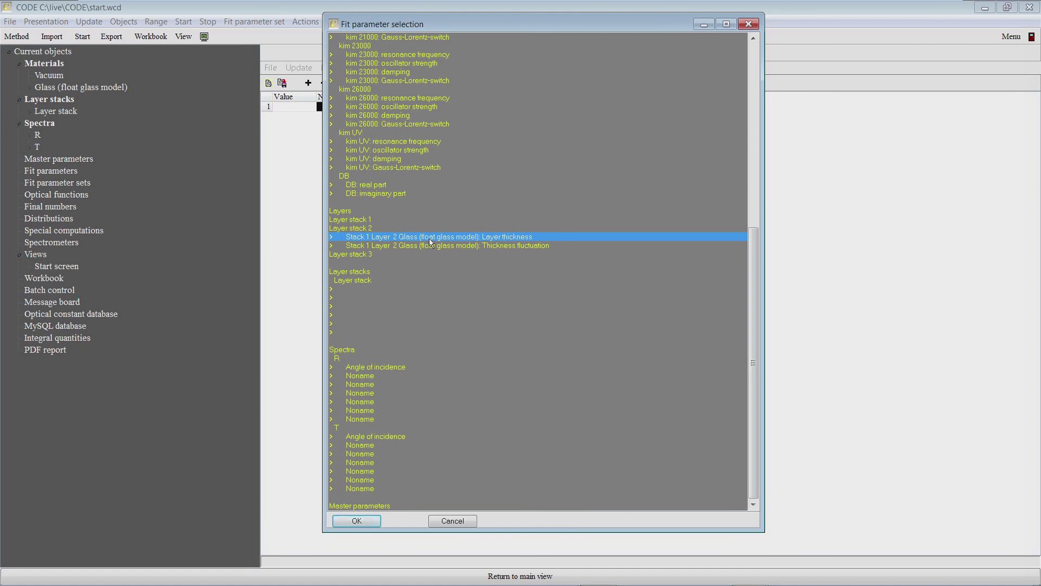
click(358, 521)
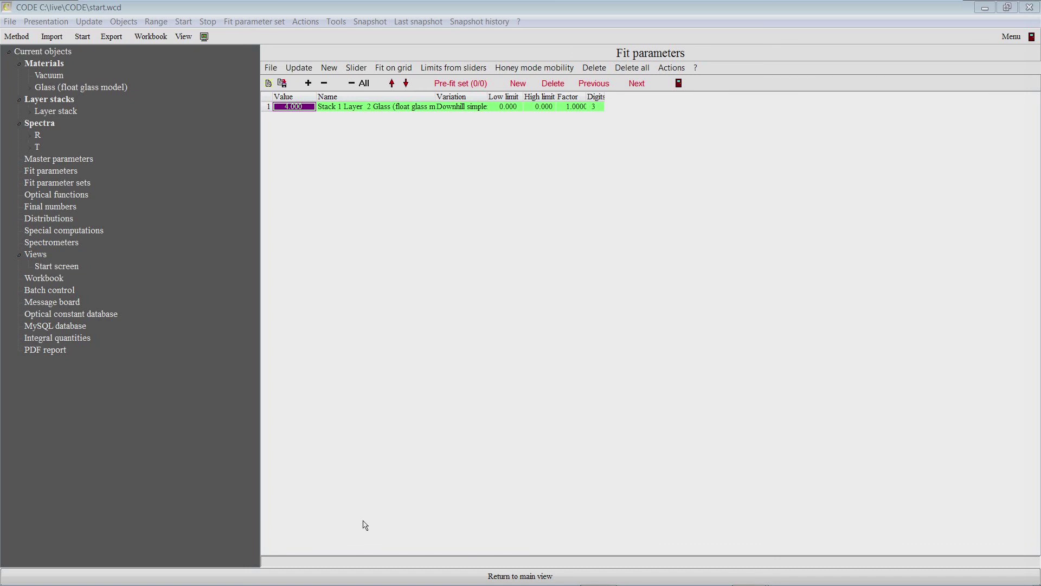
Widen the Name column of the fit parameters and set the layer thickness limits to 1 (low) and 20 (high)
drag(437, 93, 513, 104)
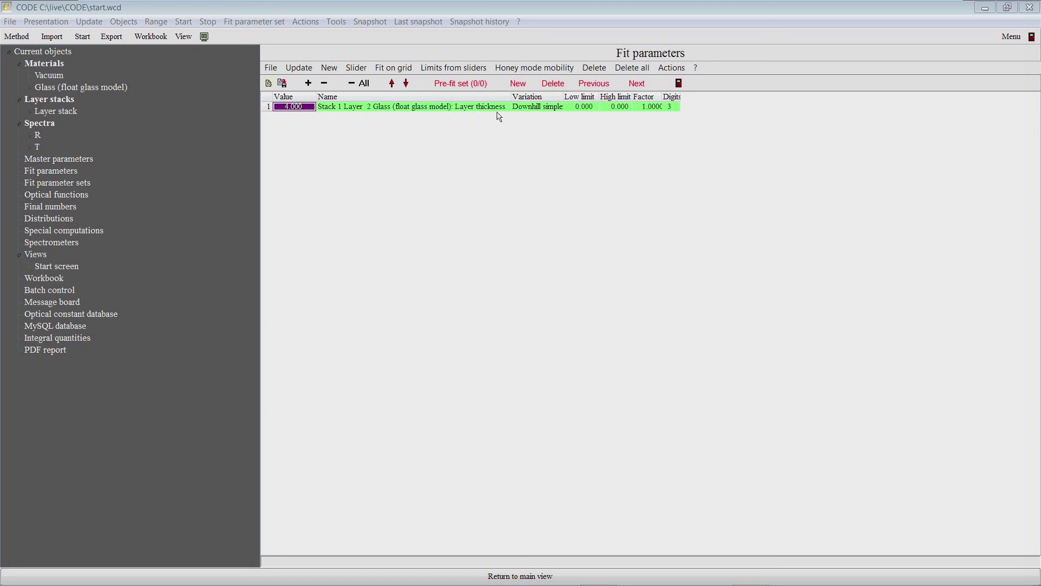
drag(511, 97, 528, 101)
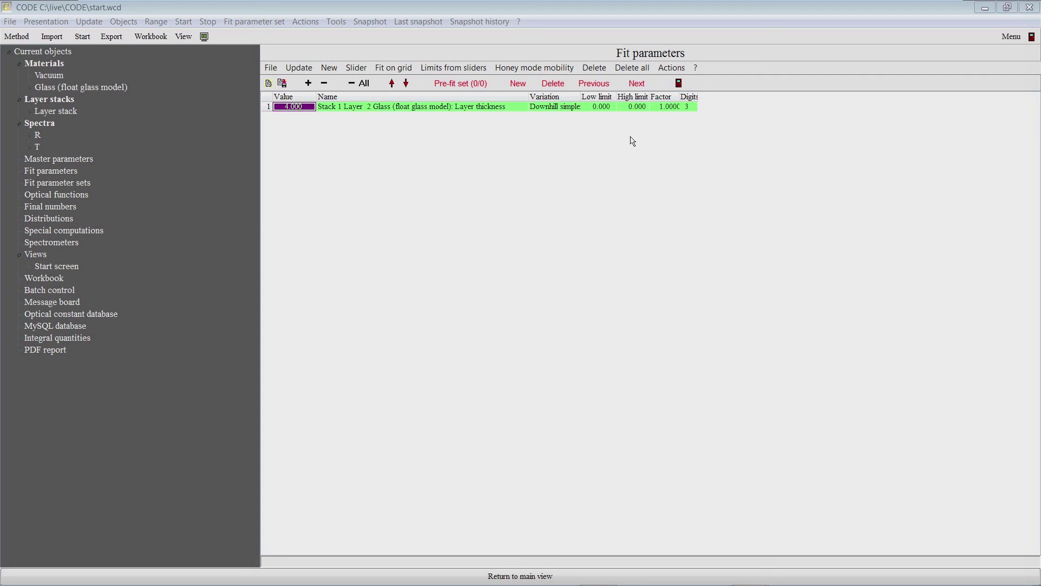
click(601, 110)
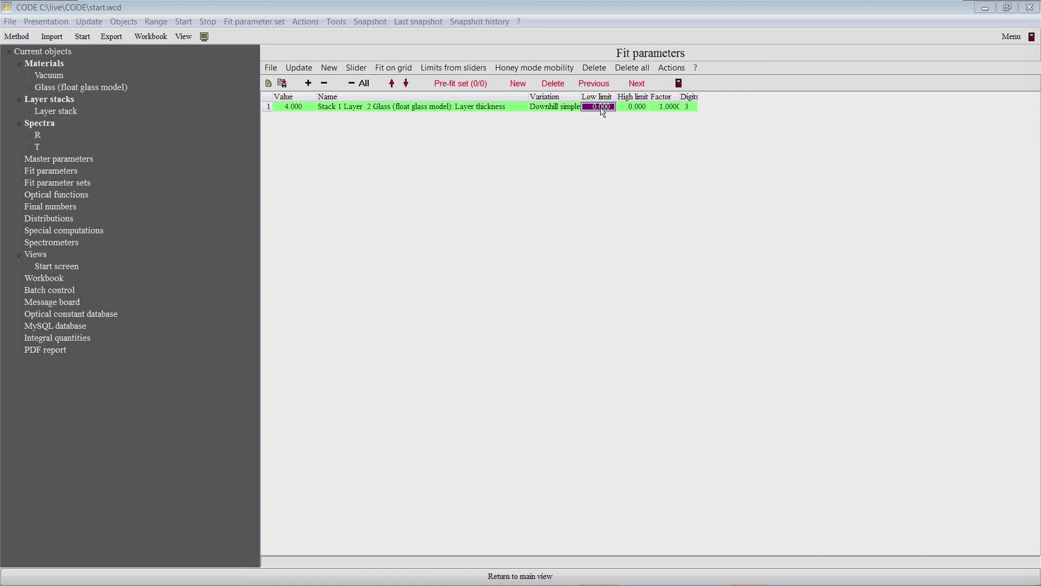
text(1)
key(Tab)
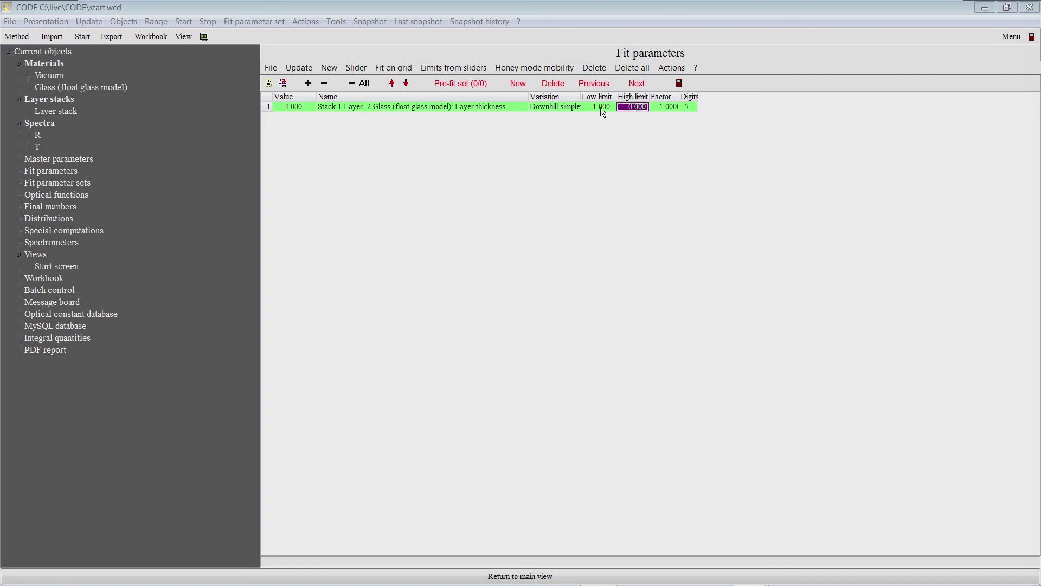
text(20)
key(Return)
Widen the Digits column and set the layer thickness fit parameter to 1 digit
drag(701, 100, 724, 101)
click(697, 108)
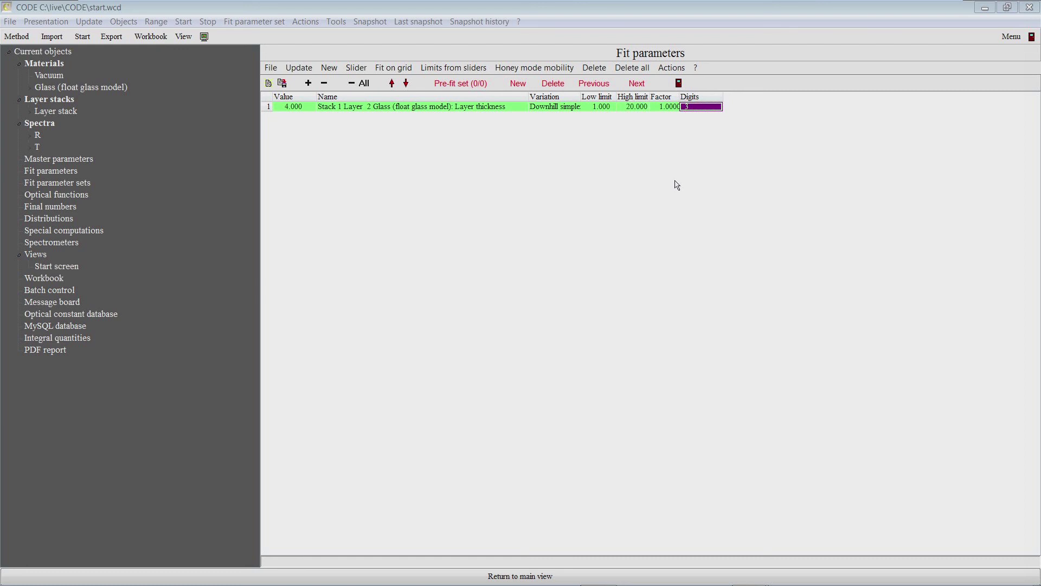
text(1)
key(Return)
Add the fit parameters to the Start screen view and fit their thickness slider beside the gradient band in the main view
click(56, 267)
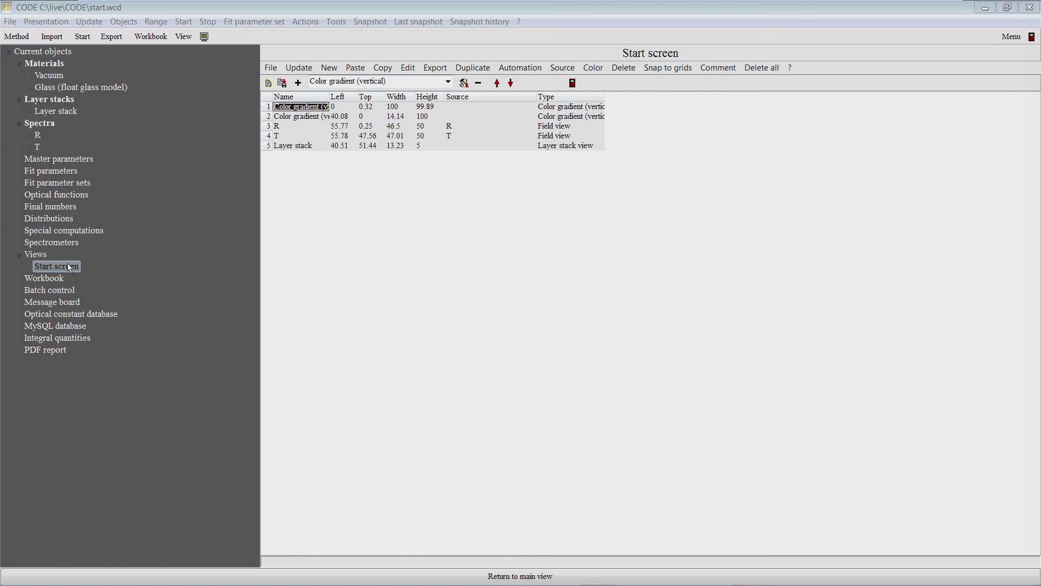
drag(41, 172, 315, 187)
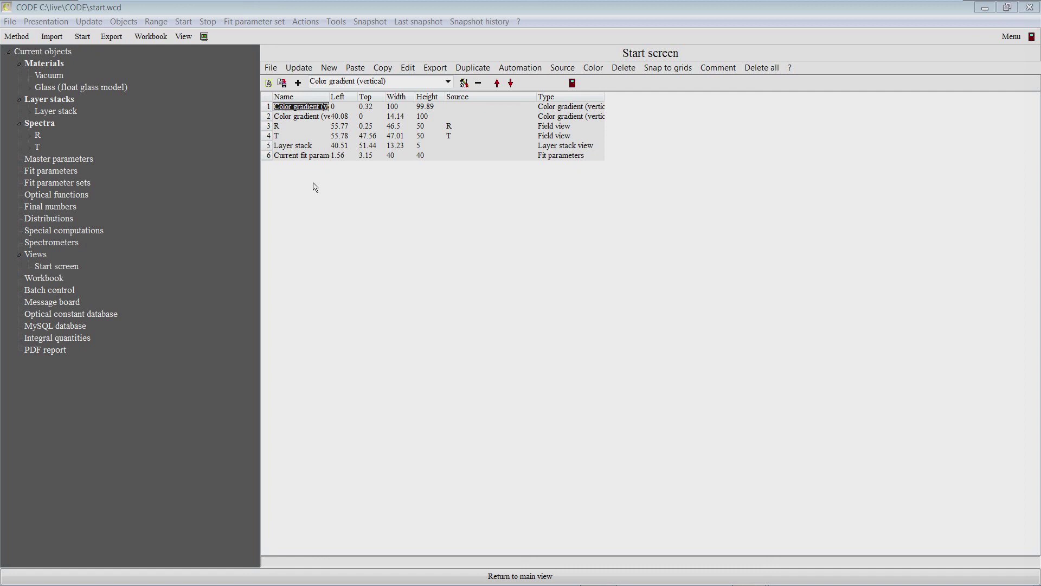
key(Escape)
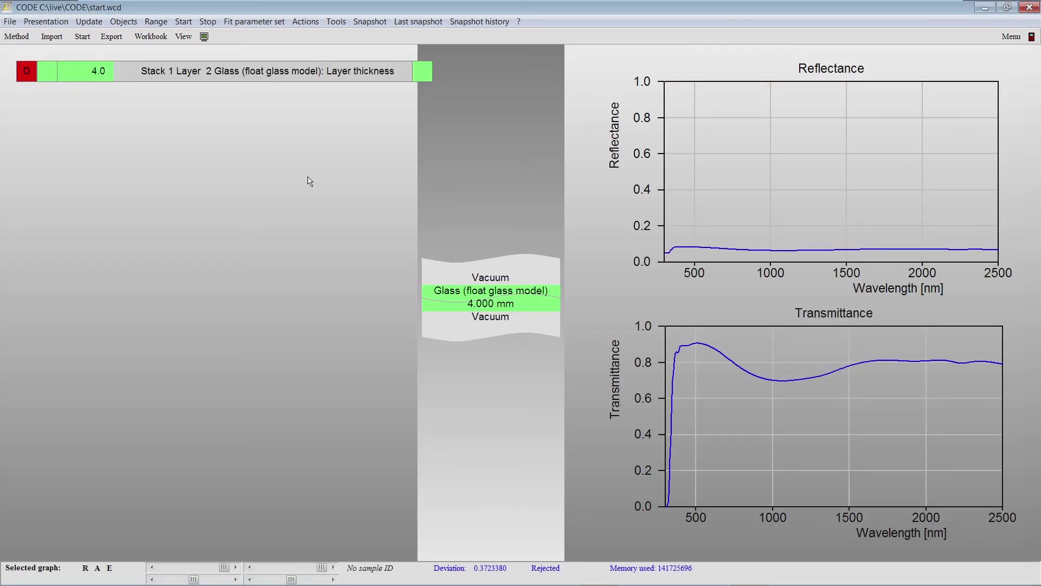
drag(227, 73, 217, 337)
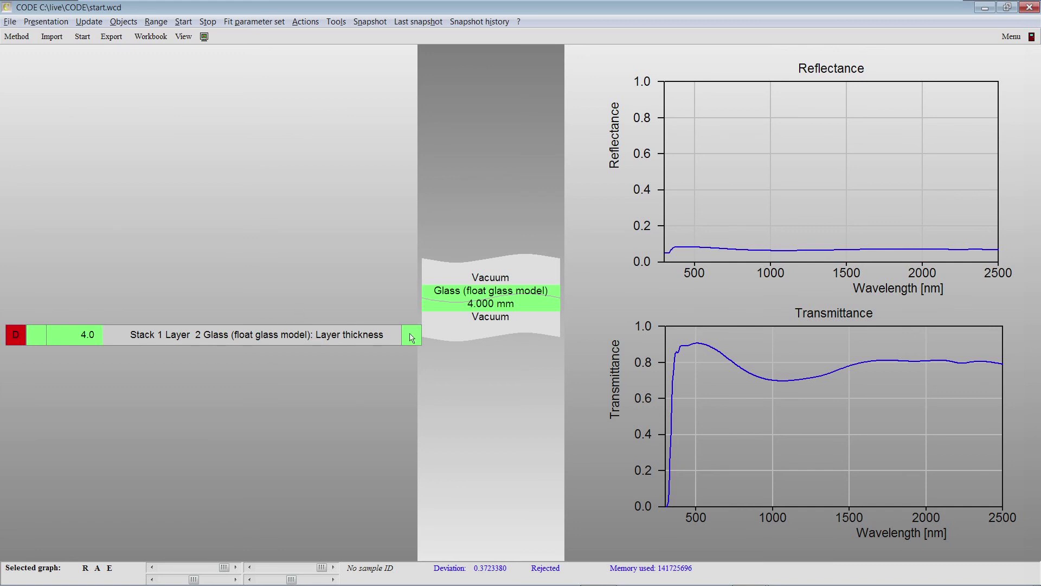
drag(418, 337, 411, 339)
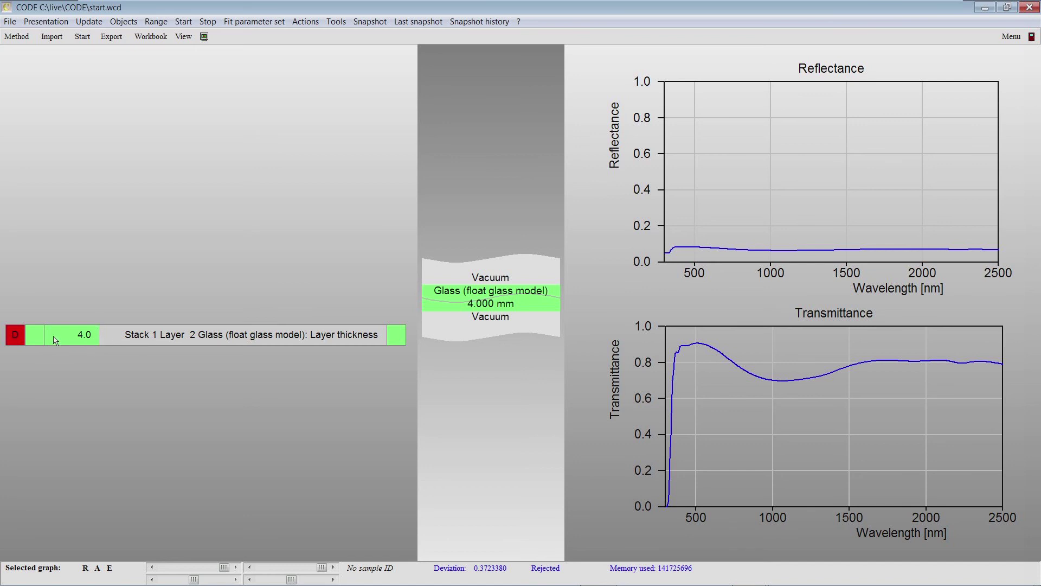
Review the minimum and maximum settings of the layer thickness slider and accept them
click(33, 338)
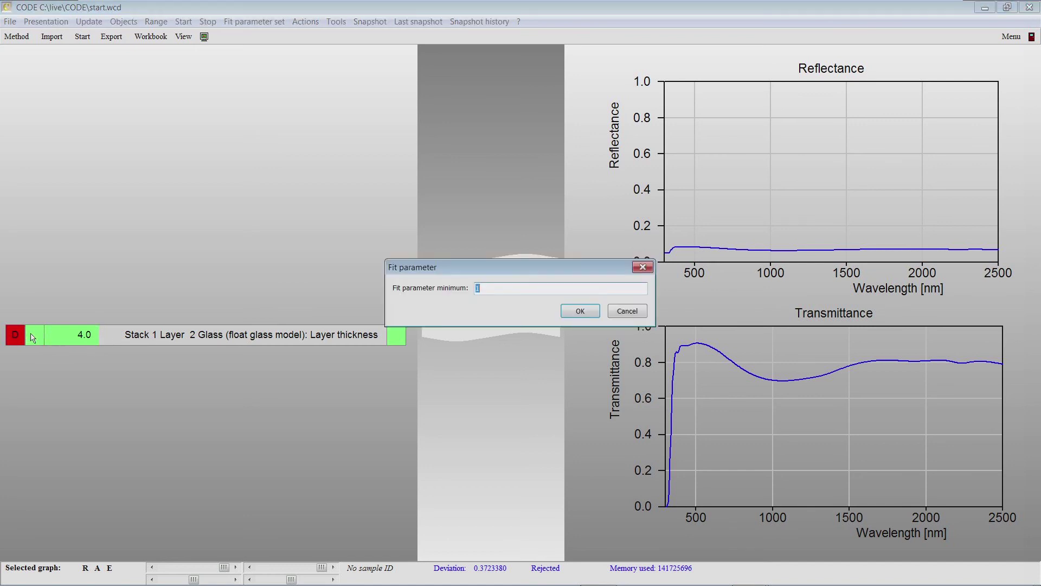
key(Return)
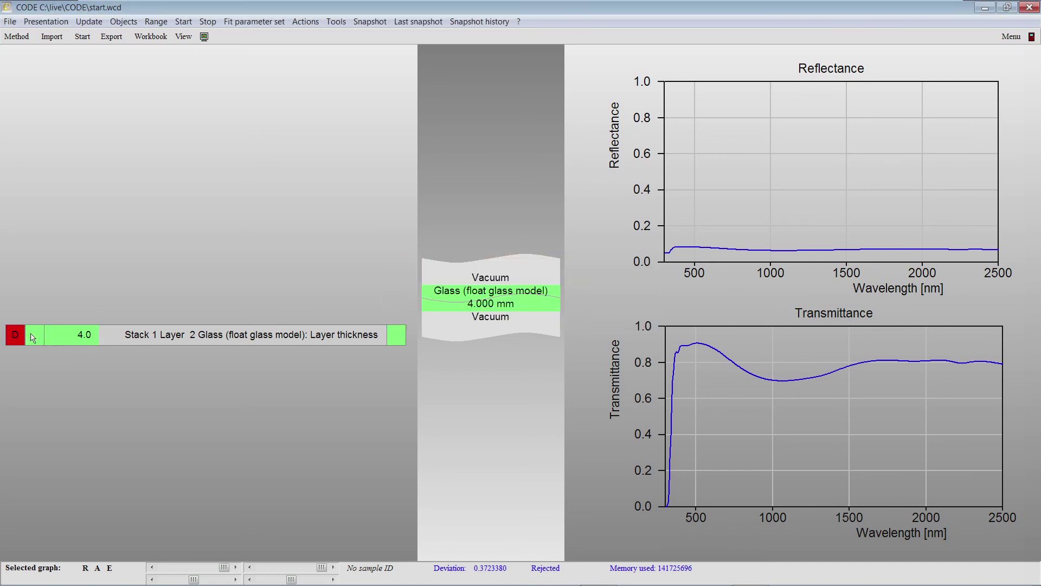
click(396, 337)
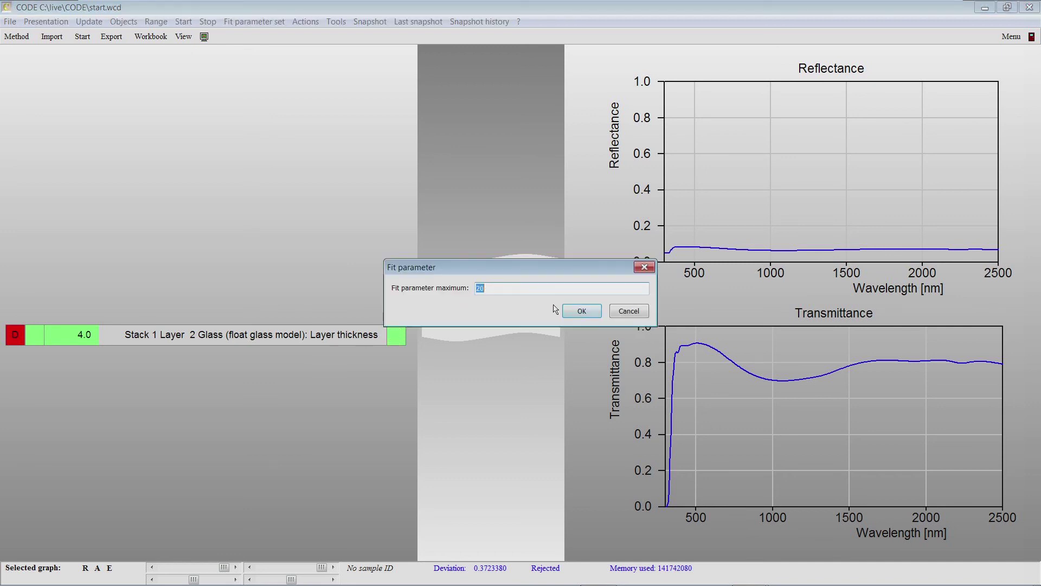
click(581, 311)
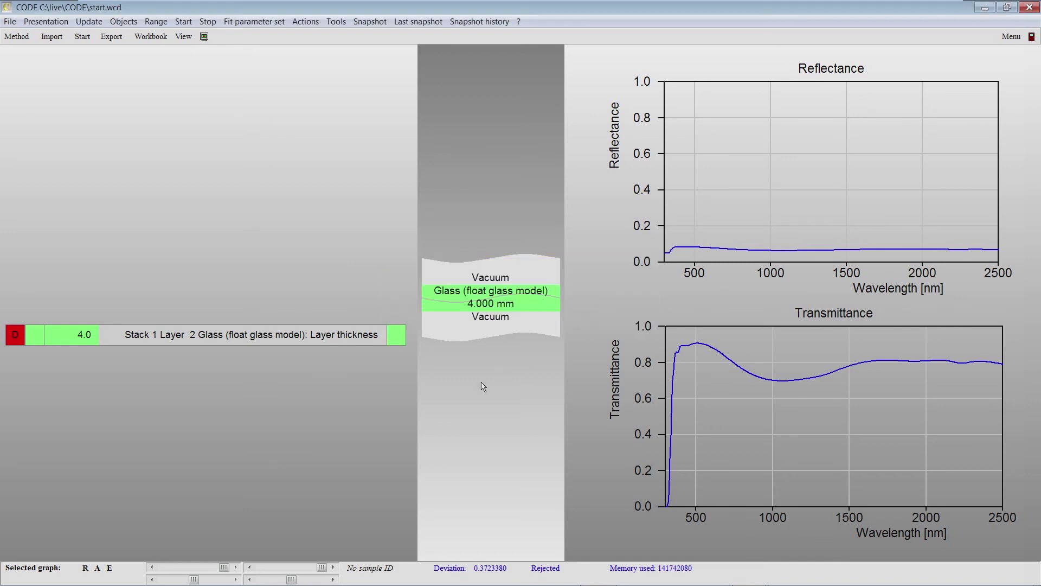
click(397, 343)
click(570, 313)
click(38, 336)
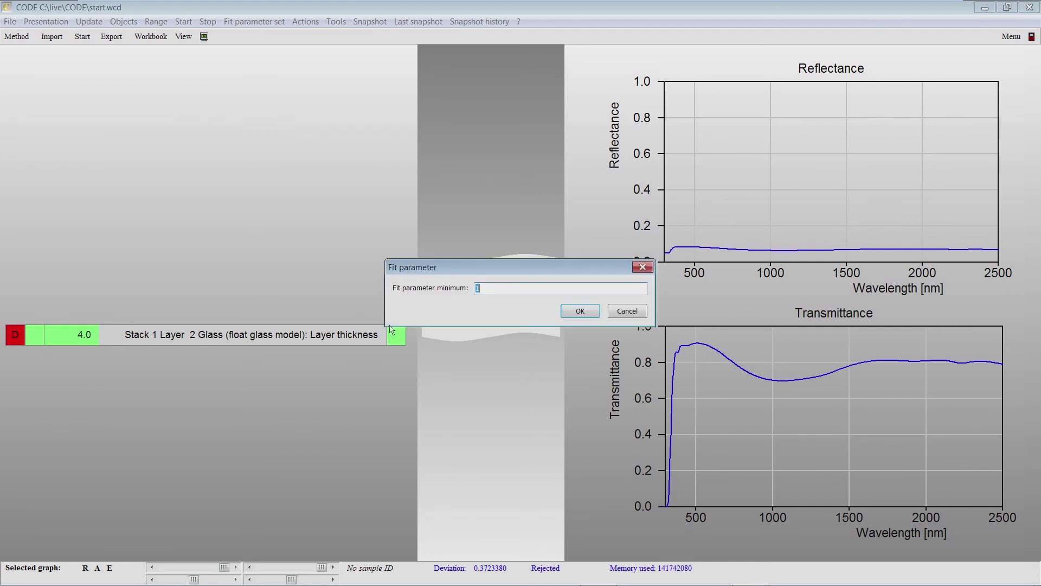
click(591, 312)
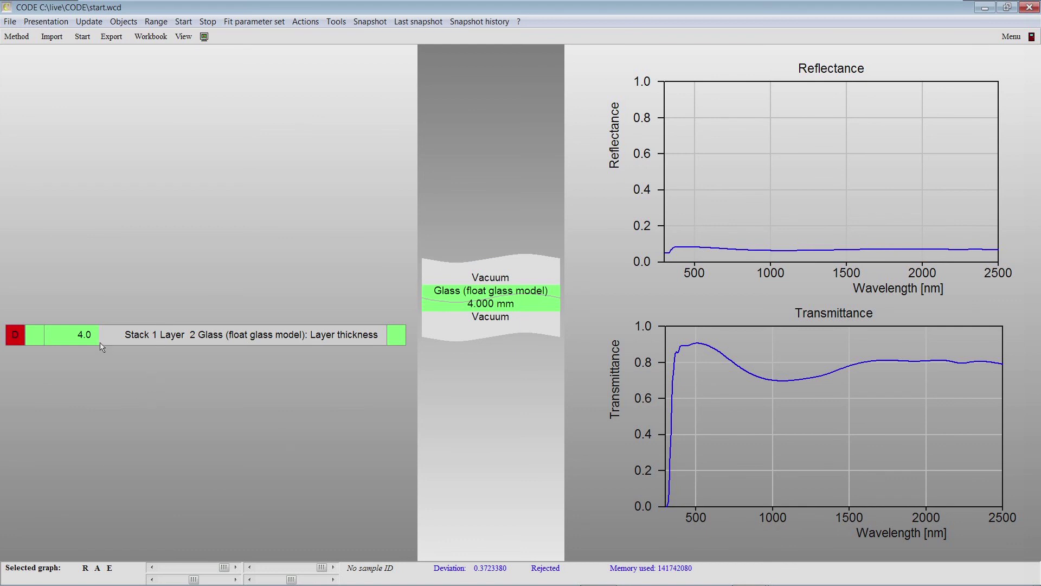
Vary the glass layer thickness with its slider, first to about 1.8 mm and then to about 7.1 mm
drag(100, 339, 62, 342)
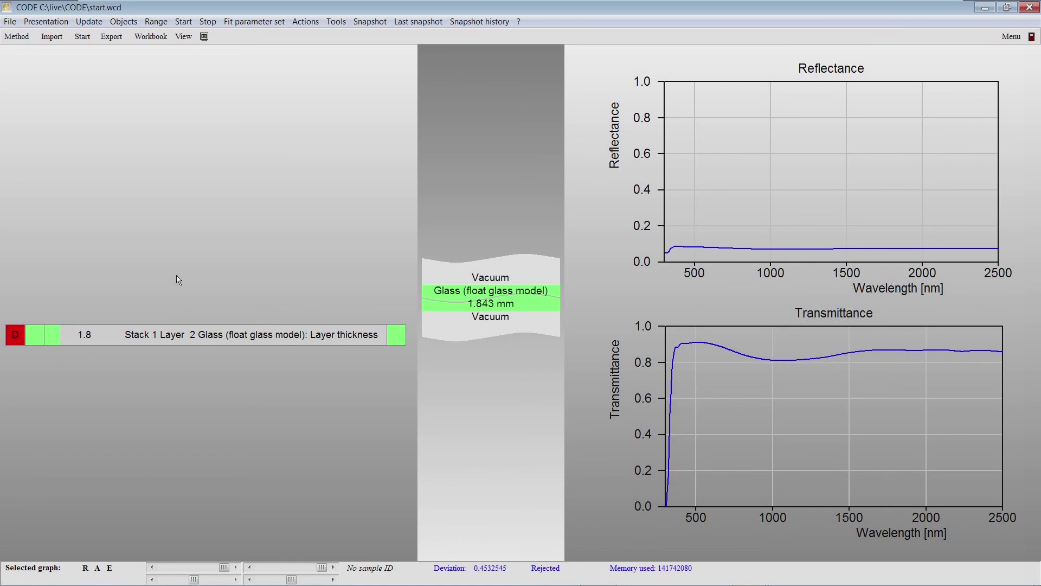
drag(60, 339, 156, 341)
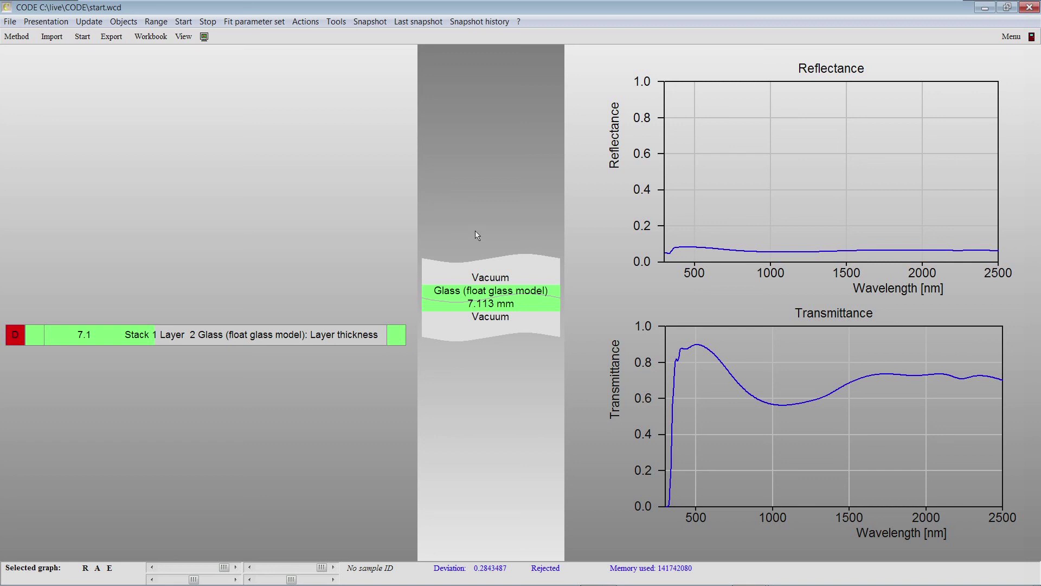
Find the TiO2 model in the optical constant database and add it to the Materials list
click(214, 245)
click(211, 241)
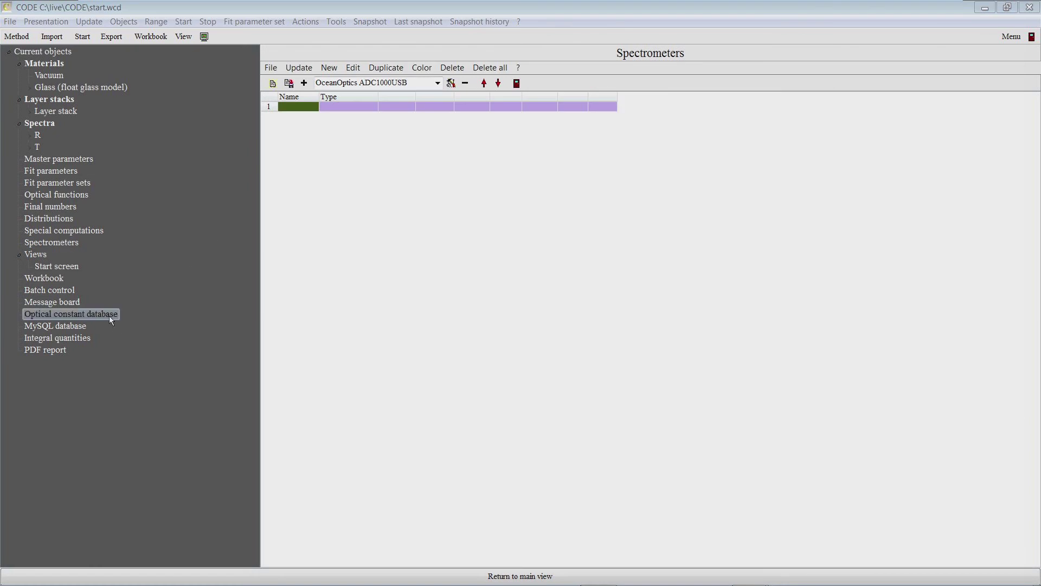
click(63, 314)
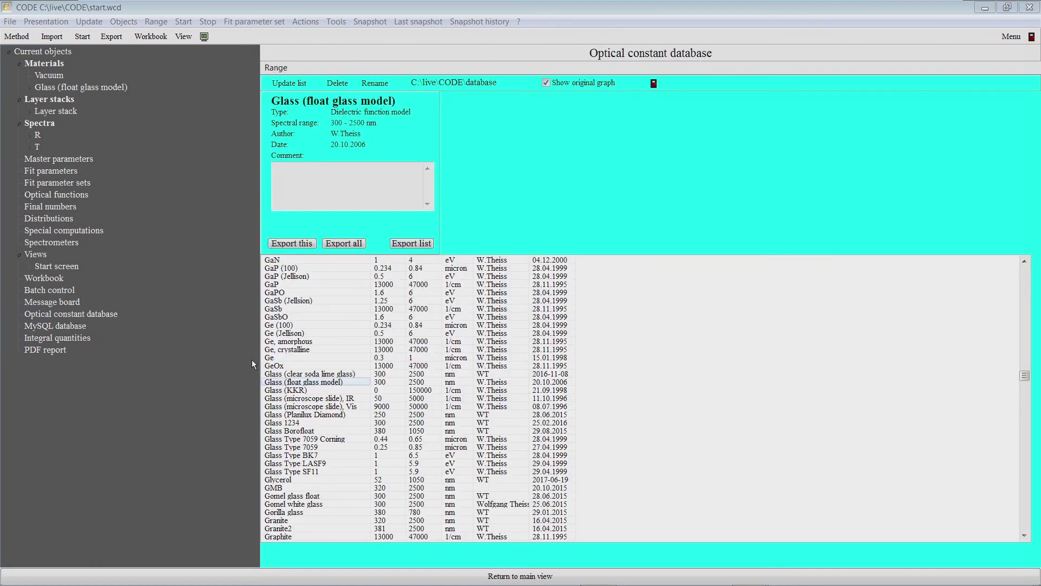
drag(1025, 375, 1025, 502)
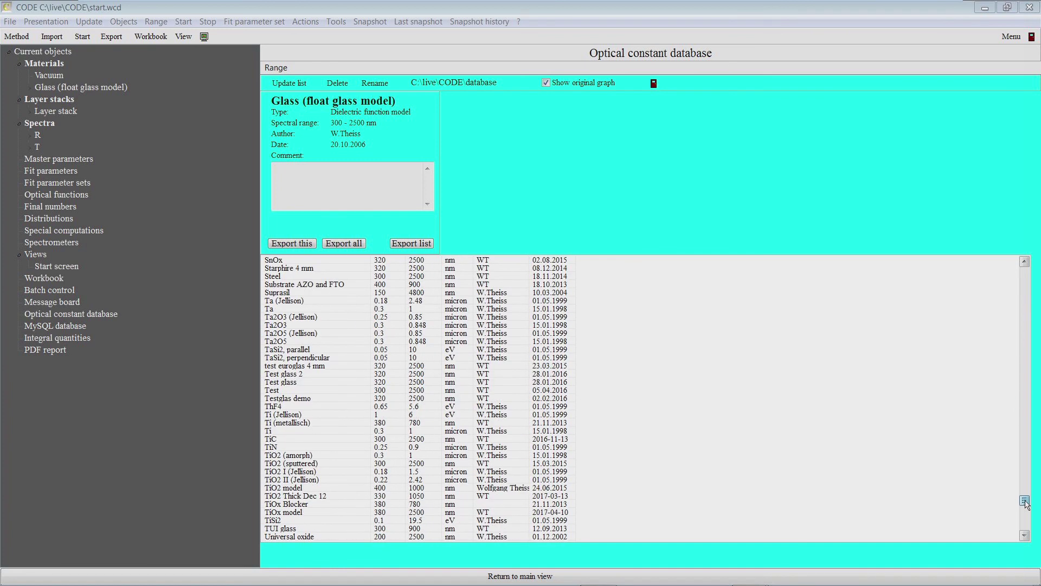
click(366, 488)
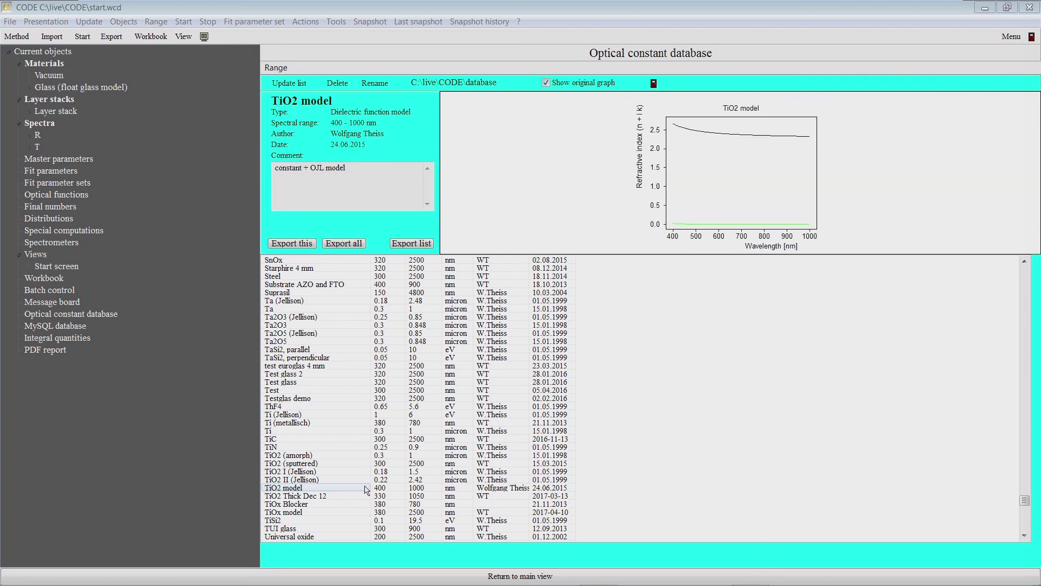
drag(366, 489, 73, 67)
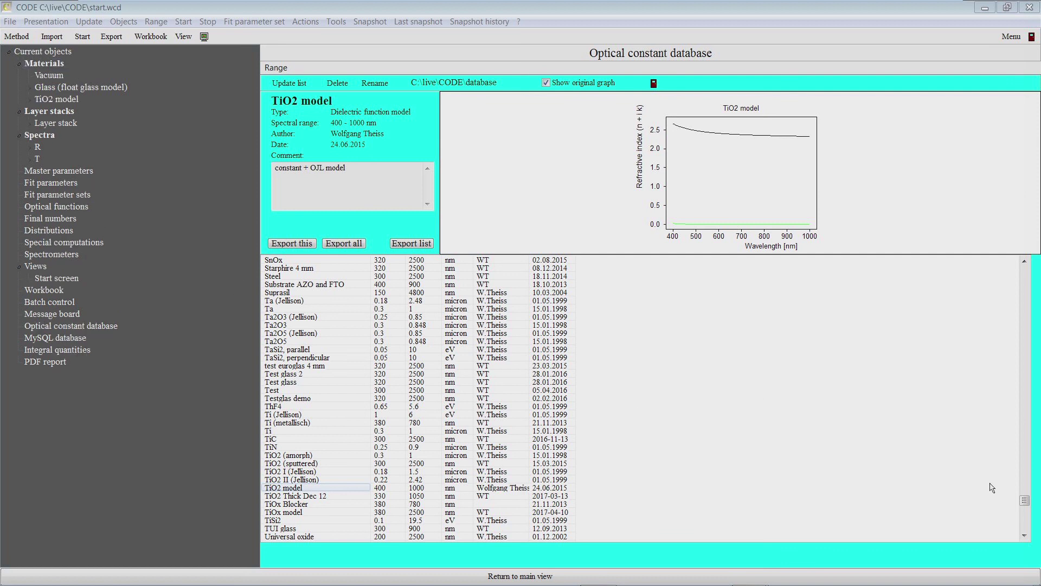
Find the SnOx model in the optical constant database and add it to the Materials list
scroll(1030, 505, up, 7)
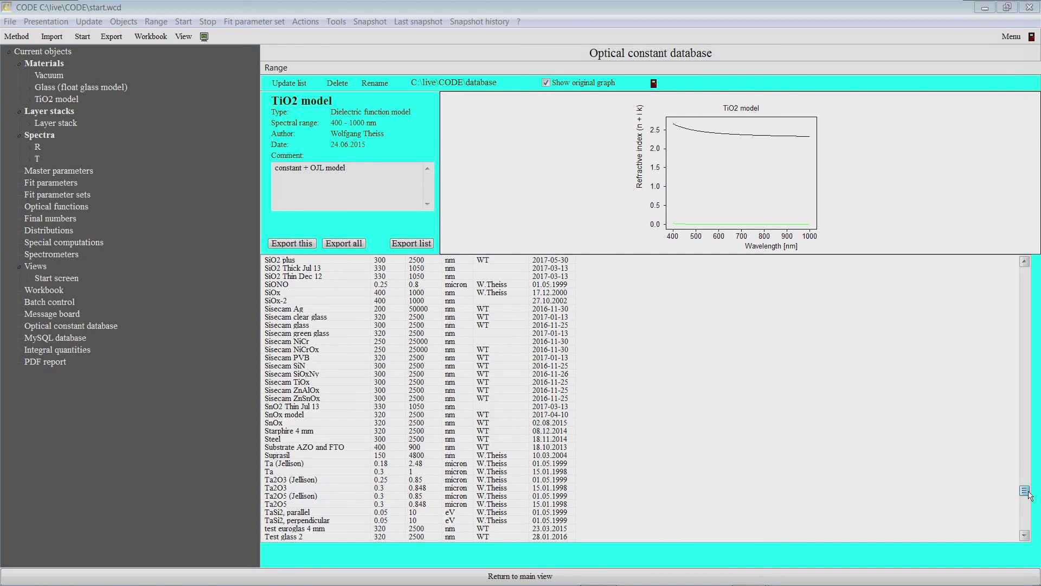
click(369, 416)
drag(370, 418, 55, 67)
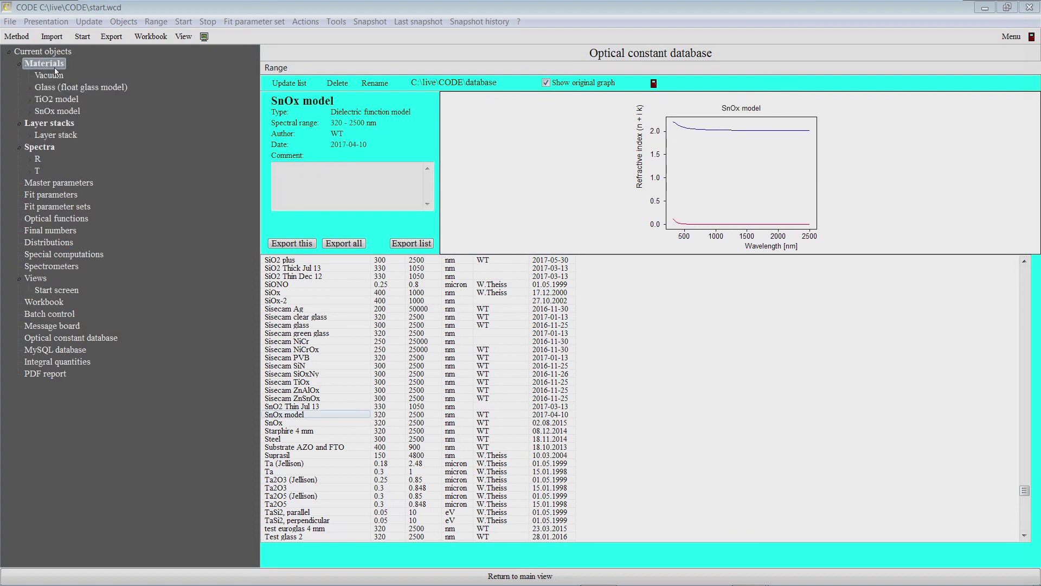
Find the Ag model (TL) in the optical constant database and add it to the Materials list
drag(1025, 492, 1007, 281)
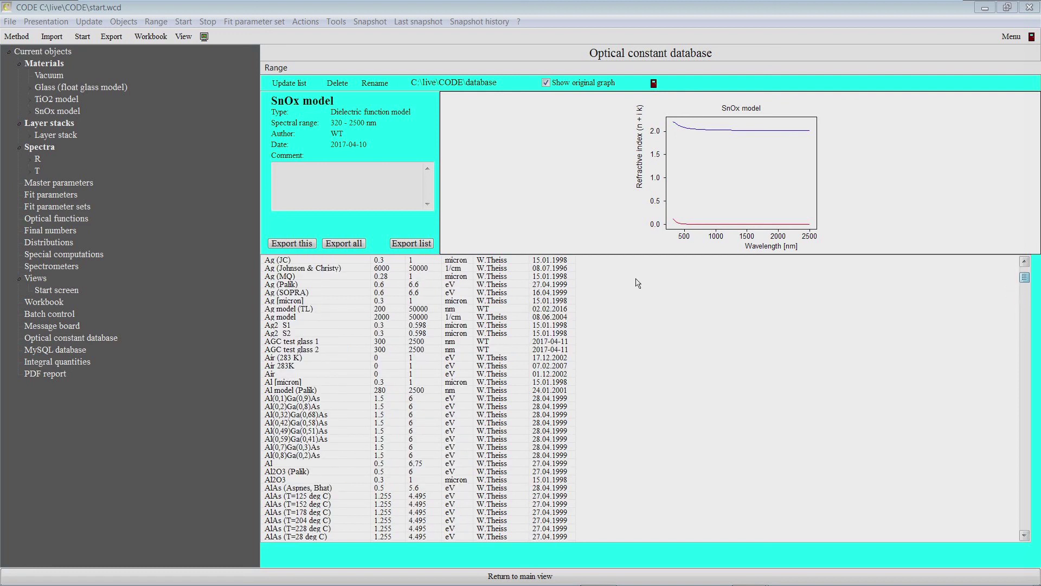
click(323, 308)
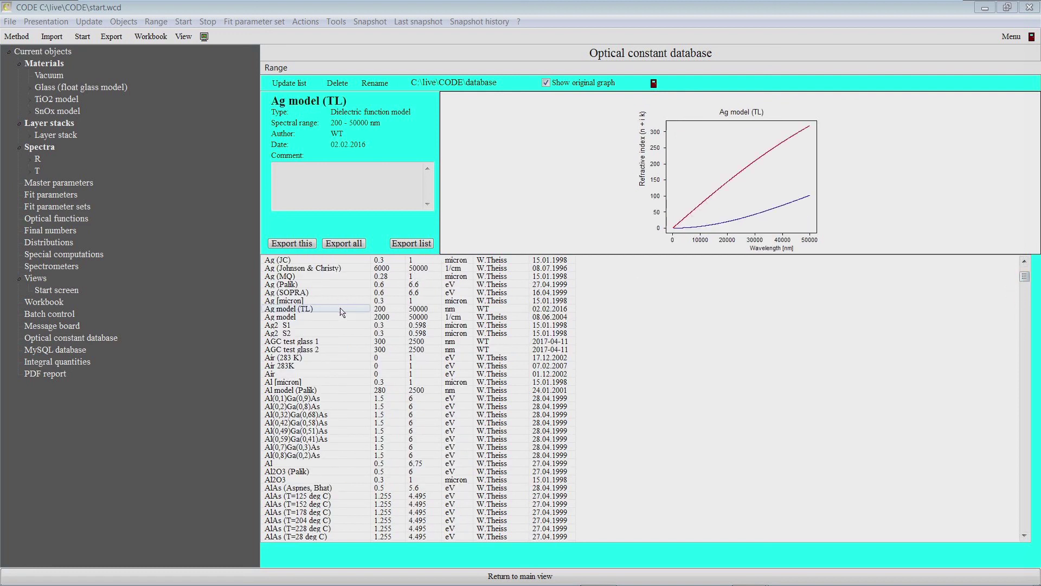
click(387, 309)
drag(63, 85, 54, 69)
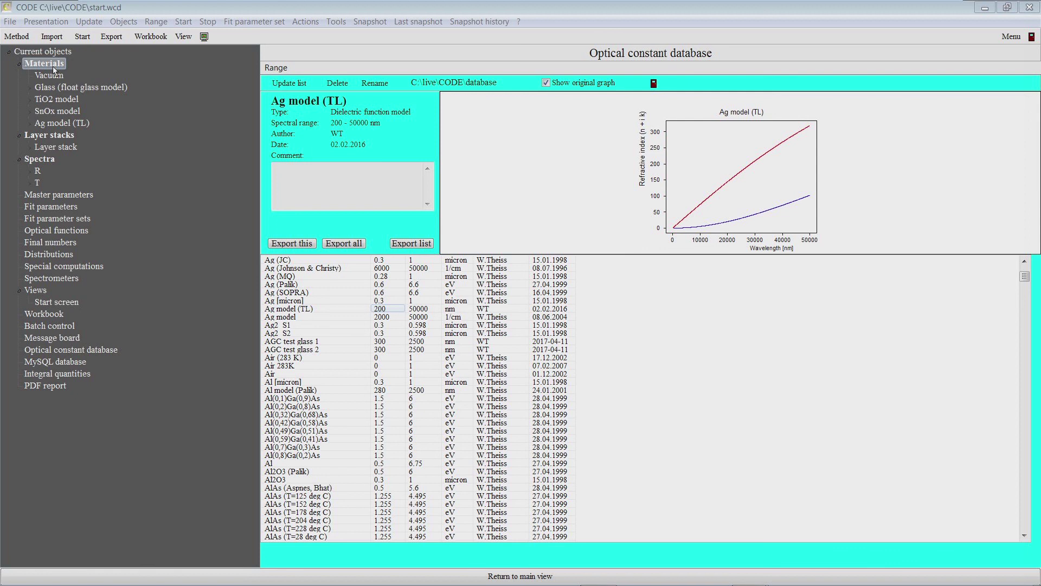
Apply the global spectral range of 300 to 2500 nm with 500 points and display the TiO2 model's refractive index
click(57, 100)
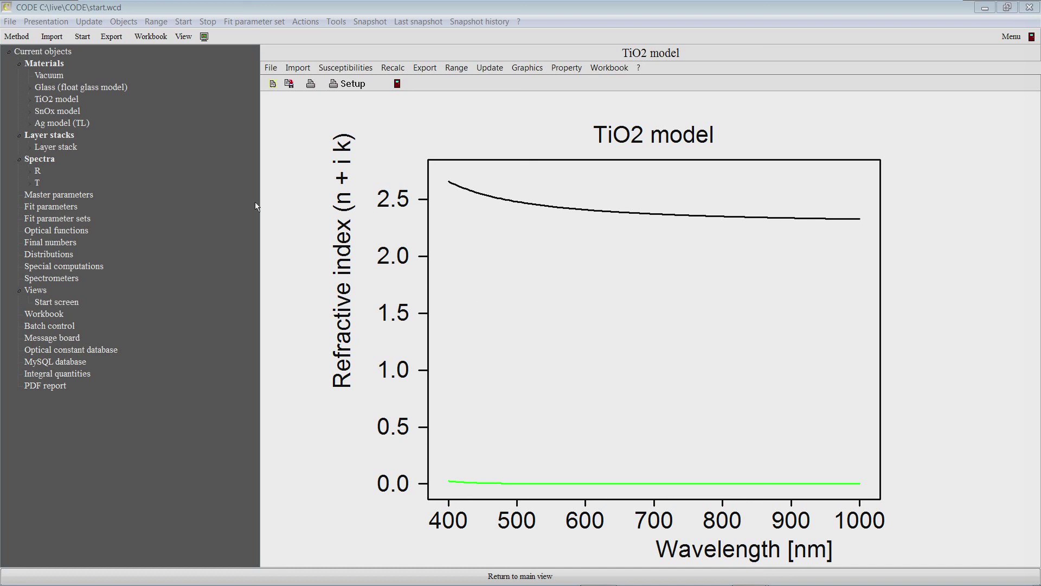
click(152, 23)
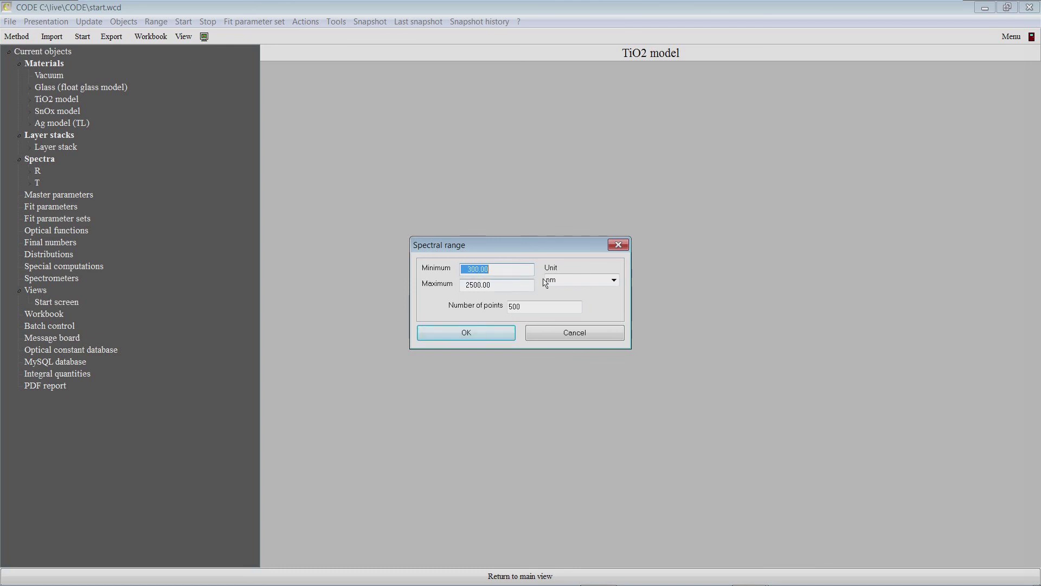
click(480, 337)
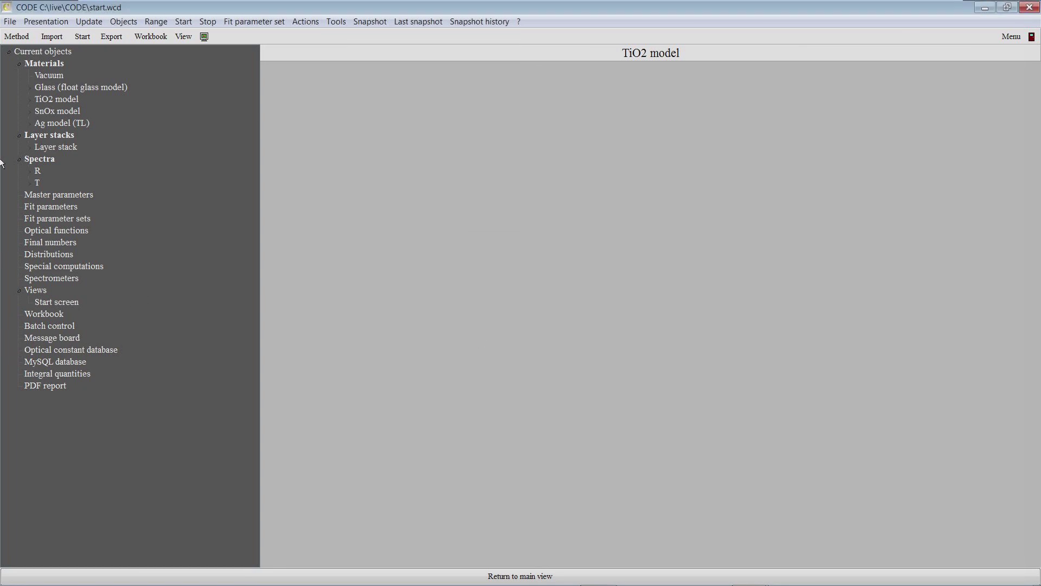
click(49, 99)
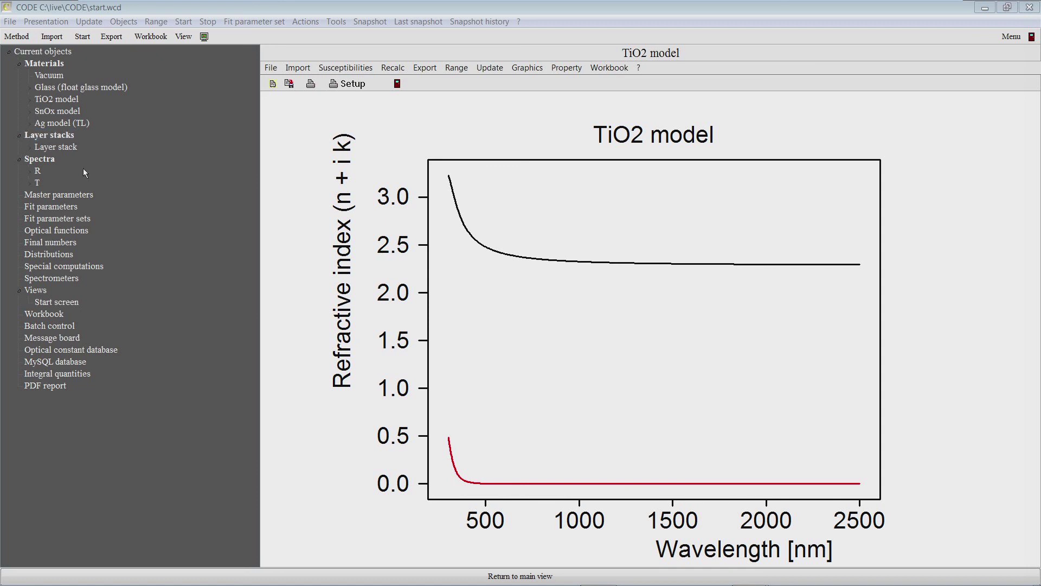
Insert three thin film layers above the float glass layer in the layer stack
click(63, 147)
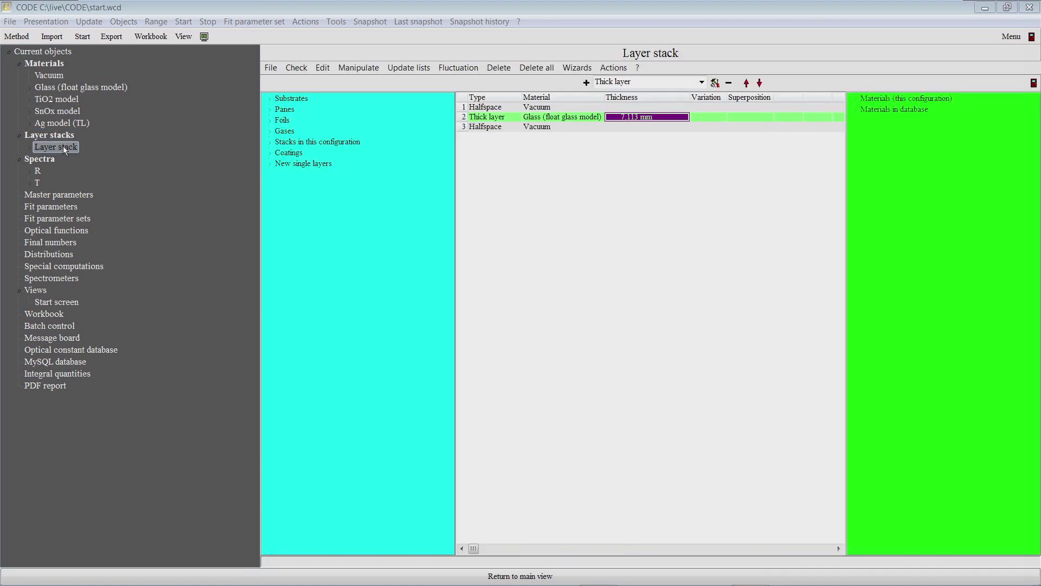
click(701, 83)
scroll(701, 103, up, 1)
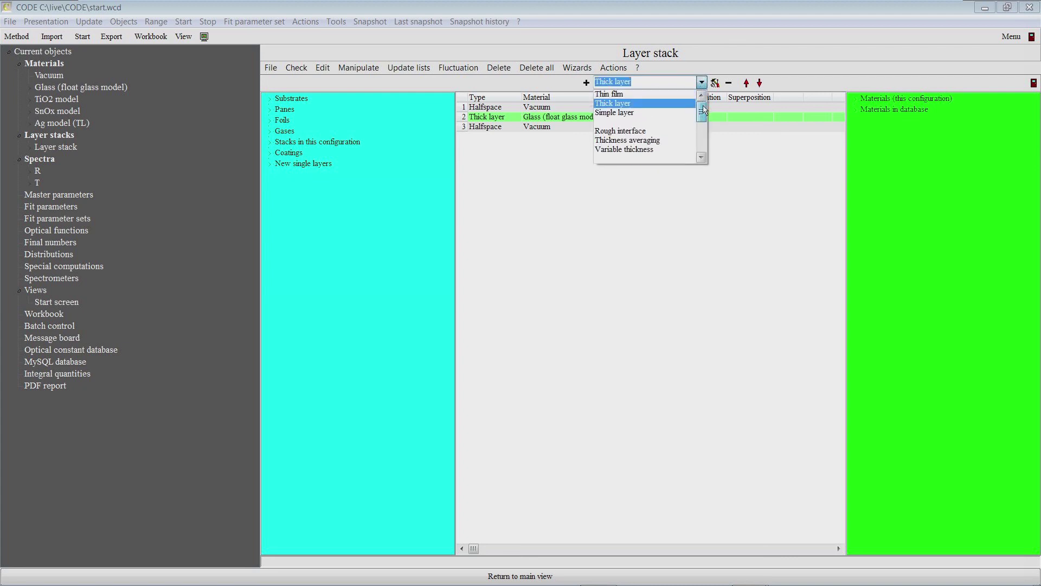
click(658, 95)
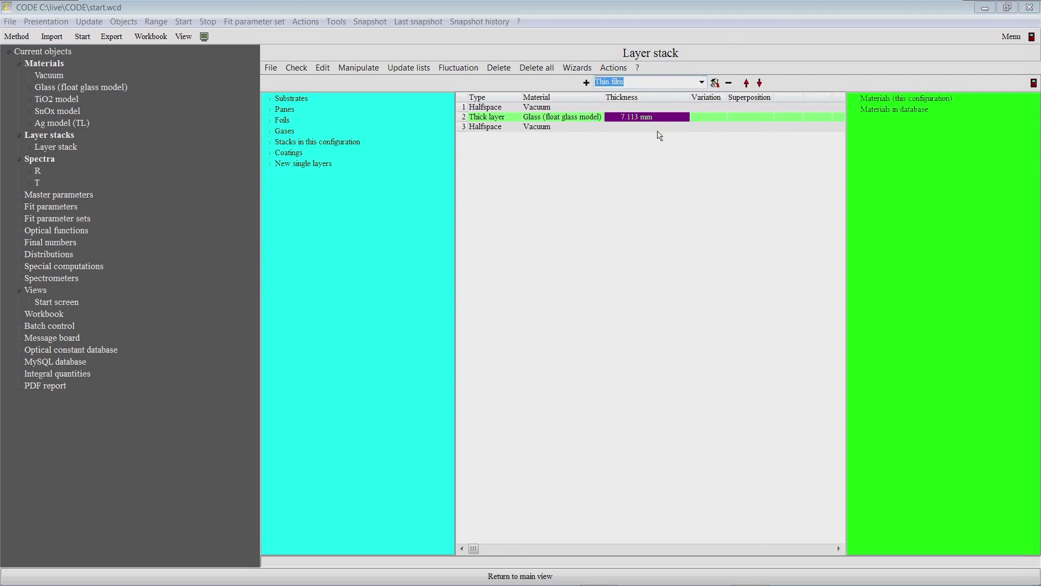
click(587, 82)
click(586, 83)
click(586, 82)
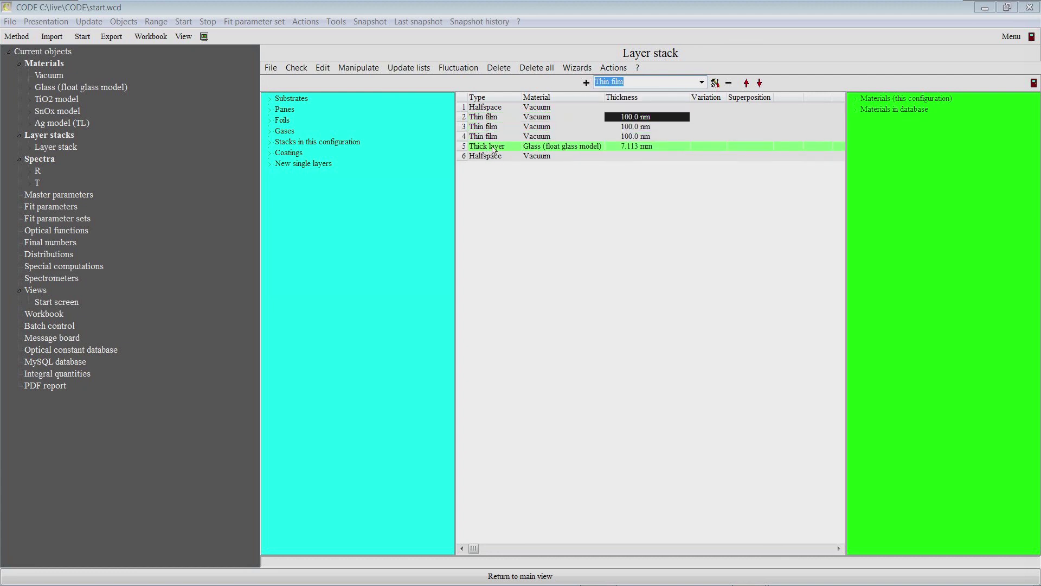
Assign the TiO2 model to the lowest thin film, Ag model (TL) to the middle one and SnOx model to the uppermost
drag(55, 102, 545, 138)
drag(57, 124, 529, 128)
click(63, 110)
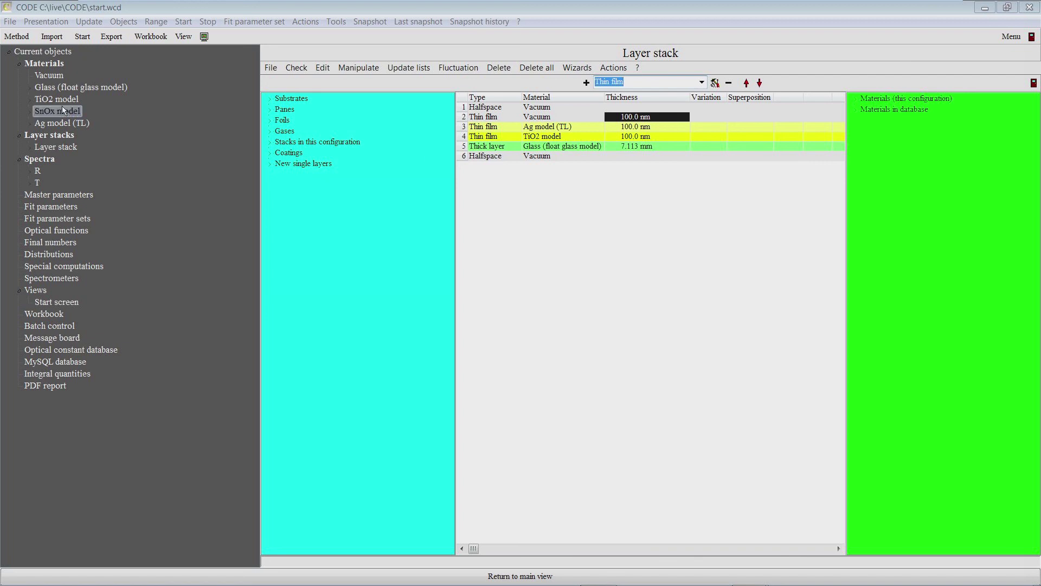
drag(57, 109, 550, 107)
drag(58, 74, 540, 108)
click(61, 127)
drag(61, 111, 534, 120)
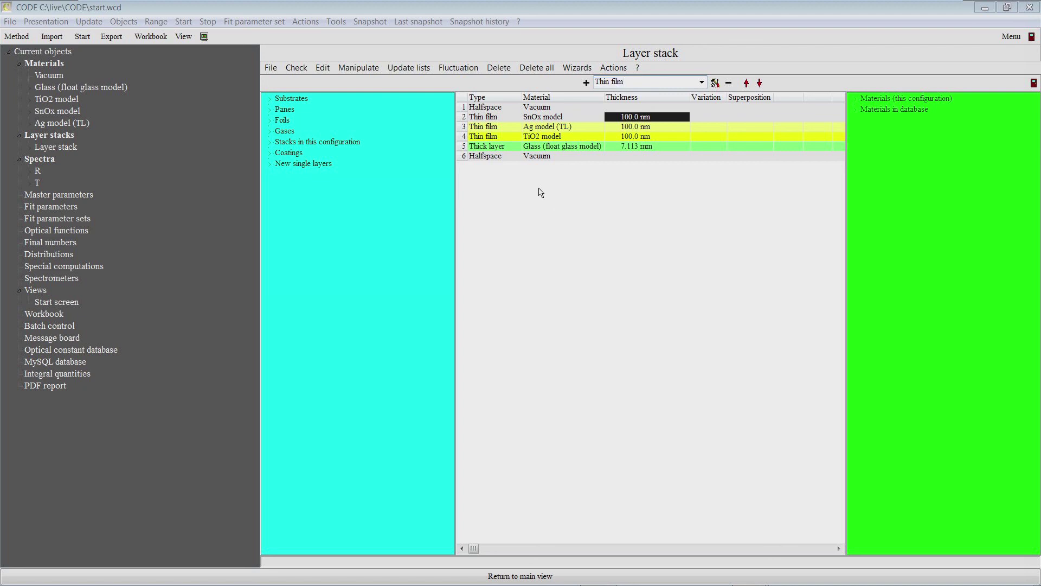
Set the thin film thicknesses to 50 nm for SnOx, 10 nm for Ag and 20 nm for TiO2
click(621, 118)
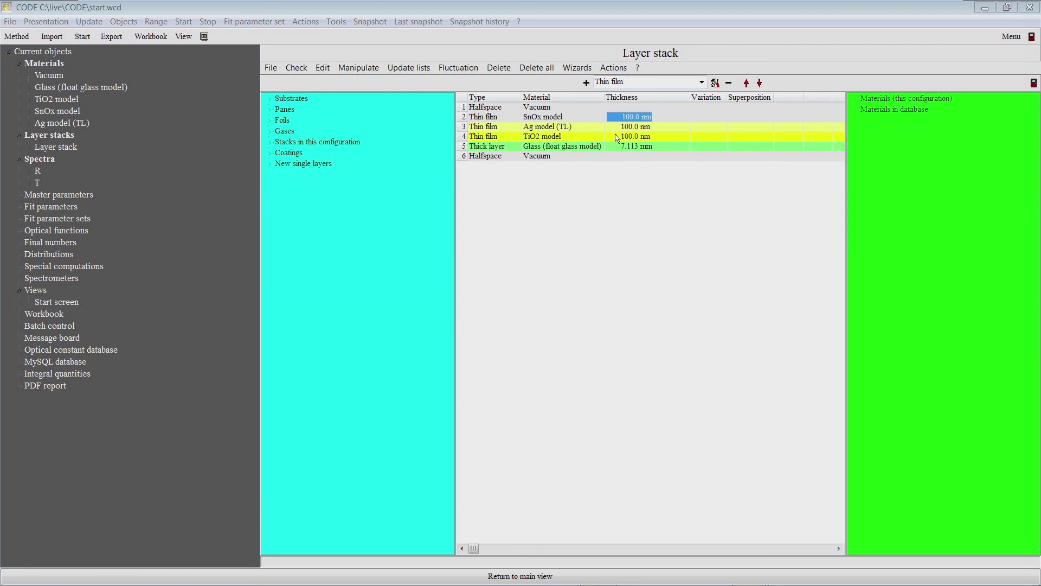
text(50)
key(Return)
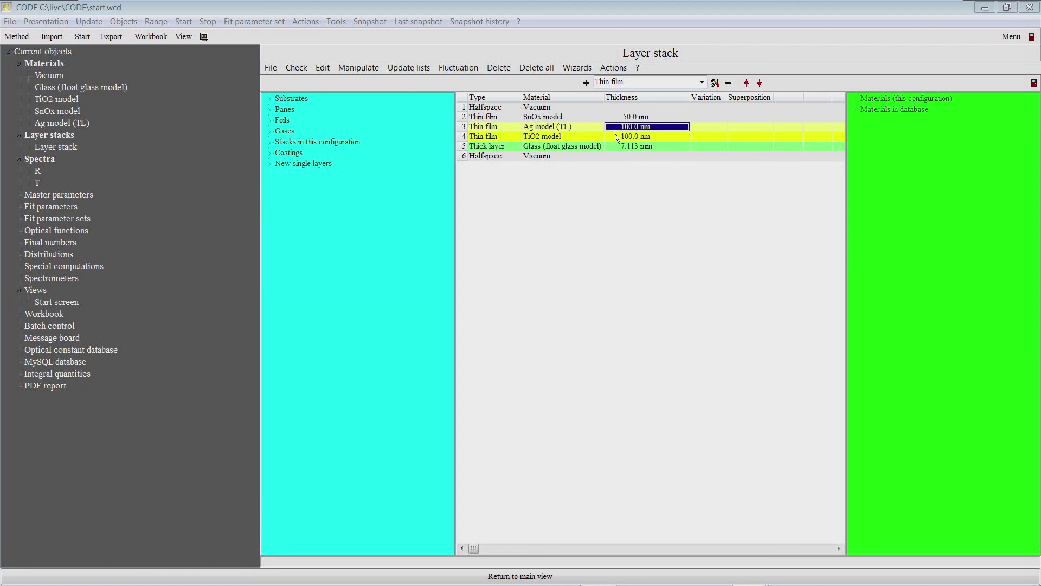
text(10)
key(Return)
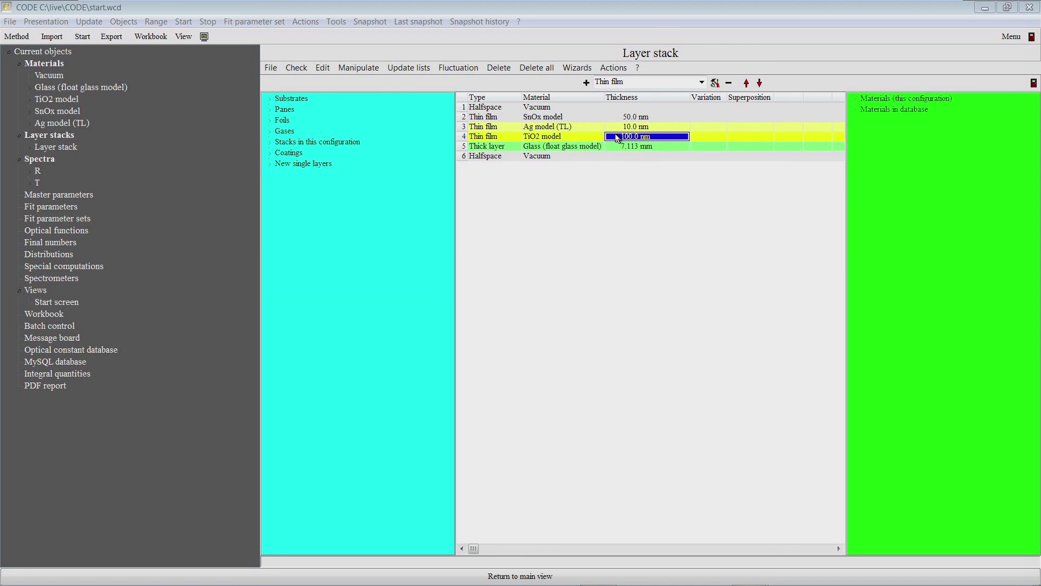
text(20)
key(Return)
key(Left)
key(Up)
key(Up)
key(Down)
key(Down)
key(Down)
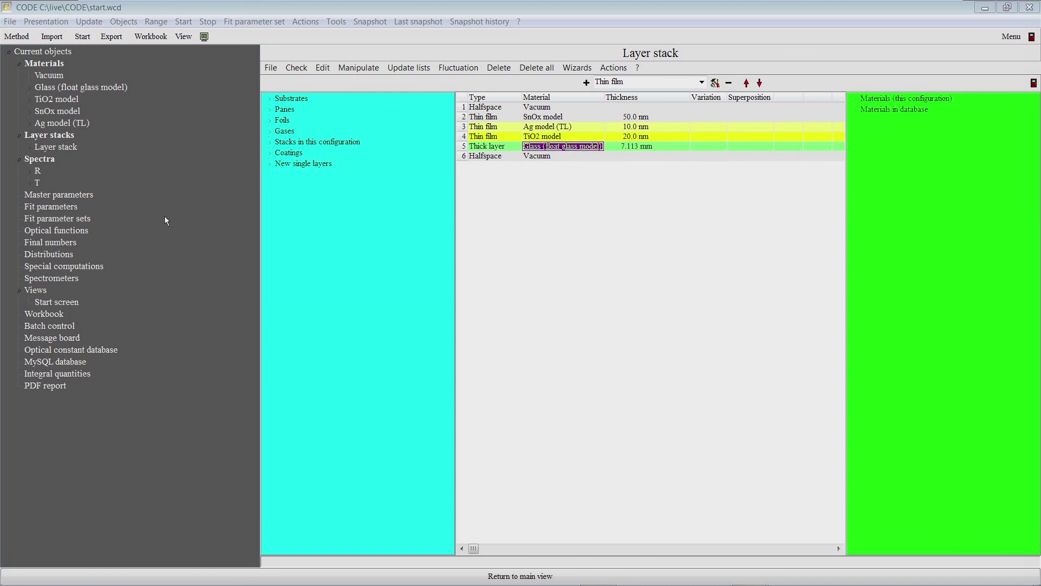
Add the layer thicknesses of the SnOx, Ag (TL) and TiO2 films as new fit parameters
click(69, 210)
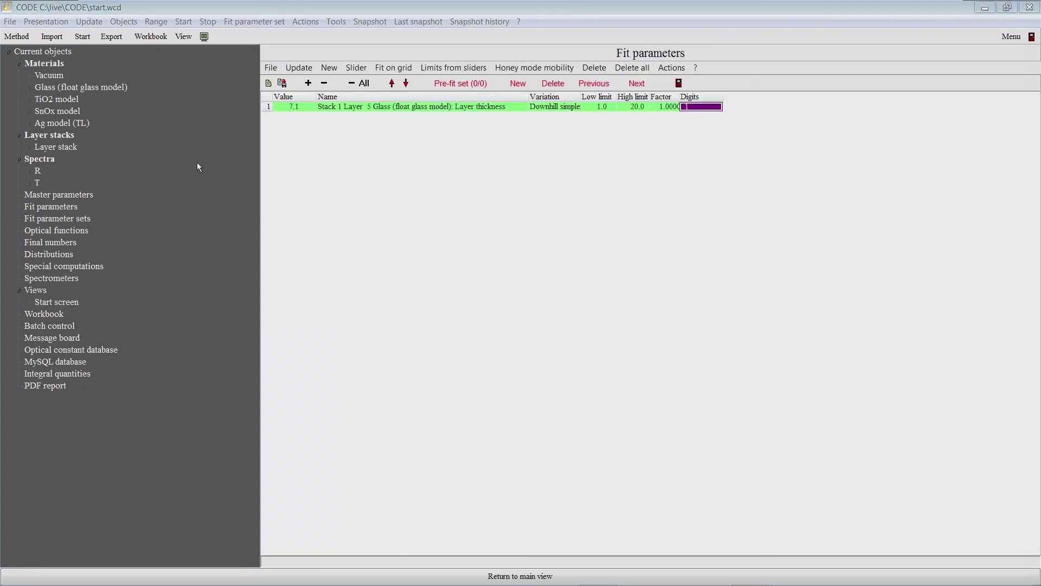
click(308, 83)
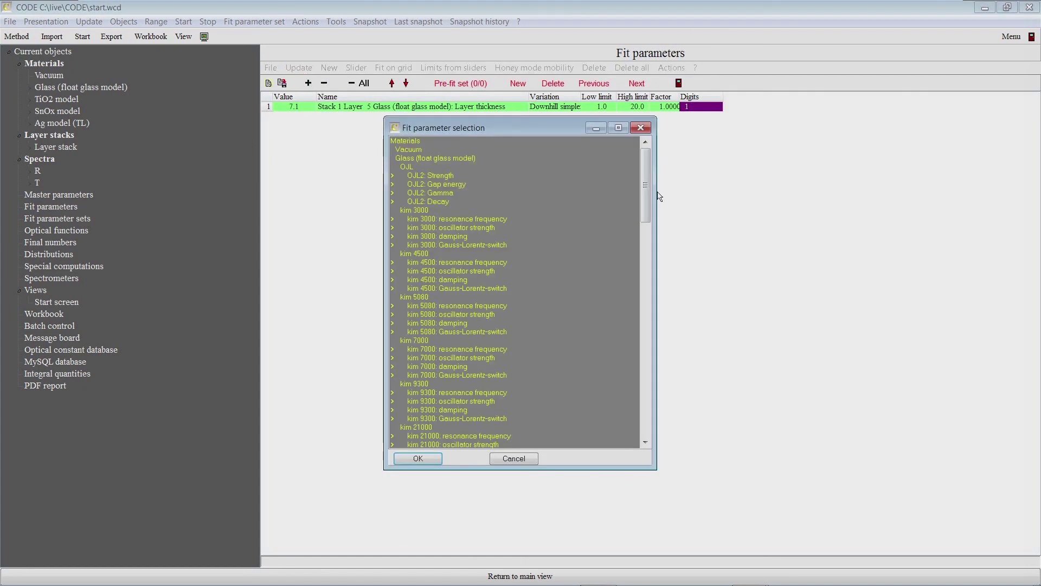
drag(564, 128, 564, 50)
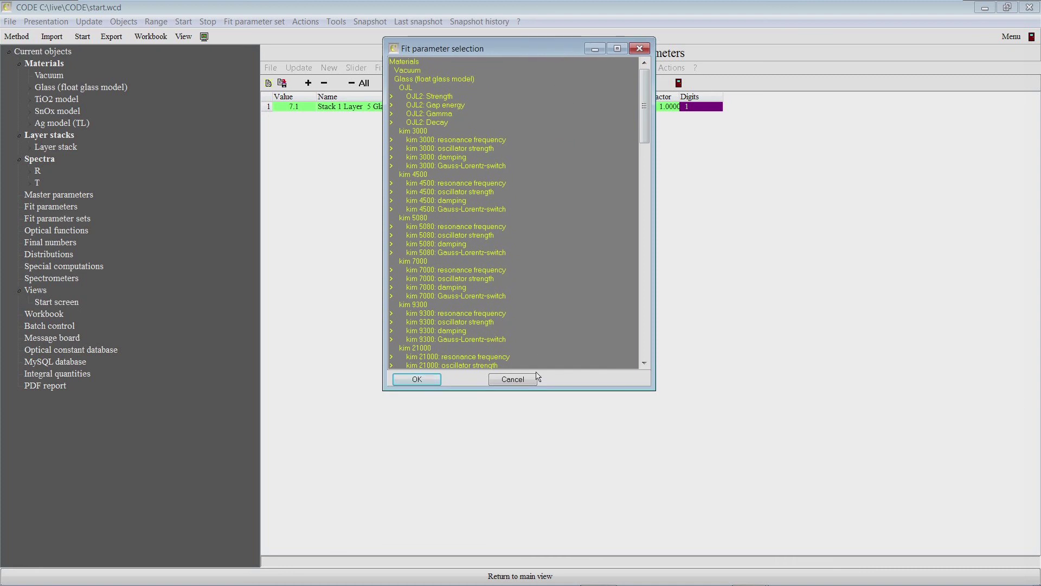
drag(544, 390, 544, 508)
drag(644, 184, 646, 384)
click(486, 296)
ctrl+click(480, 322)
ctrl+click(469, 348)
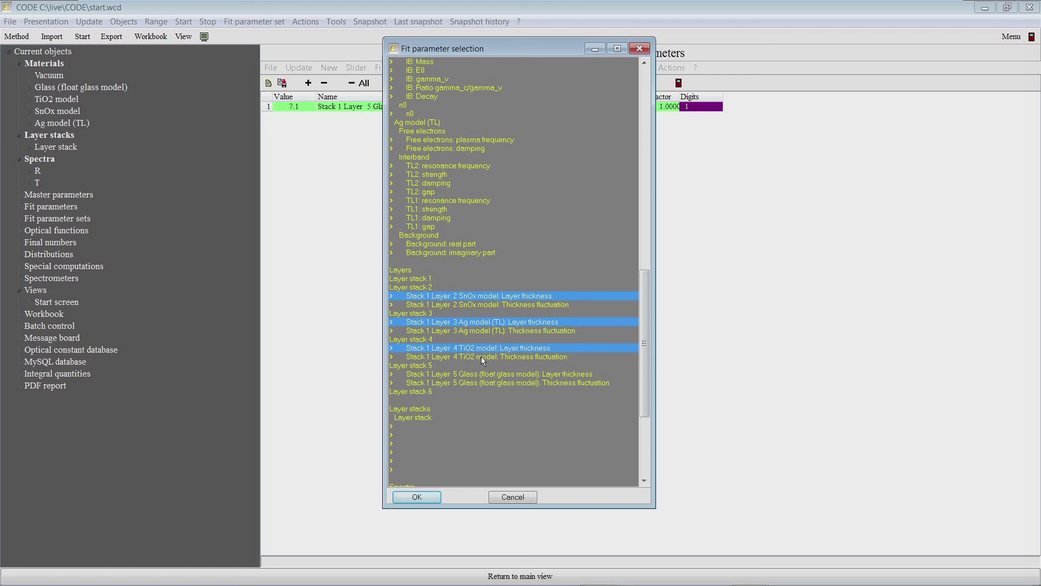
ctrl+click(476, 348)
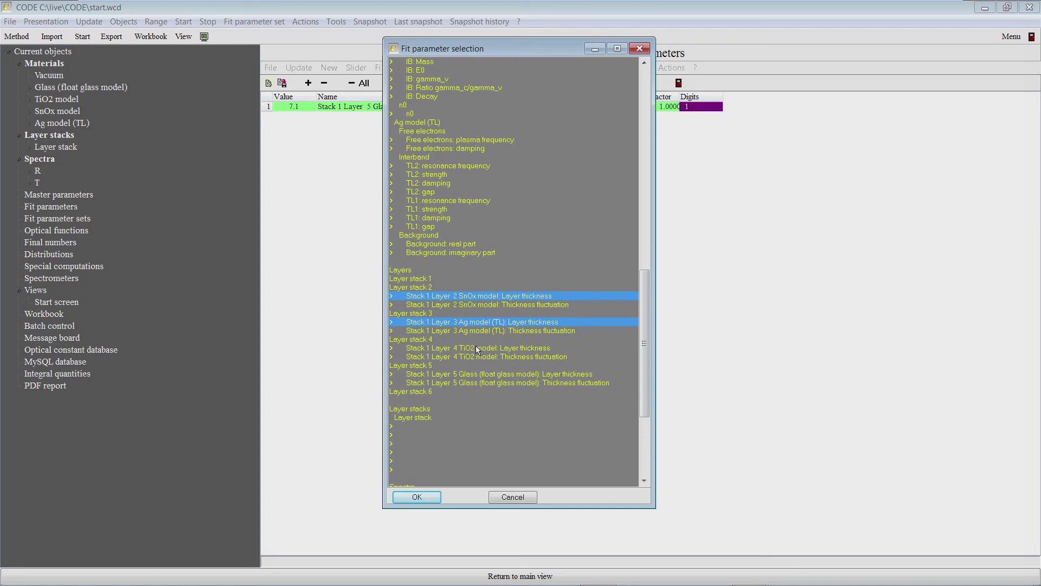
ctrl+click(476, 347)
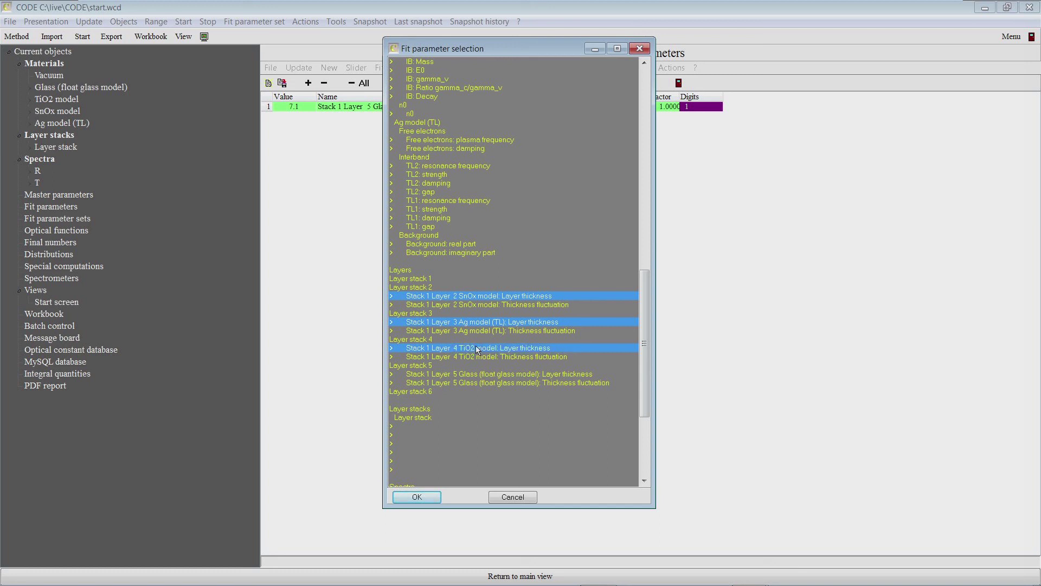
ctrl+click(476, 348)
ctrl+click(476, 348)
click(437, 497)
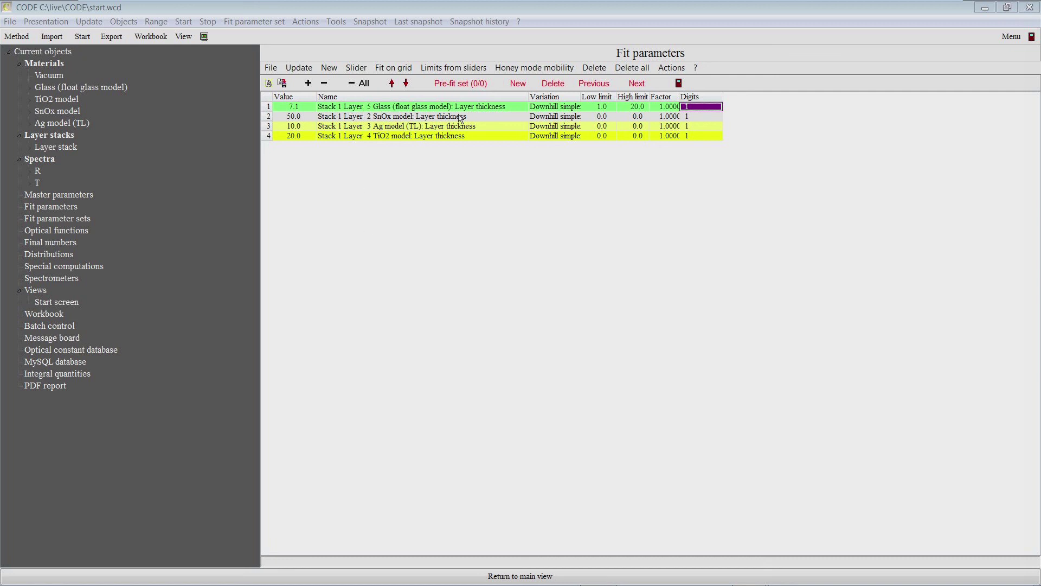
Set the SnOx thickness parameter's high limit to 100 and the Ag thickness limits to 5 and 20
click(632, 117)
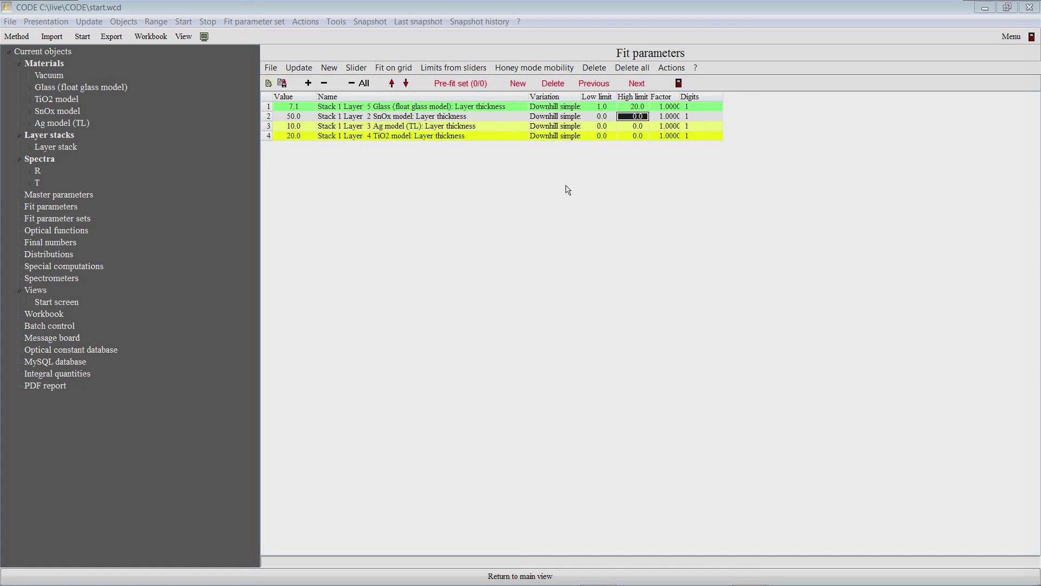
text(100)
key(Return)
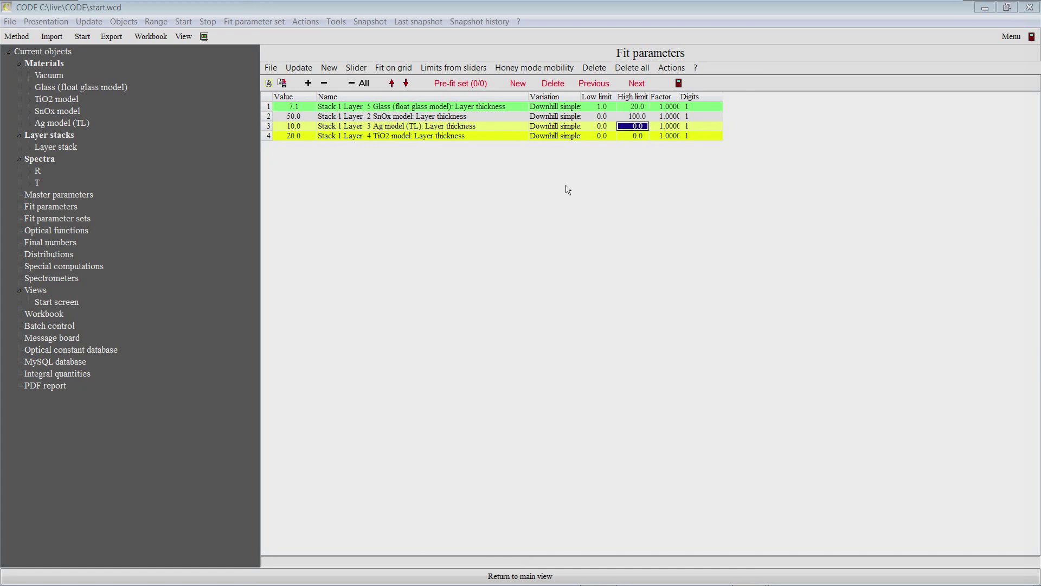
key(Left)
text(5)
key(Tab)
text(20)
key(Down)
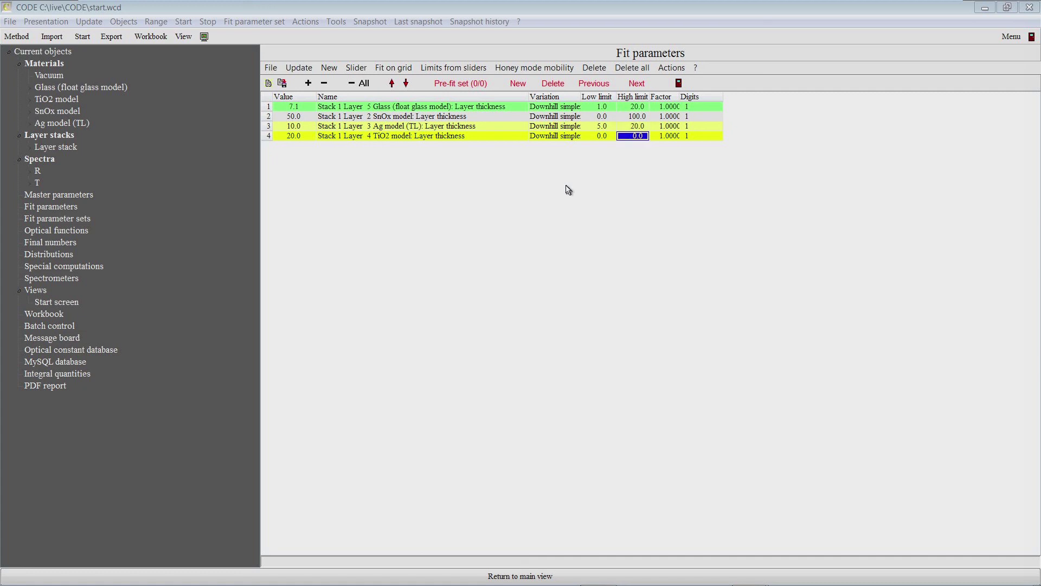
Set the TiO2 thickness parameter's high limit to 40 and return to the main view
key(Left)
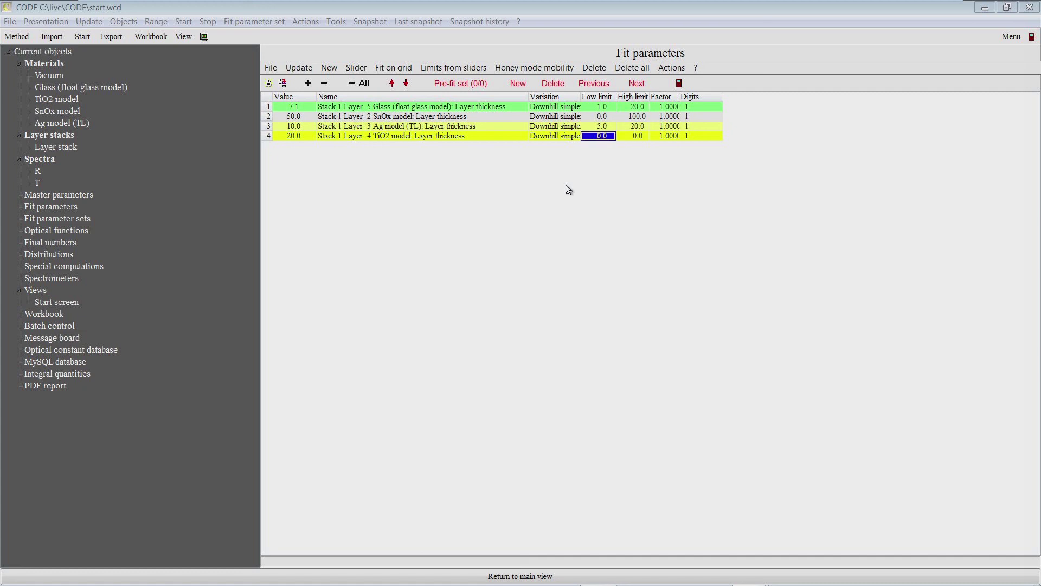
key(Right)
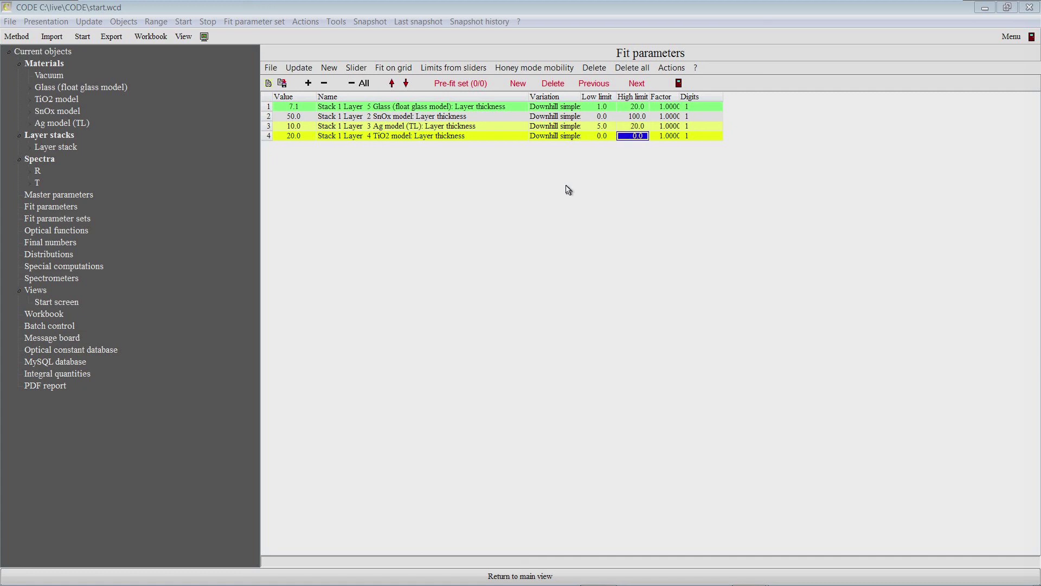
text(40)
key(Return)
key(Escape)
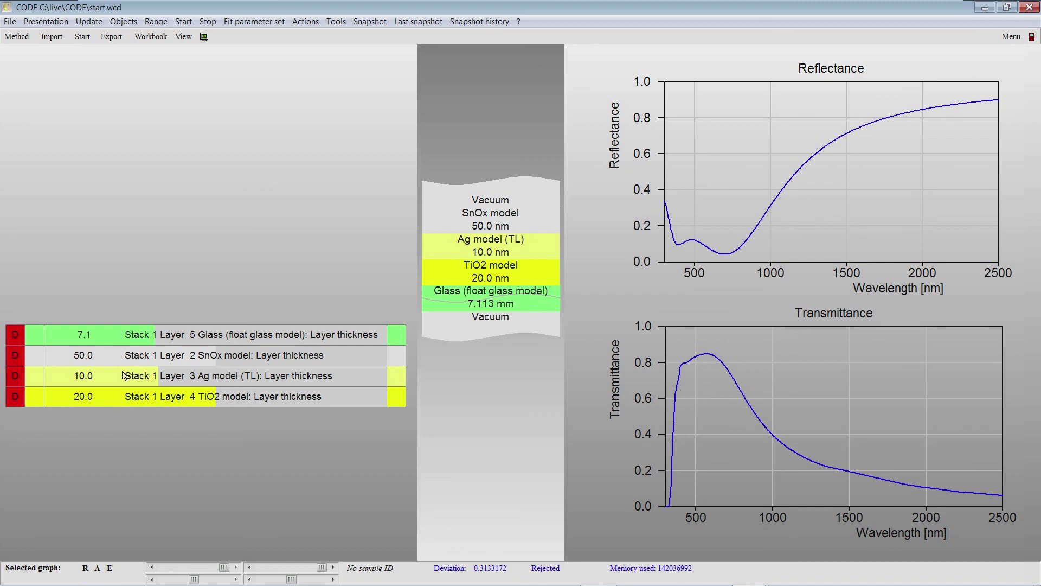
Vary the coating thicknesses with their sliders to about 59.0 nm SnOx, 10.6 nm Ag and 20.2 nm TiO2
click(205, 360)
drag(205, 360, 244, 365)
drag(163, 380, 218, 401)
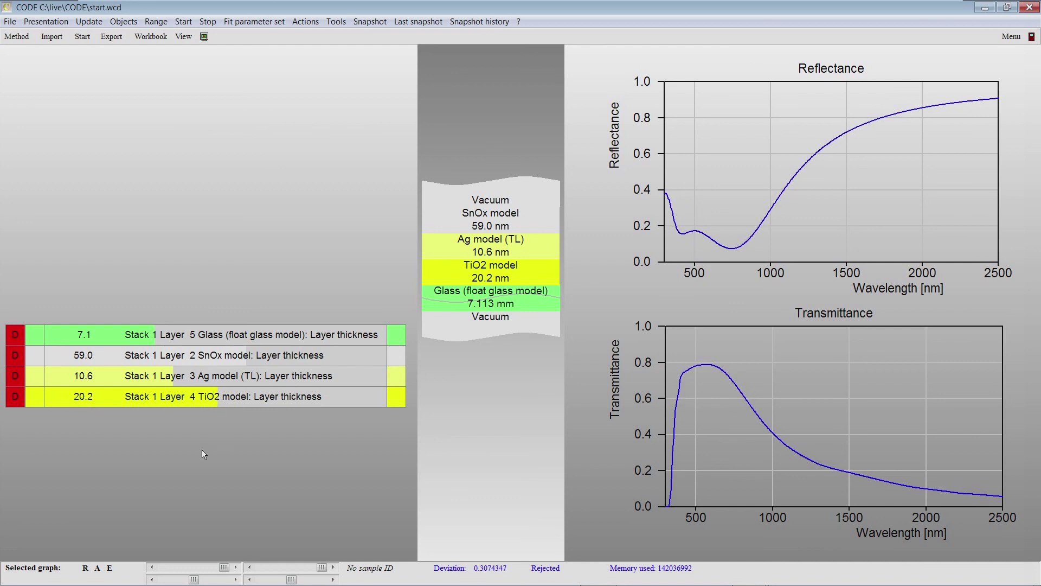